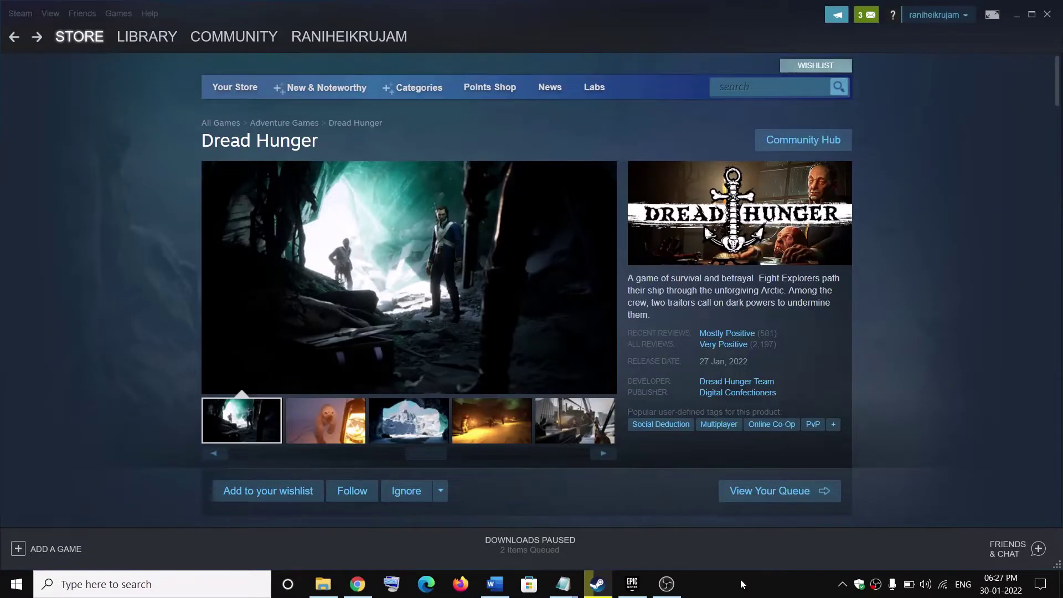
Highlight Step 1's restart-Steam instruction and check the Steam client menu without choosing anything
mouse_move(746, 336)
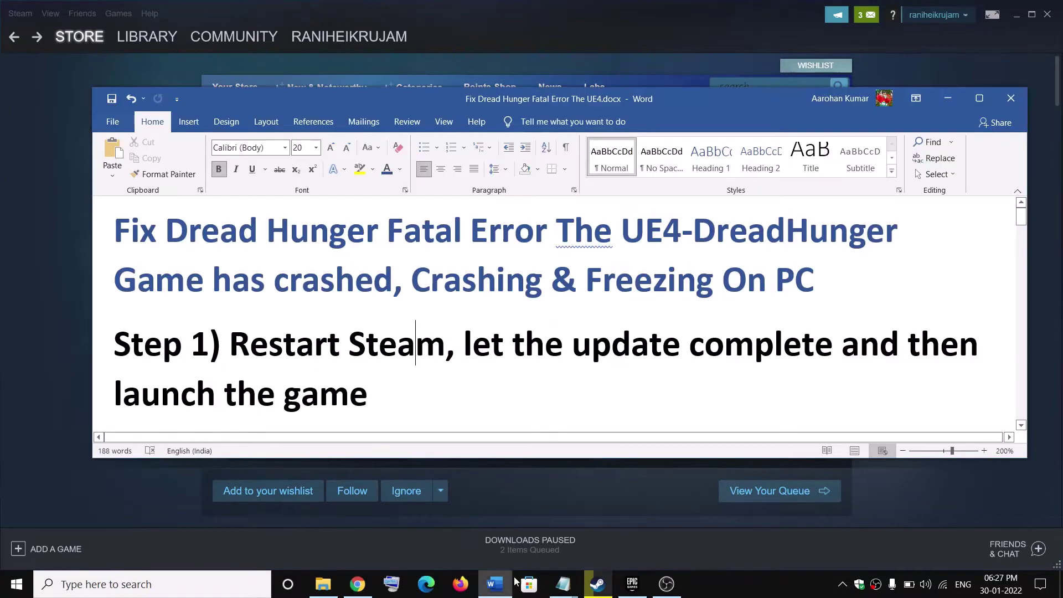
click(494, 584)
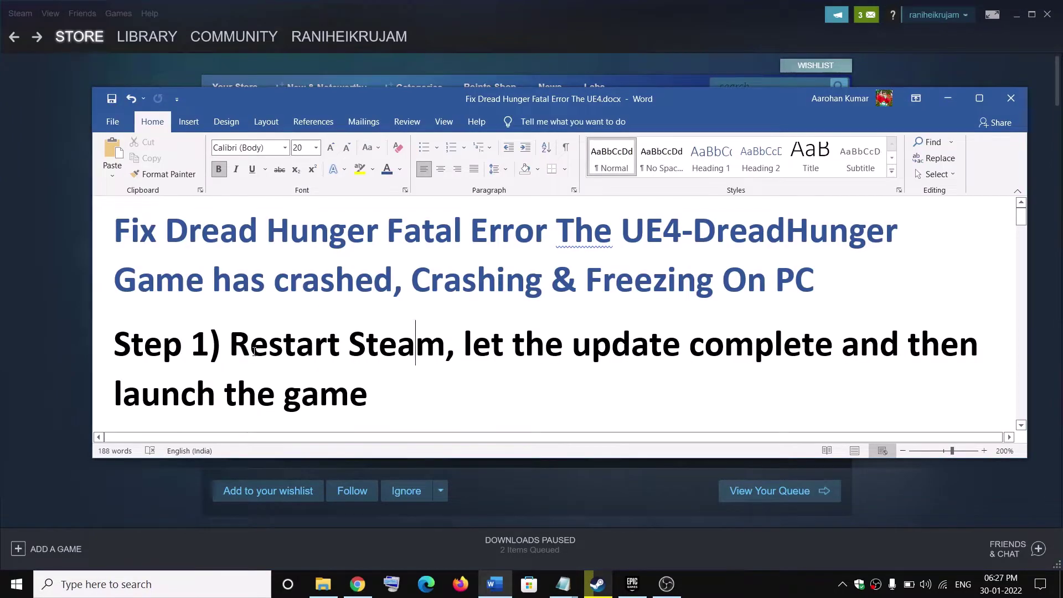
drag(242, 352, 367, 346)
click(73, 145)
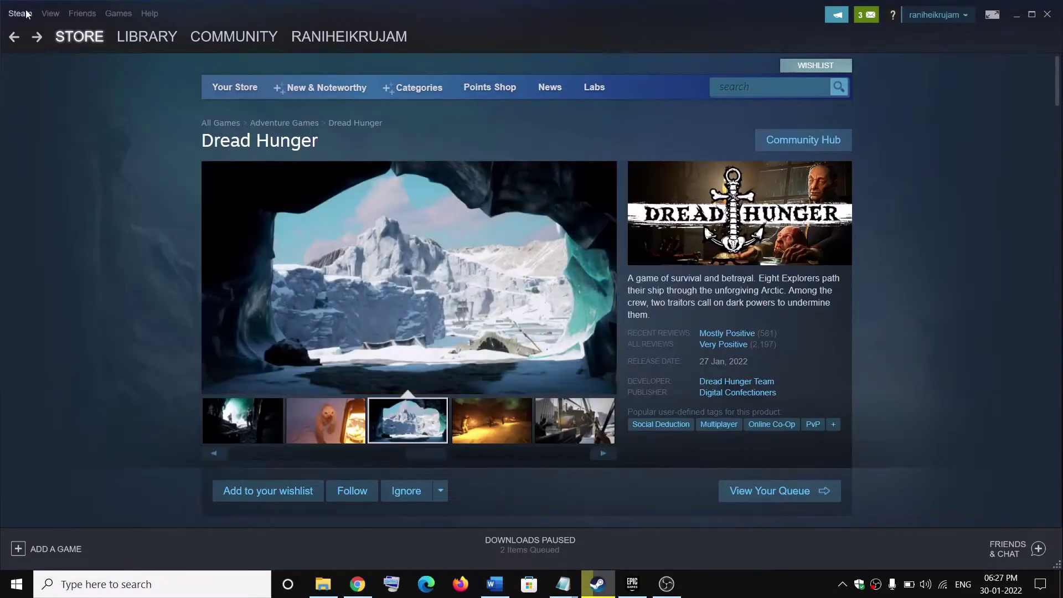
click(21, 13)
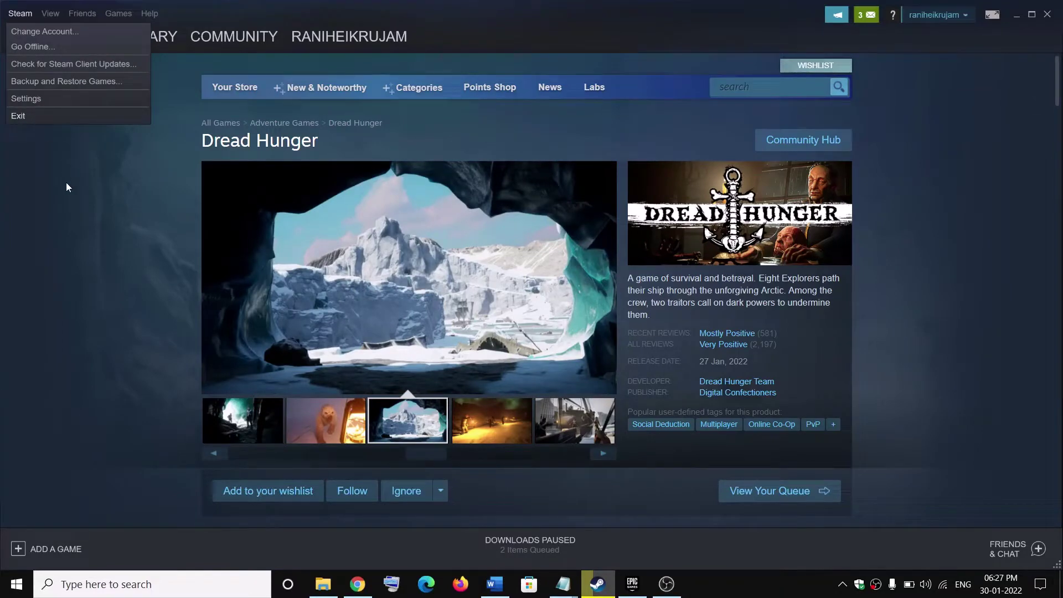
click(100, 262)
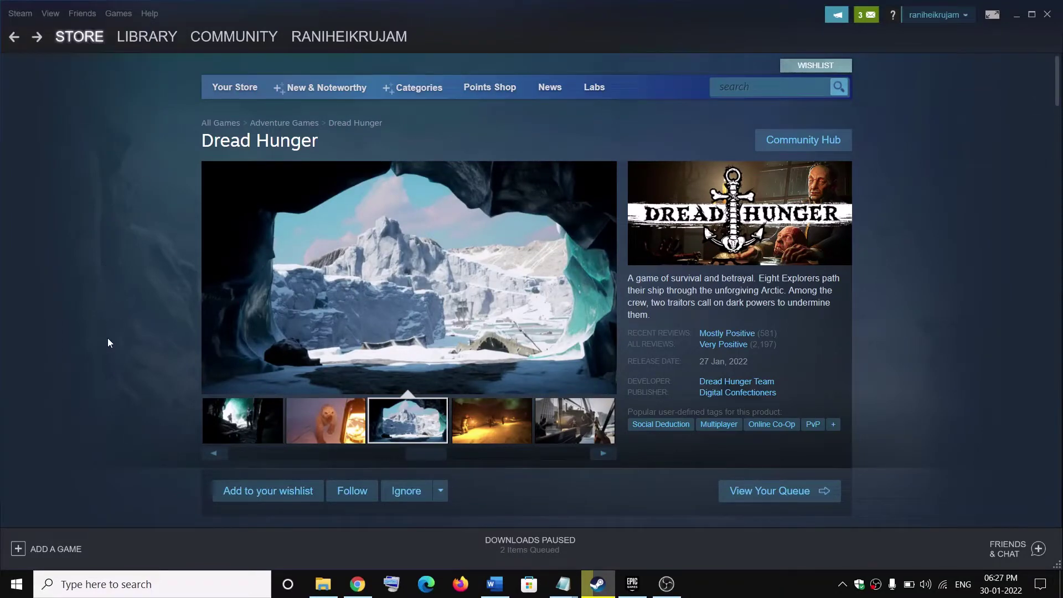
click(495, 585)
Scroll to Step 2 and show the Restart option under Start > Power without restarting
scroll(340, 363, down, 5)
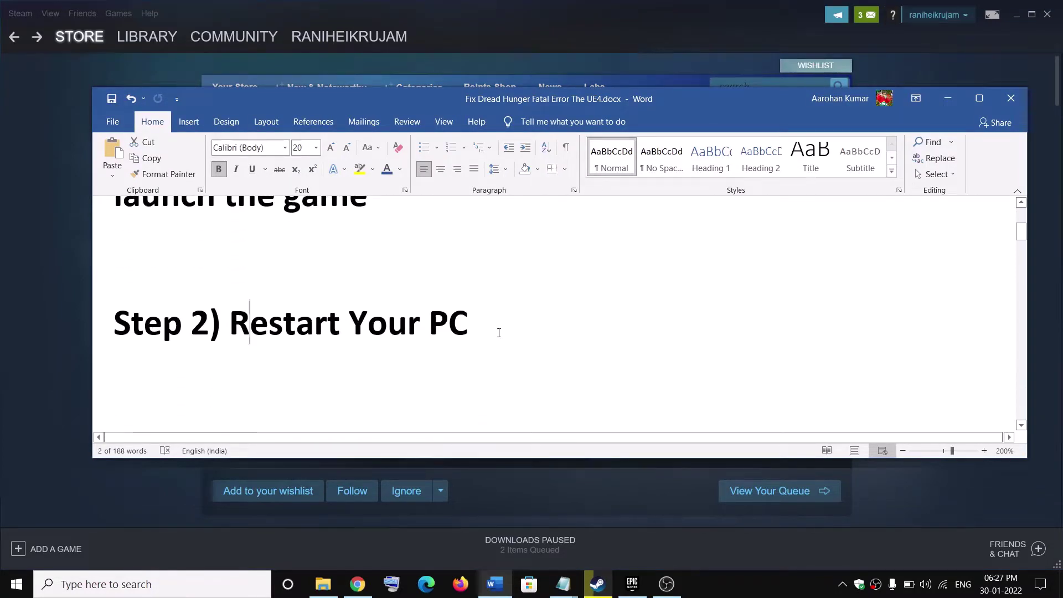
drag(448, 332, 229, 327)
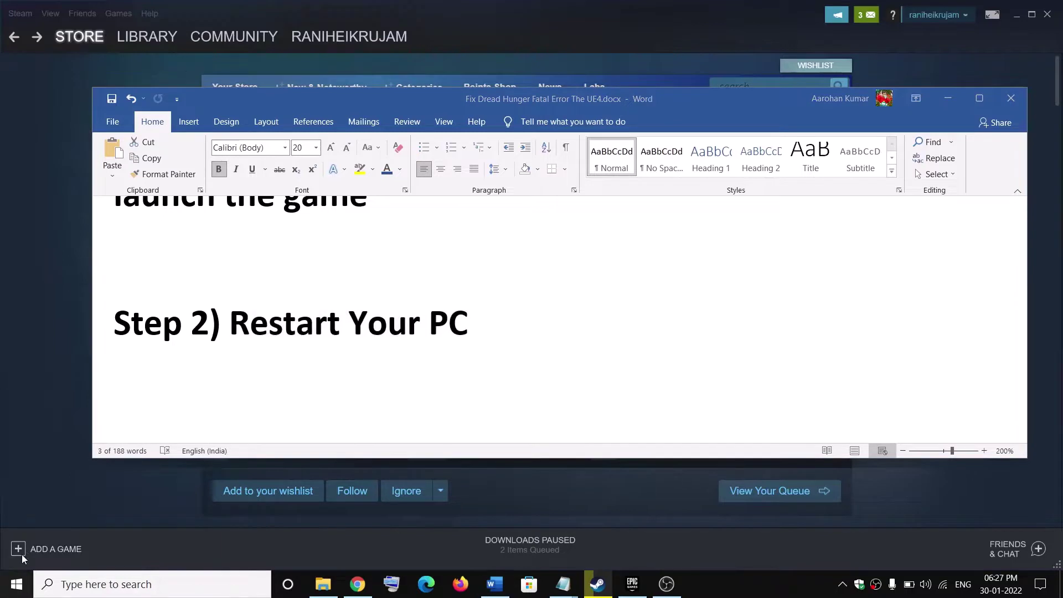
click(16, 584)
click(48, 554)
click(480, 314)
Scroll to Step 3 and highlight 'in the background' and 'Epic Games Launcher'
scroll(294, 341, down, 3)
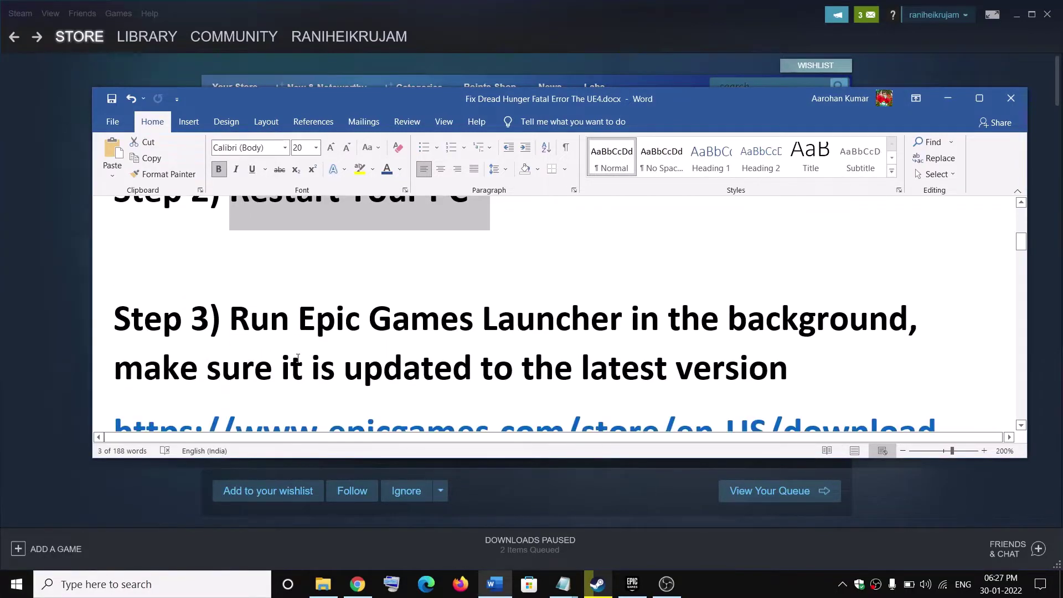
scroll(322, 353, down, 1)
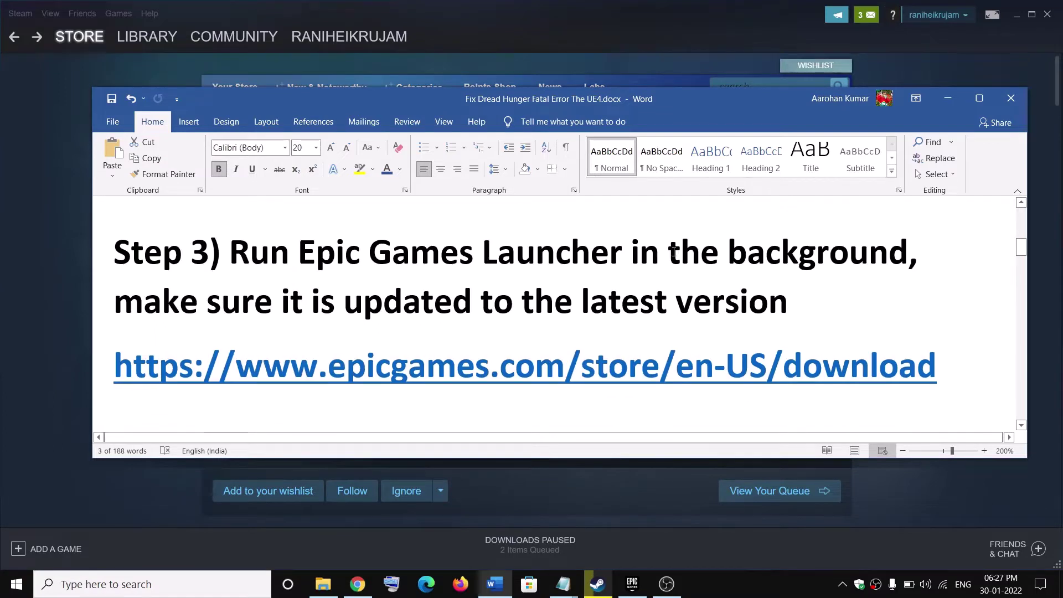
drag(643, 250, 940, 261)
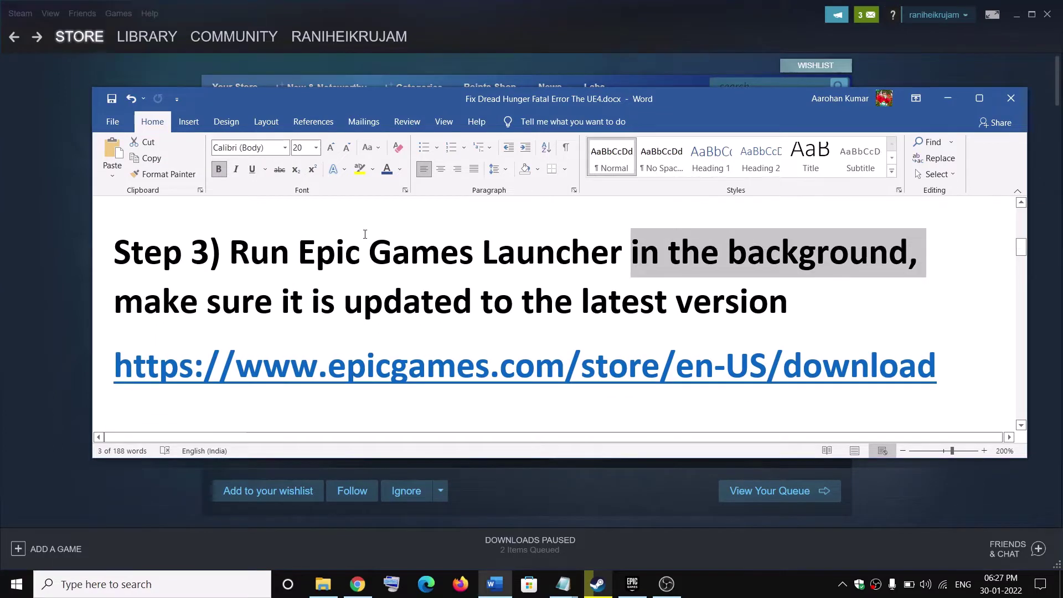
drag(302, 252, 600, 252)
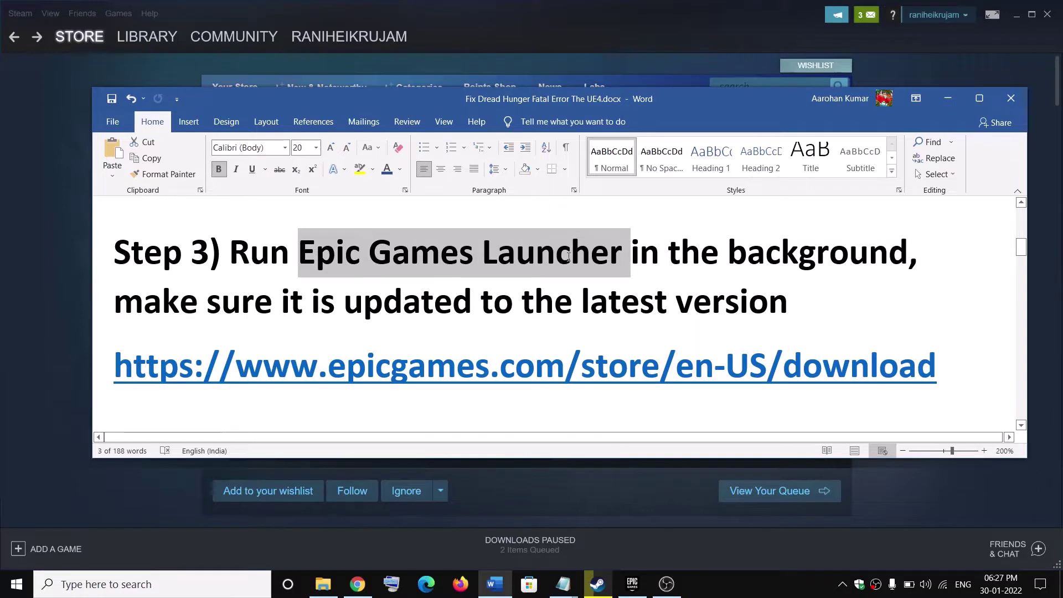
click(630, 592)
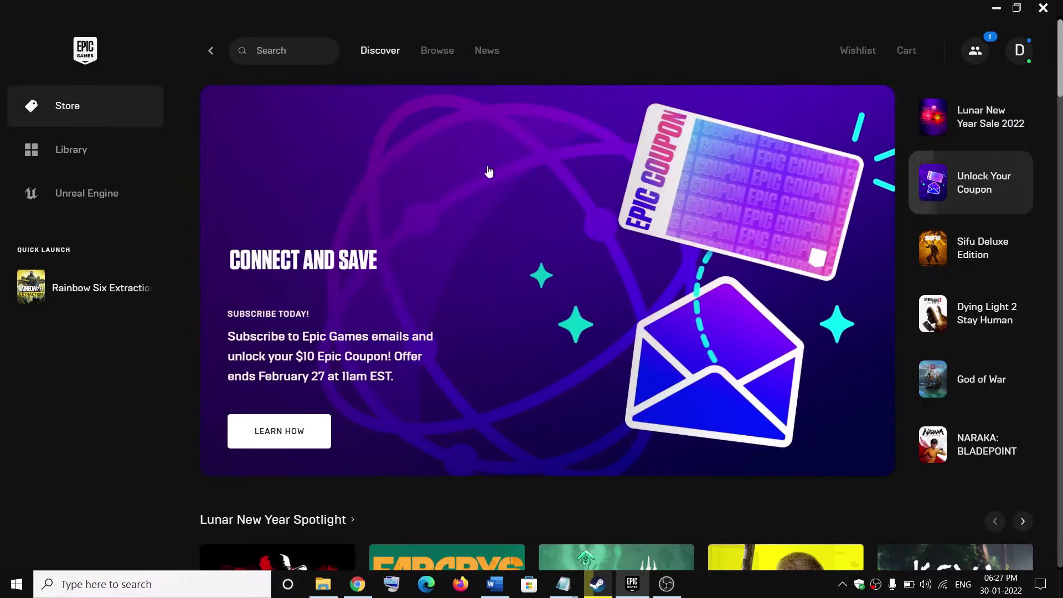
Check the launcher Settings for the pending 13.1.6 update, then go back to the Store page
click(1024, 56)
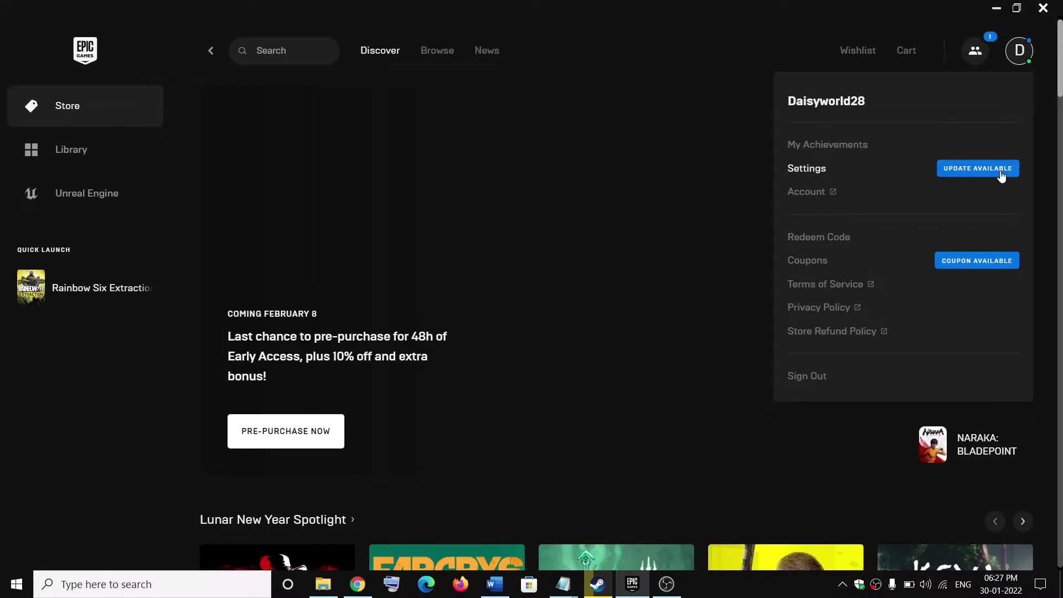
click(808, 170)
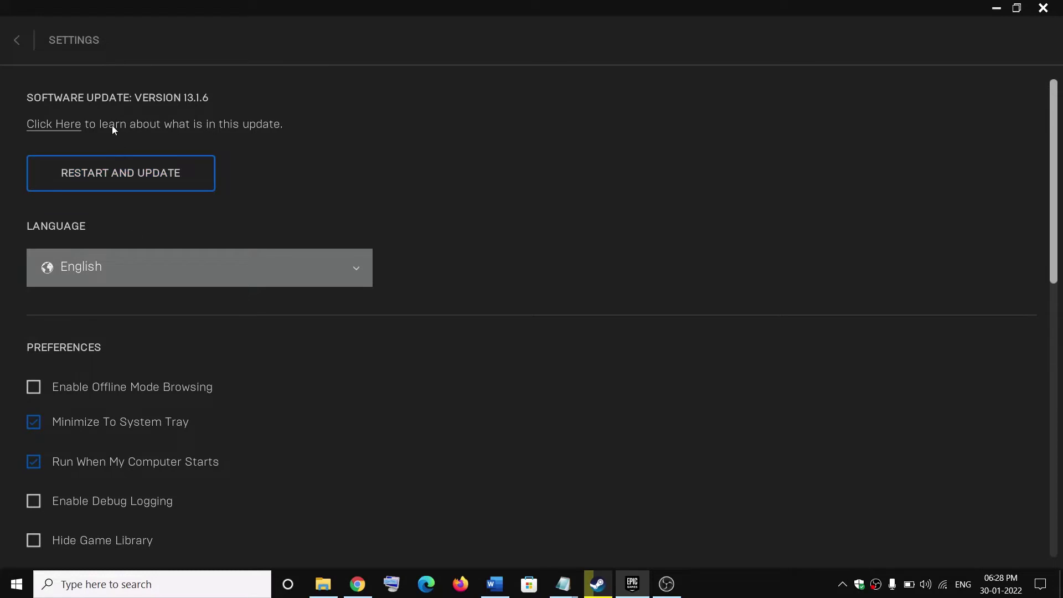
click(18, 42)
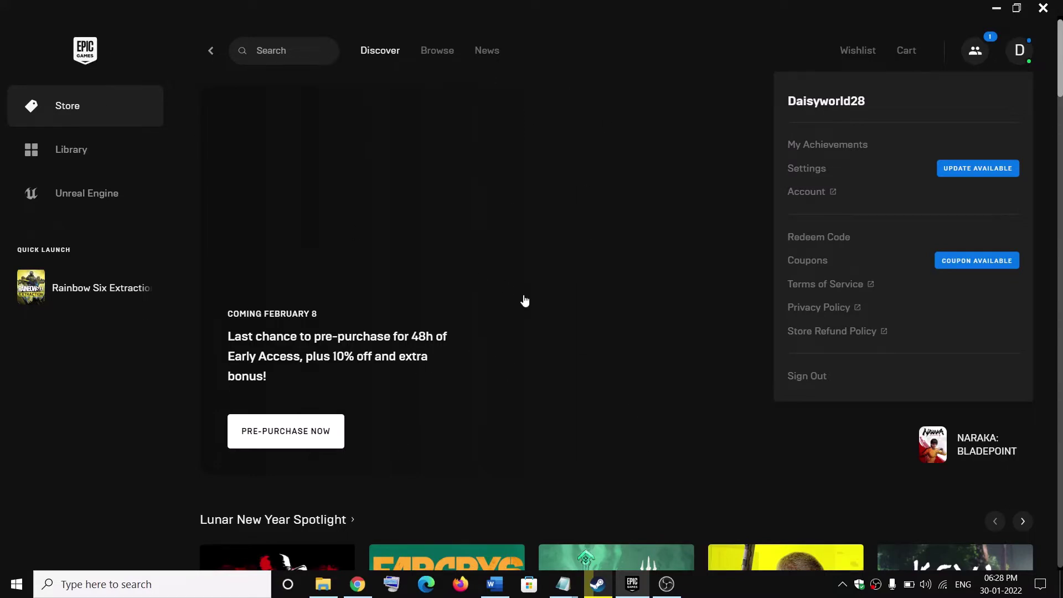
Highlight Step 3's epicgames.com link and view the Epic download page in Chrome
click(497, 585)
drag(298, 253, 631, 253)
drag(290, 367, 580, 370)
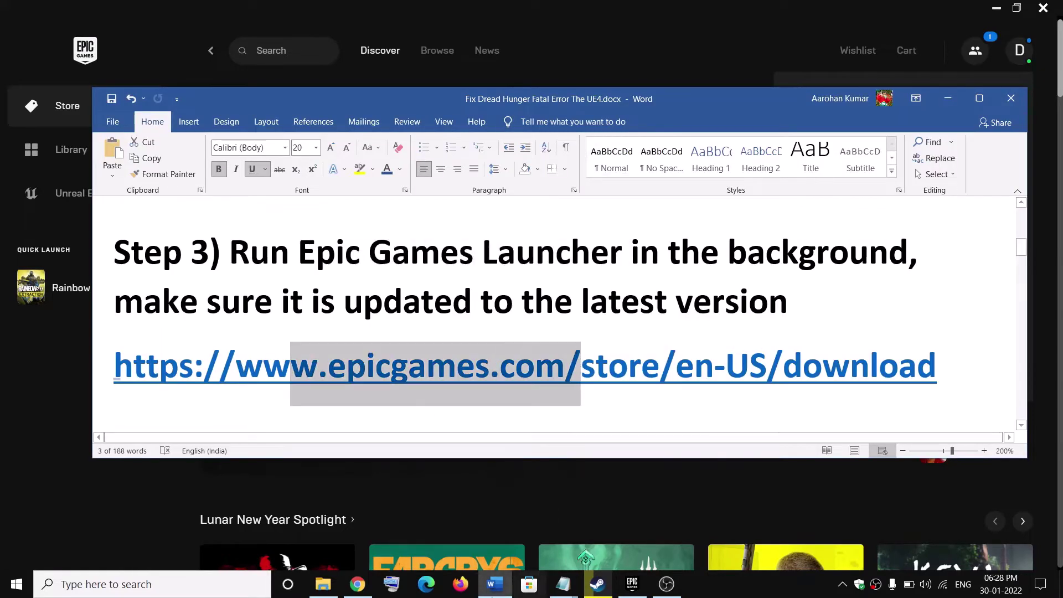
click(390, 568)
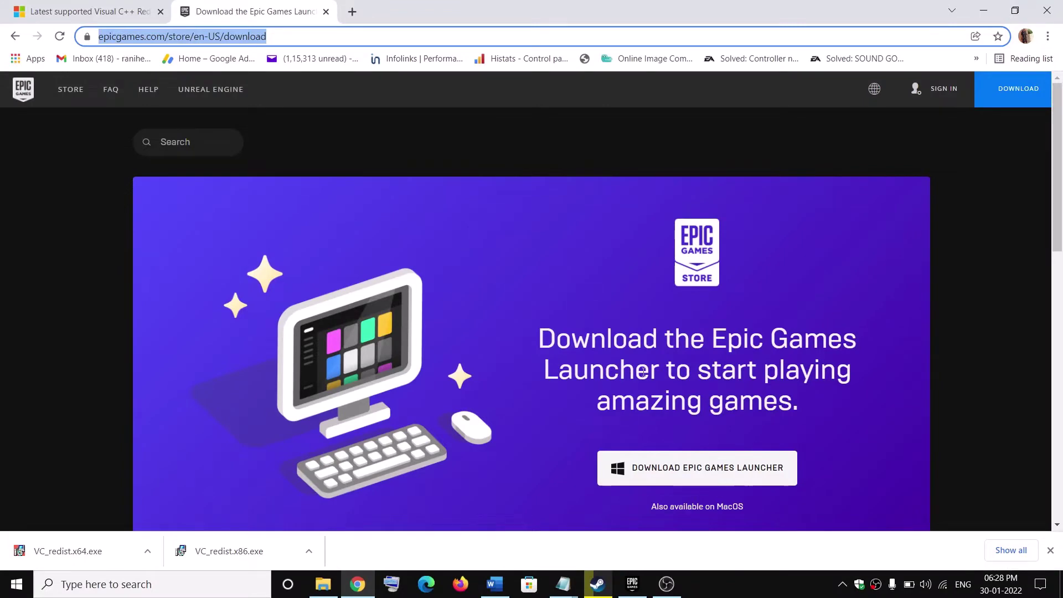
scroll(643, 371, down, 2)
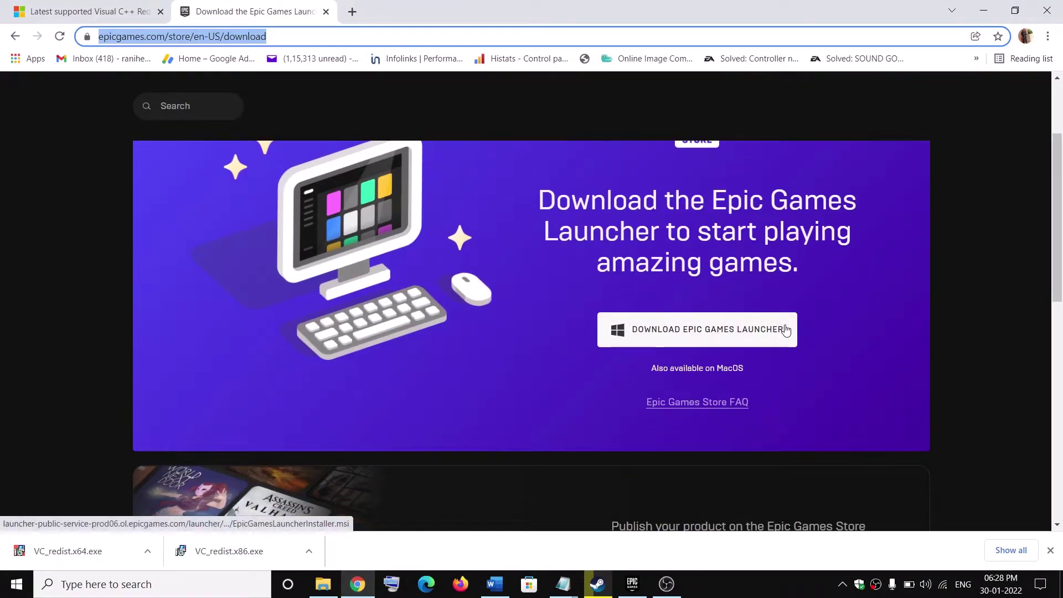
click(494, 585)
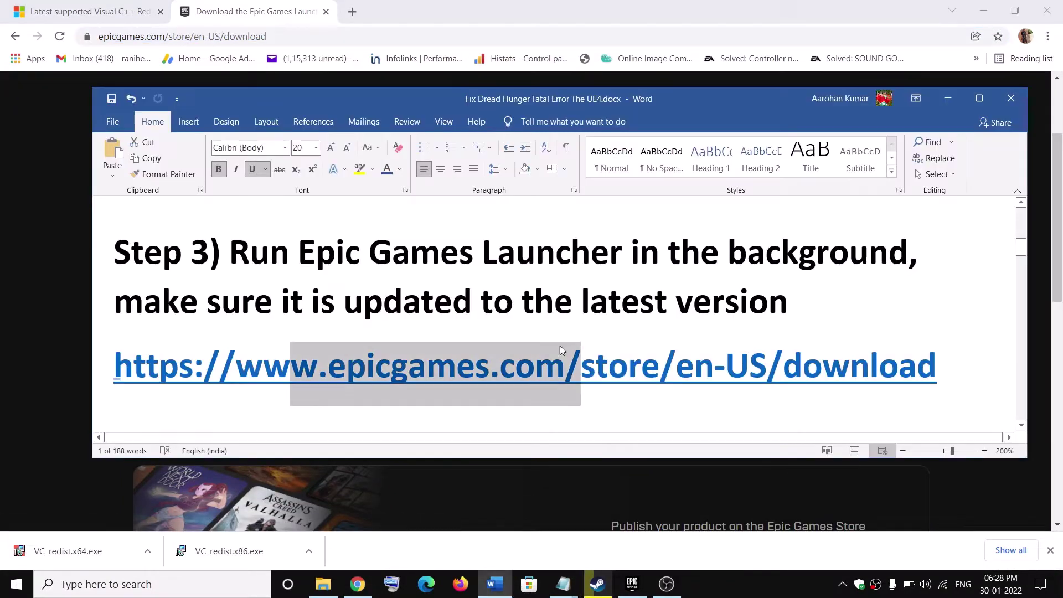
scroll(332, 315, down, 2)
List Intel(R) HD Graphics 630 and NVIDIA GeForce GTX 1050 under Display adapters, leaving both enabled
drag(271, 371, 726, 370)
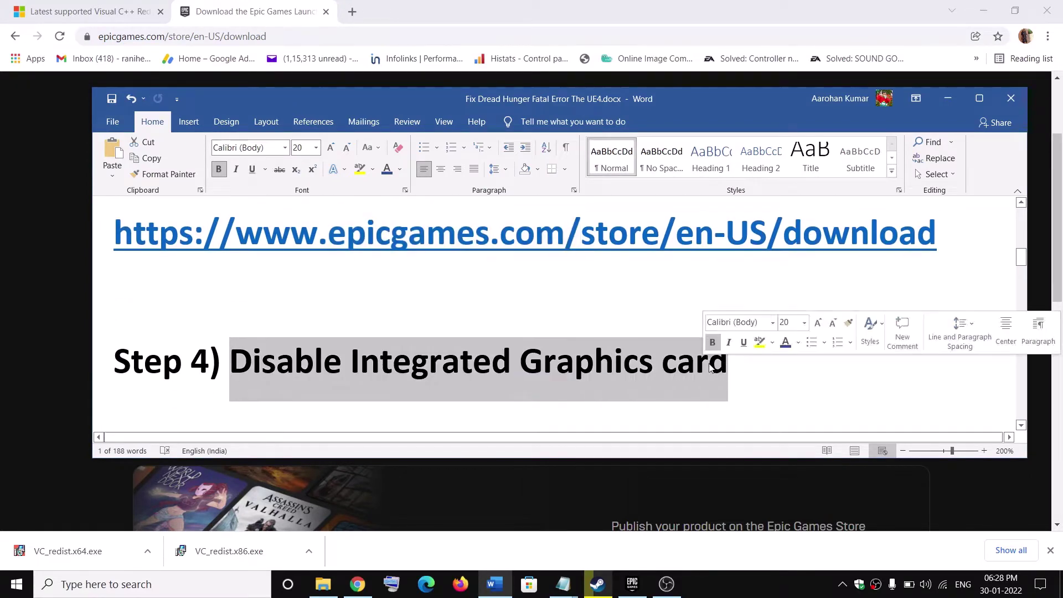
right_click(18, 590)
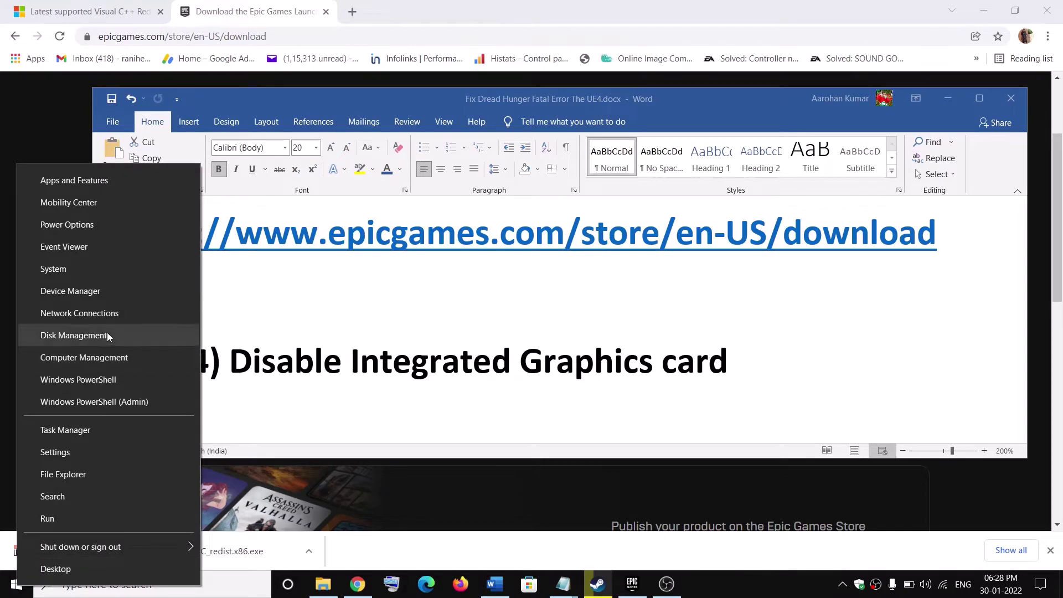
click(100, 292)
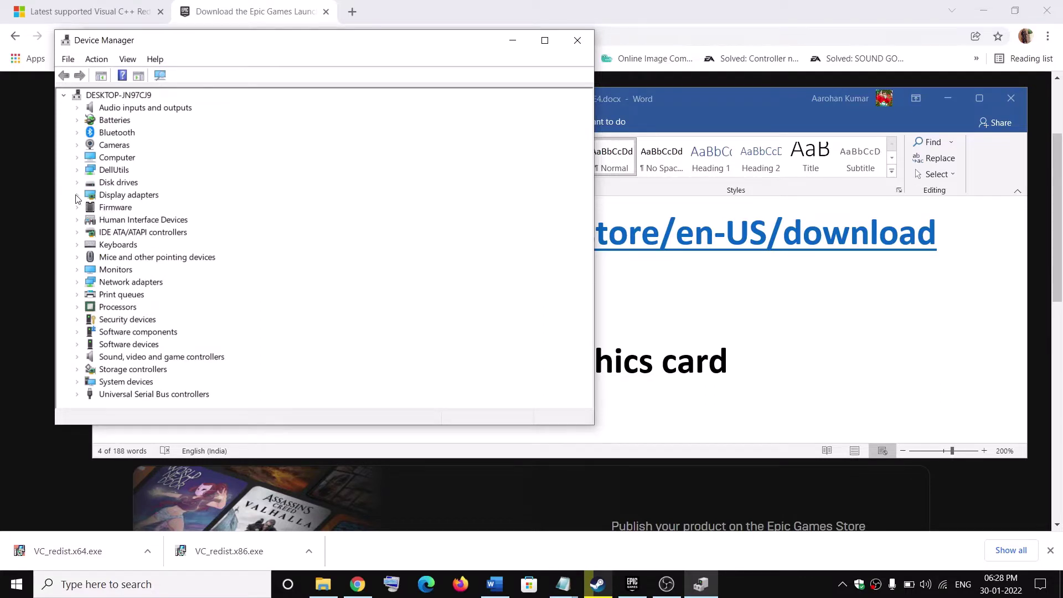
click(78, 196)
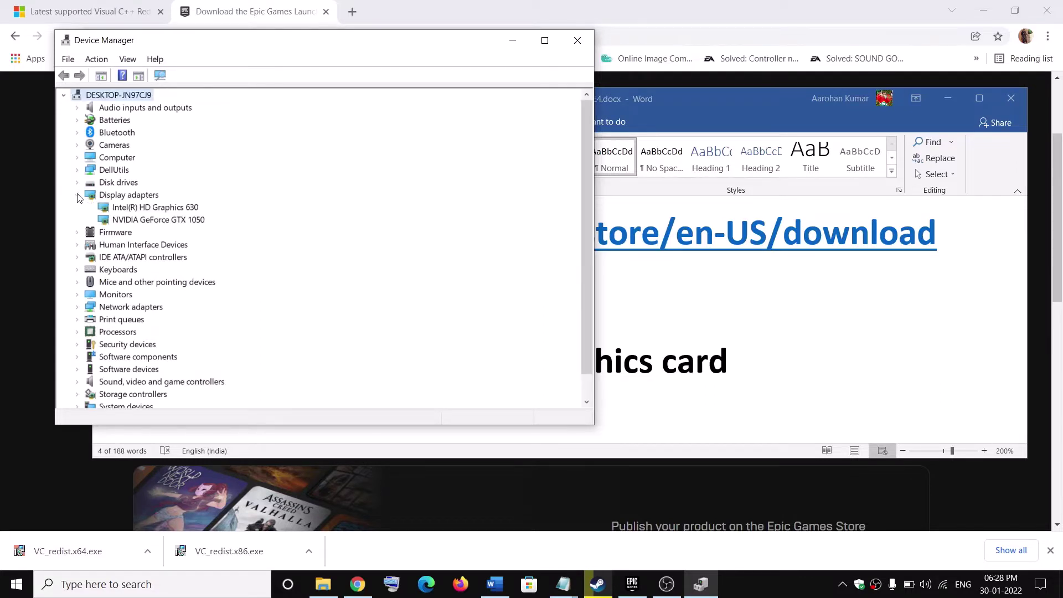
click(133, 209)
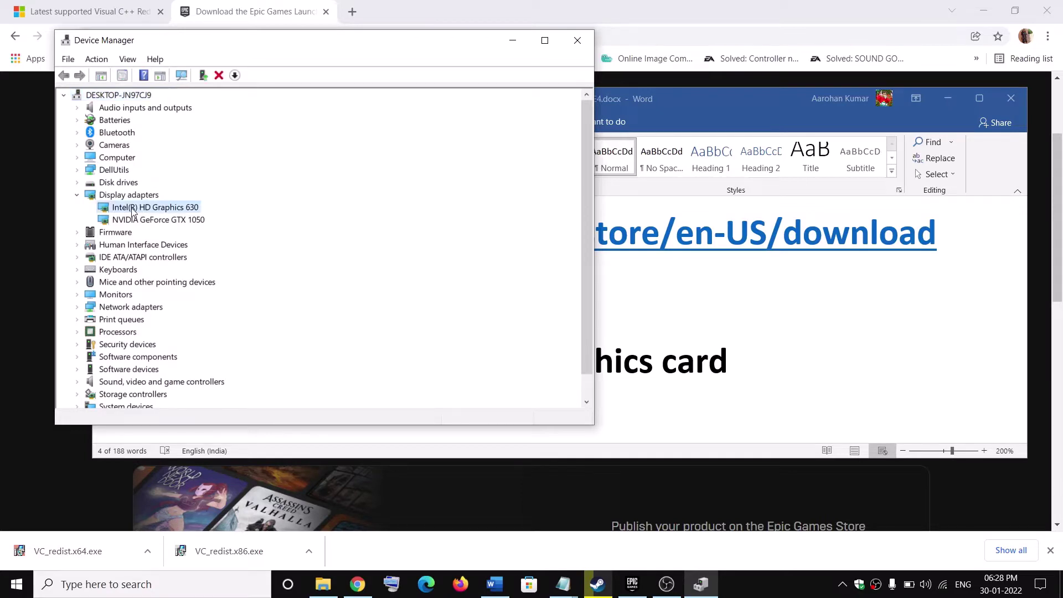
right_click(155, 212)
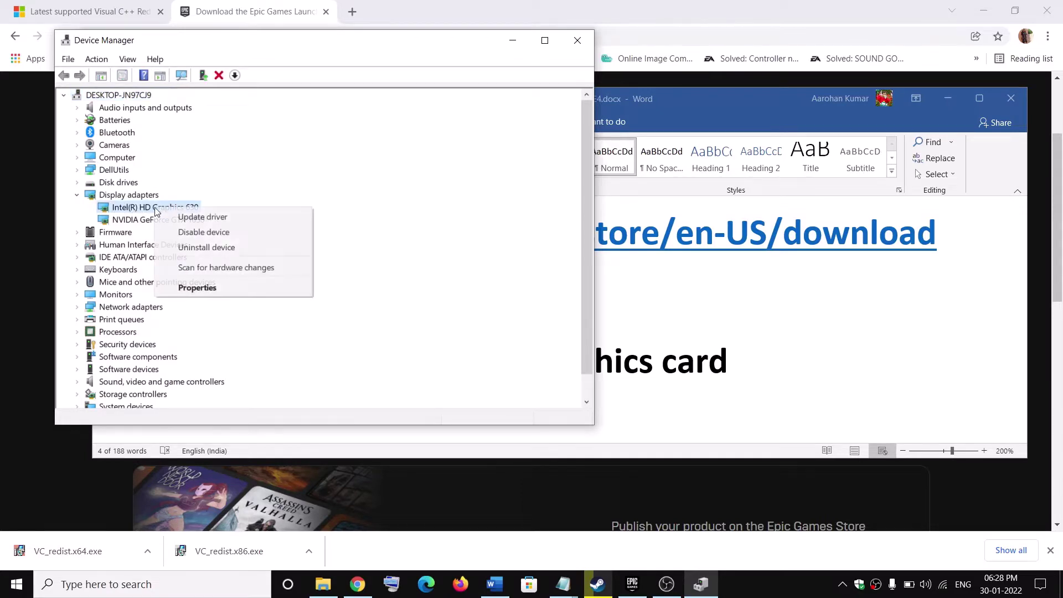
click(456, 199)
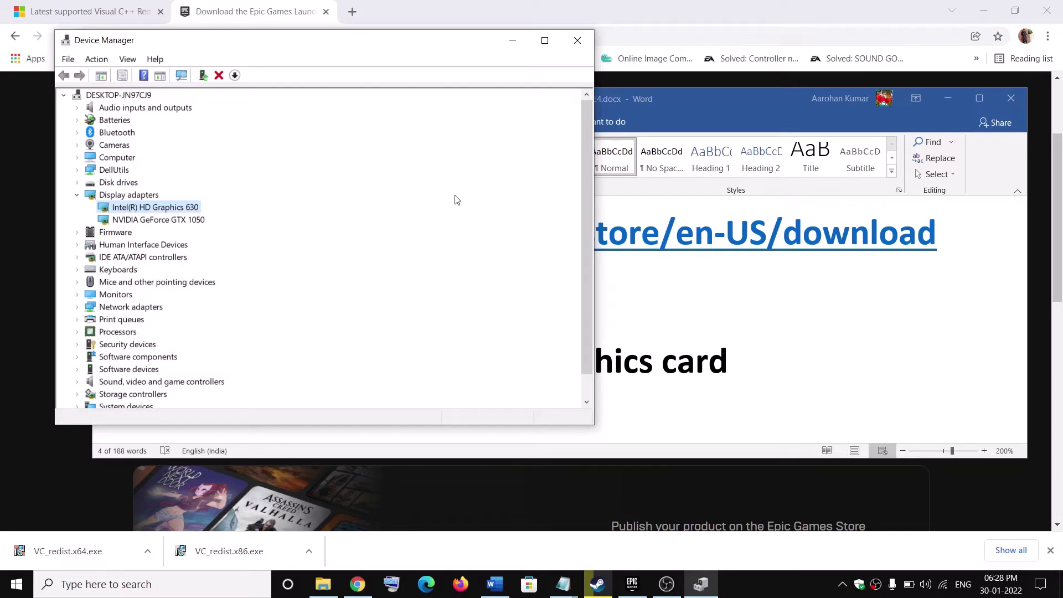
click(579, 43)
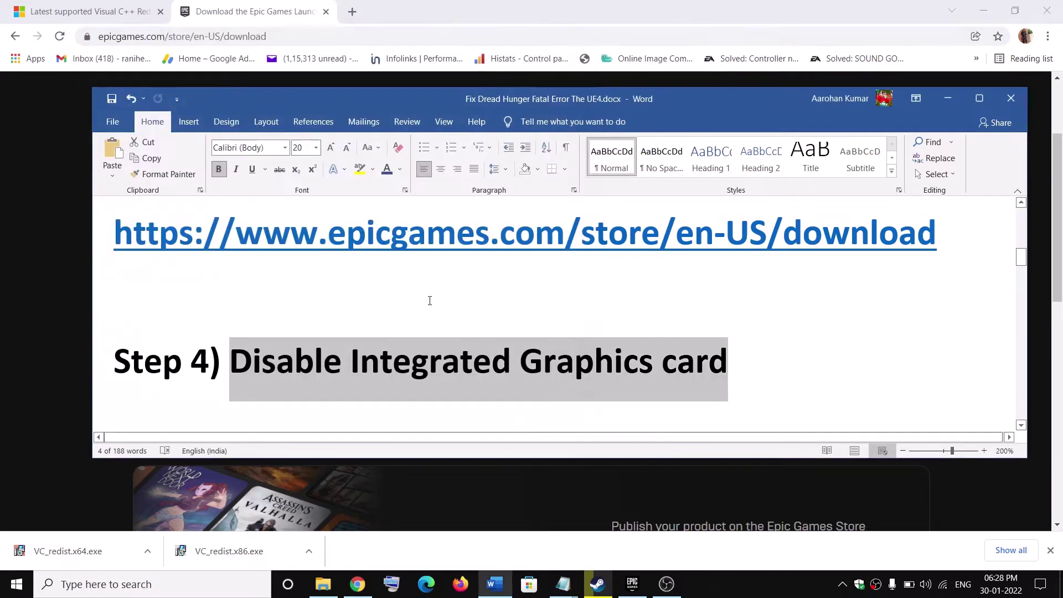
Switch to Steam's Dread Hunger store page and highlight its title
scroll(437, 290, down, 5)
scroll(400, 309, up, 2)
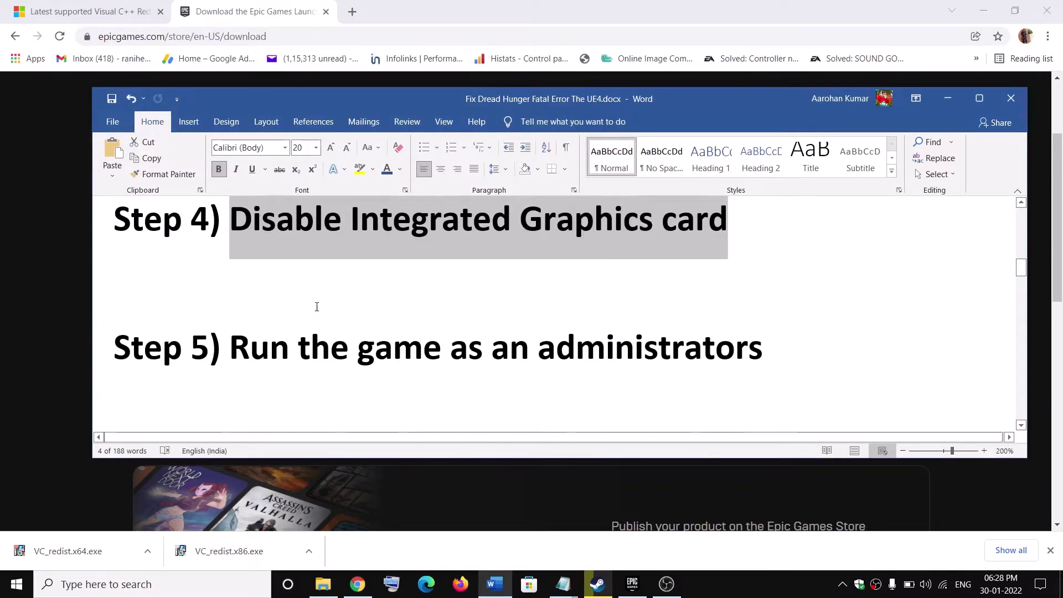
drag(231, 357, 763, 359)
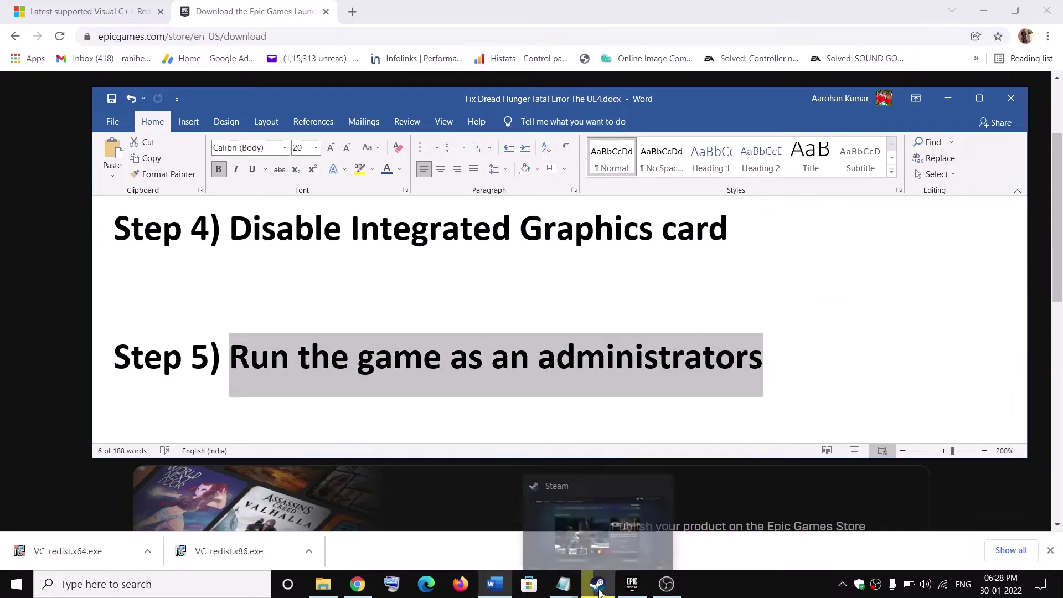
click(598, 591)
mouse_move(148, 40)
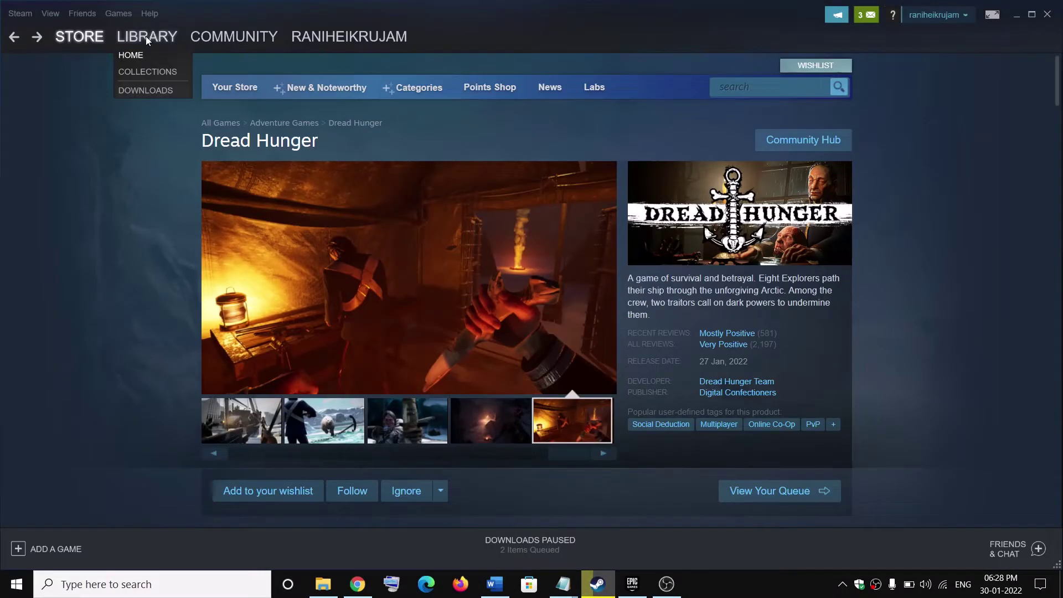
drag(191, 143, 317, 145)
Open Halo Infinite's local files from the Library via Manage > Browse local files
click(138, 39)
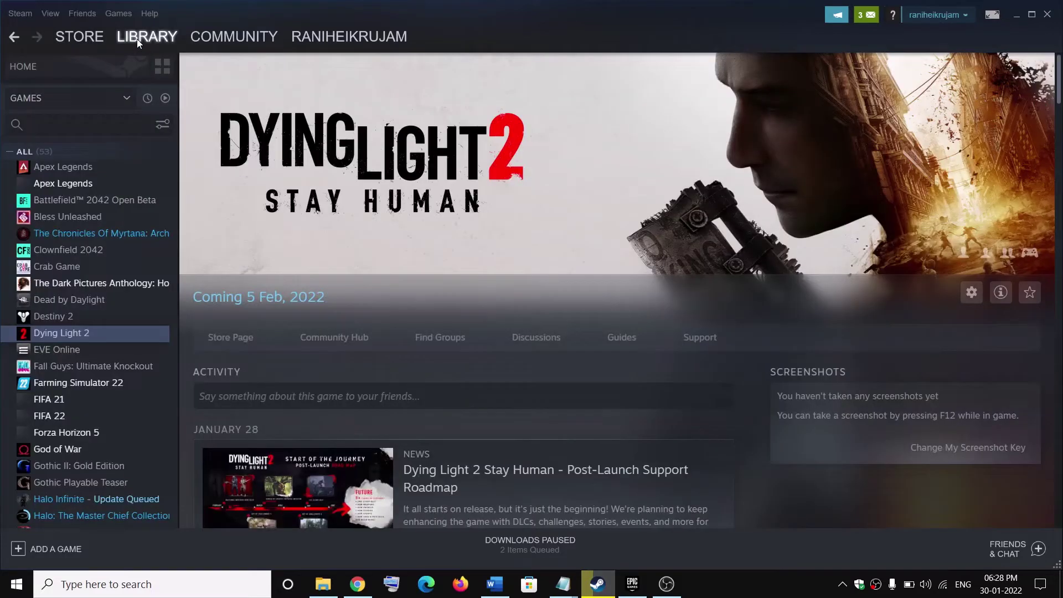
scroll(86, 341, down, 5)
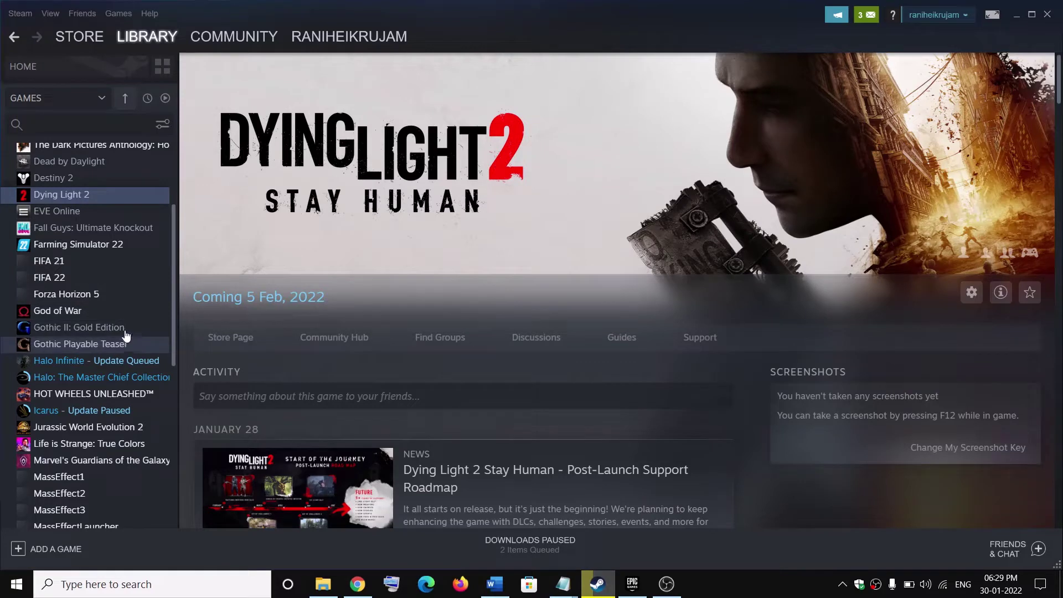
right_click(102, 362)
mouse_move(131, 431)
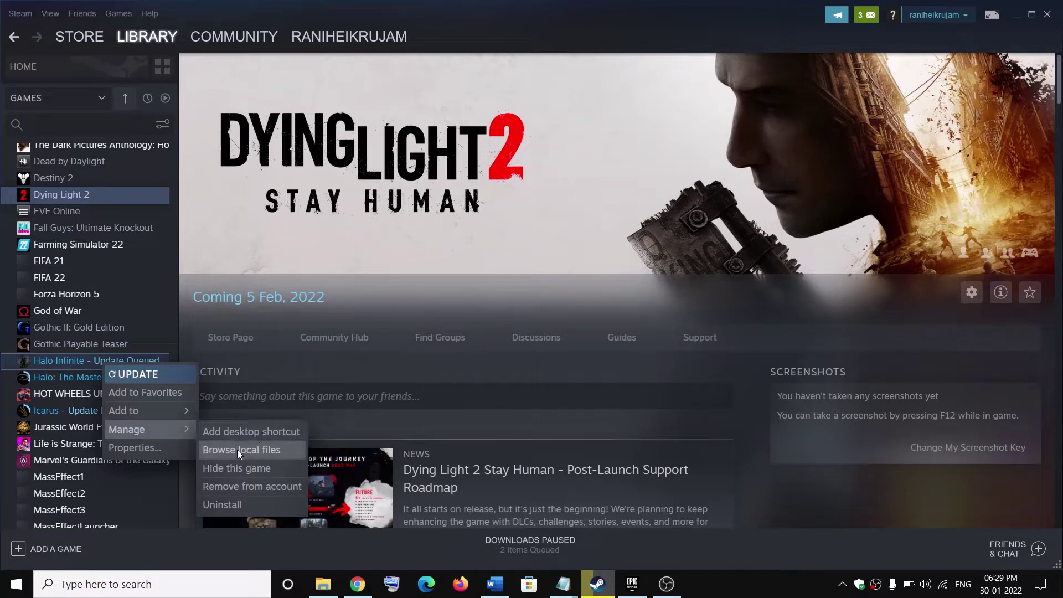
click(255, 453)
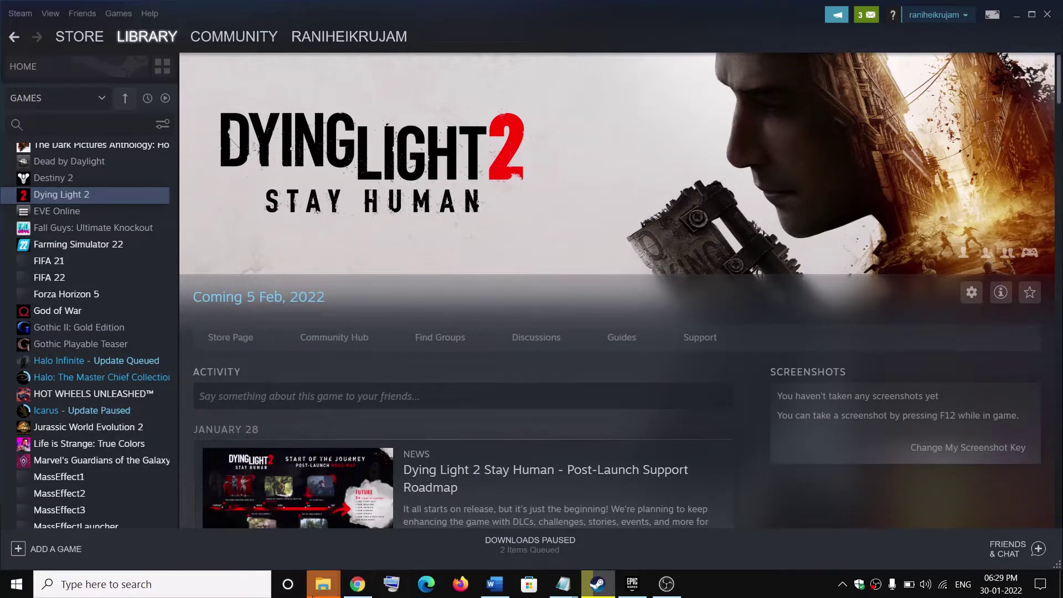
Go up to the common folder and open No Man's Sky > Binaries
mouse_move(322, 584)
click(400, 539)
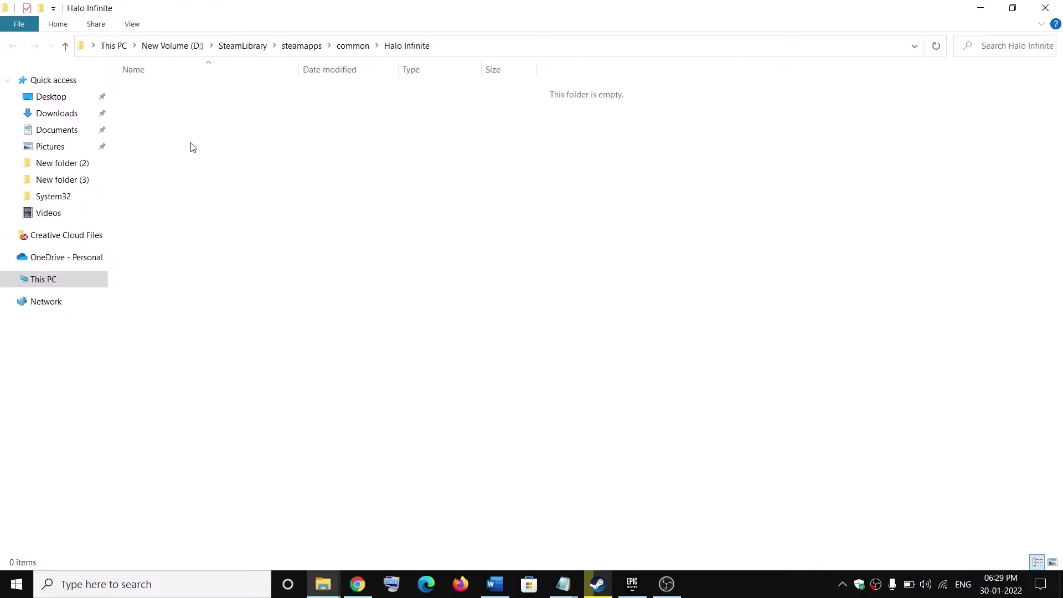
click(65, 46)
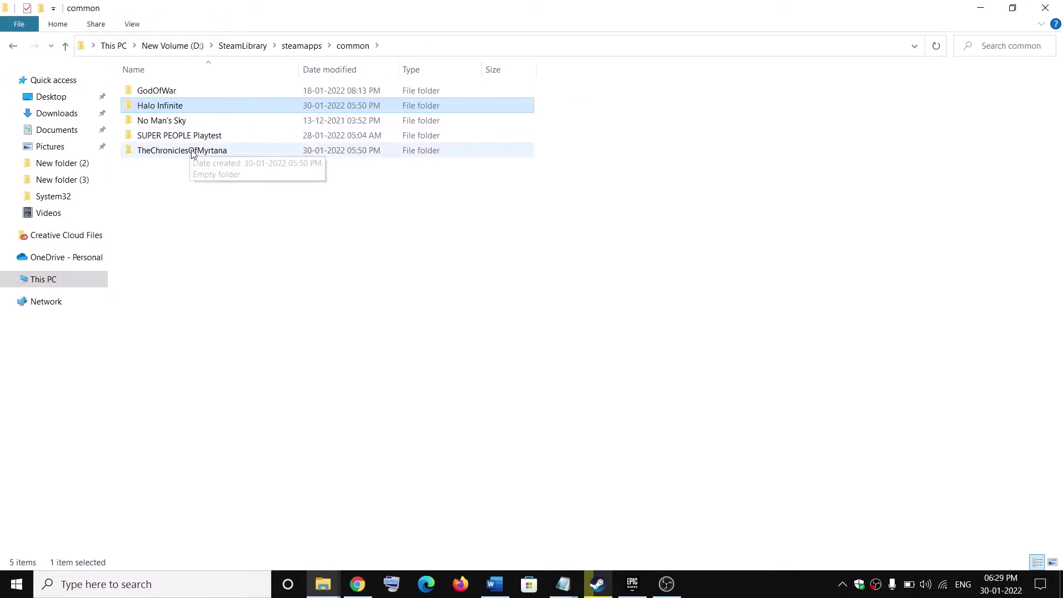
double_click(175, 120)
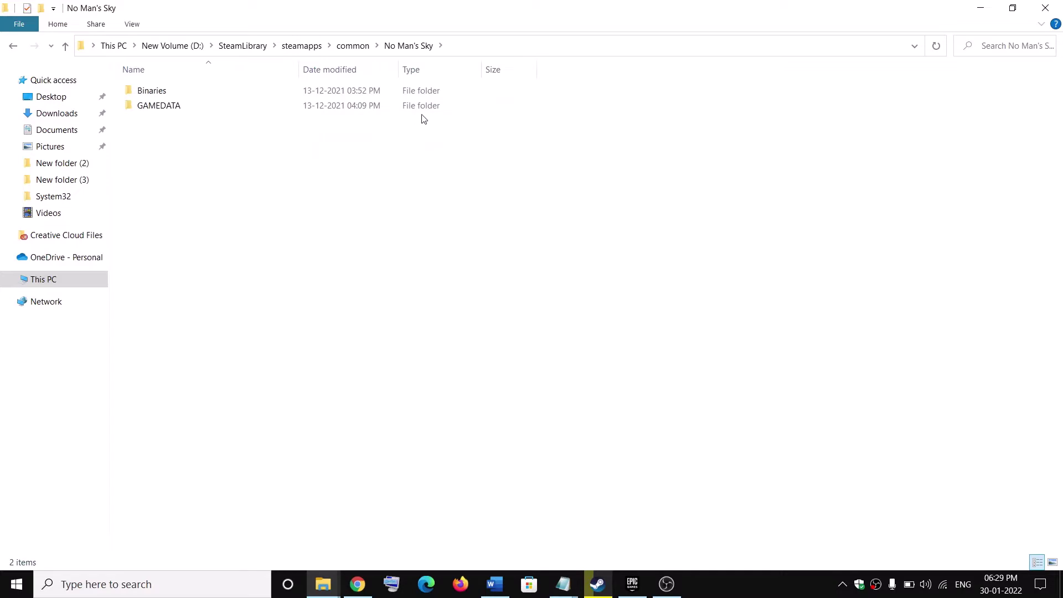
click(134, 94)
double_click(133, 95)
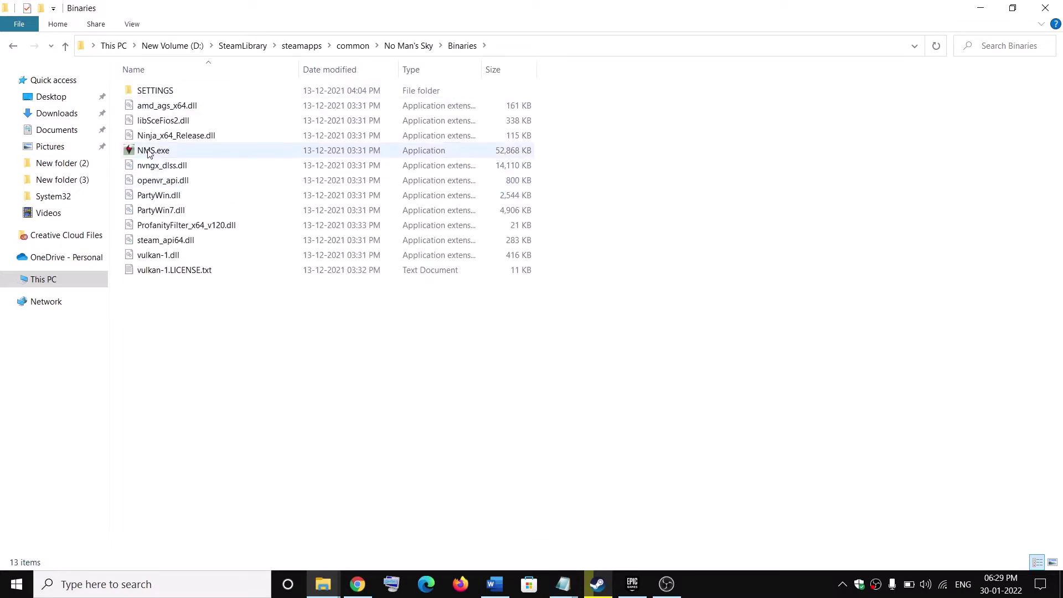
Set NMS.exe to always run as administrator in its Compatibility properties
click(185, 156)
right_click(188, 150)
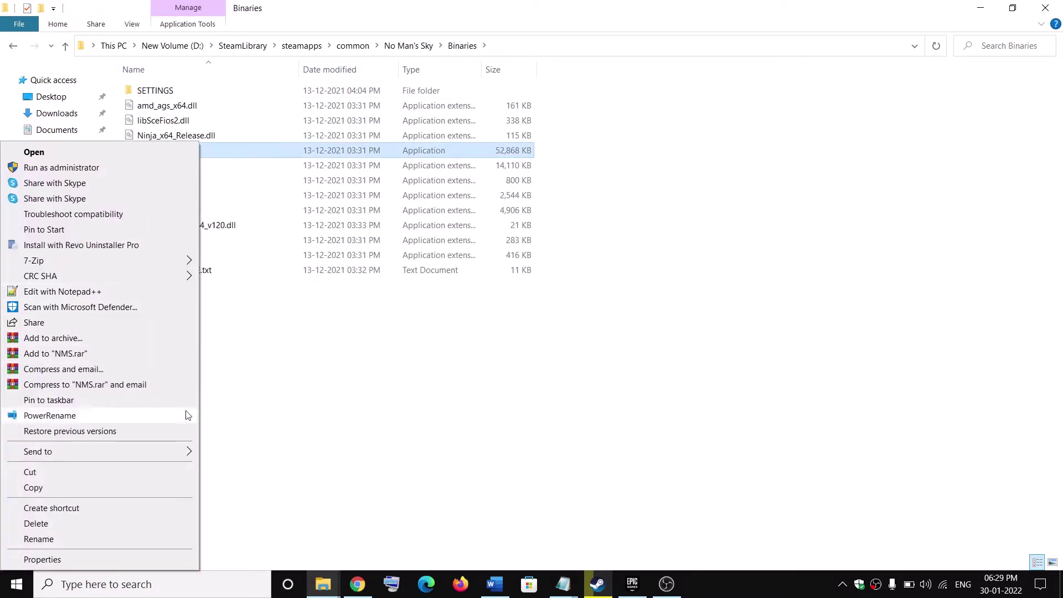
click(33, 560)
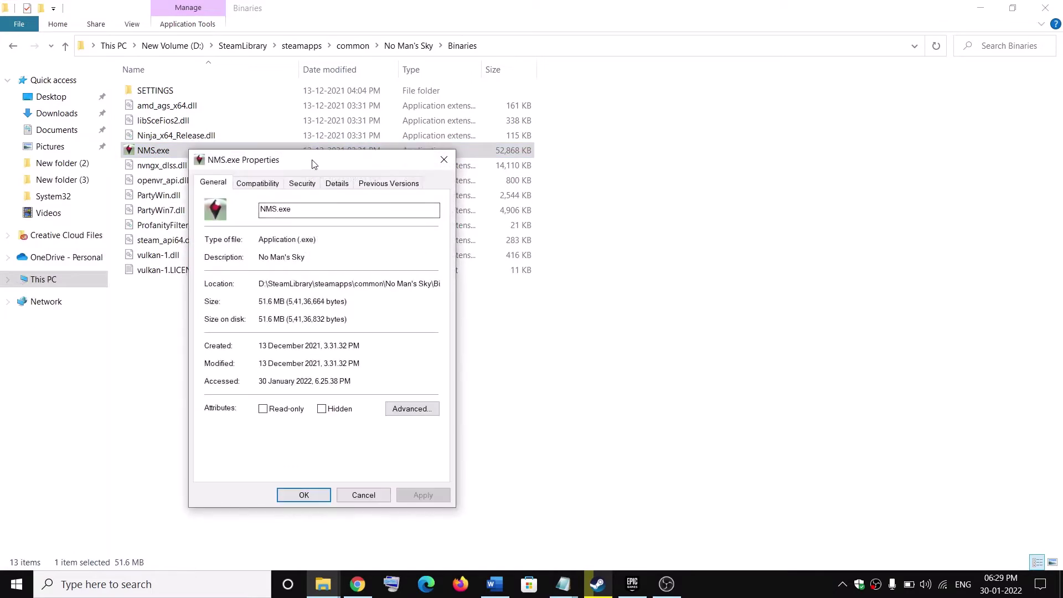
drag(312, 161, 306, 101)
click(252, 124)
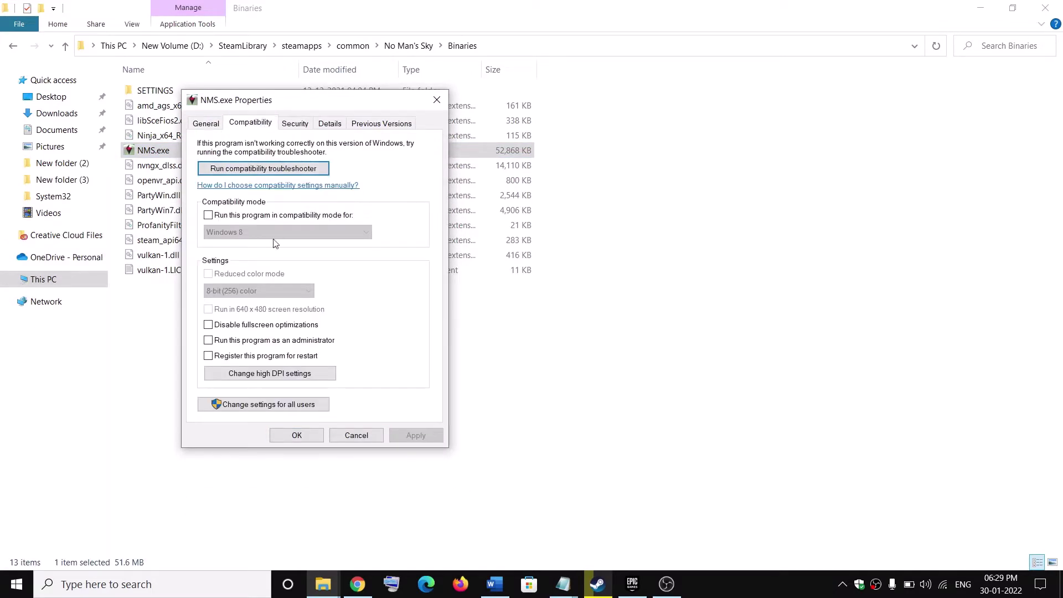
click(208, 341)
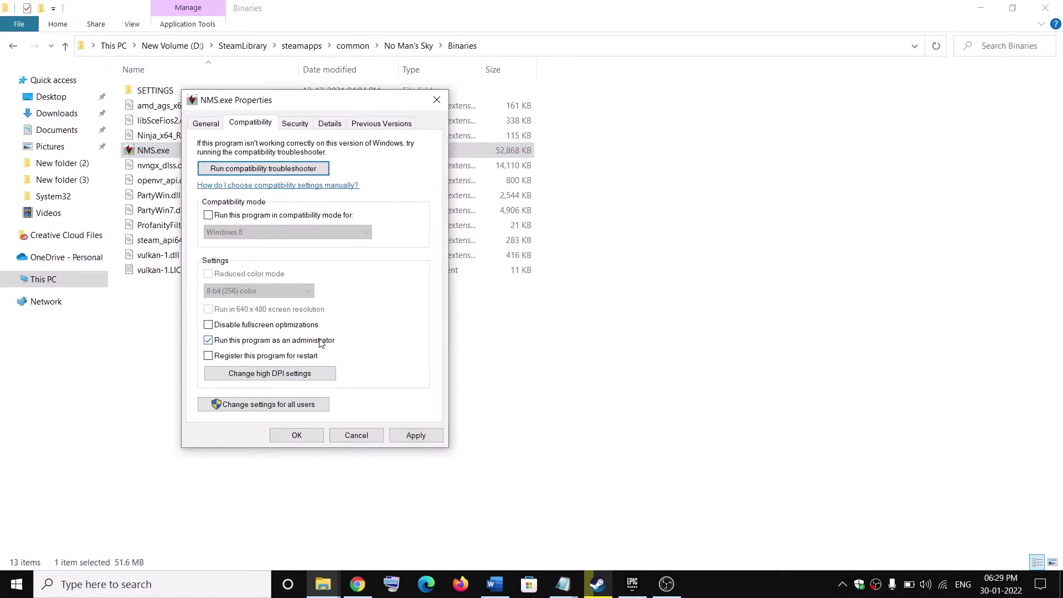
click(415, 435)
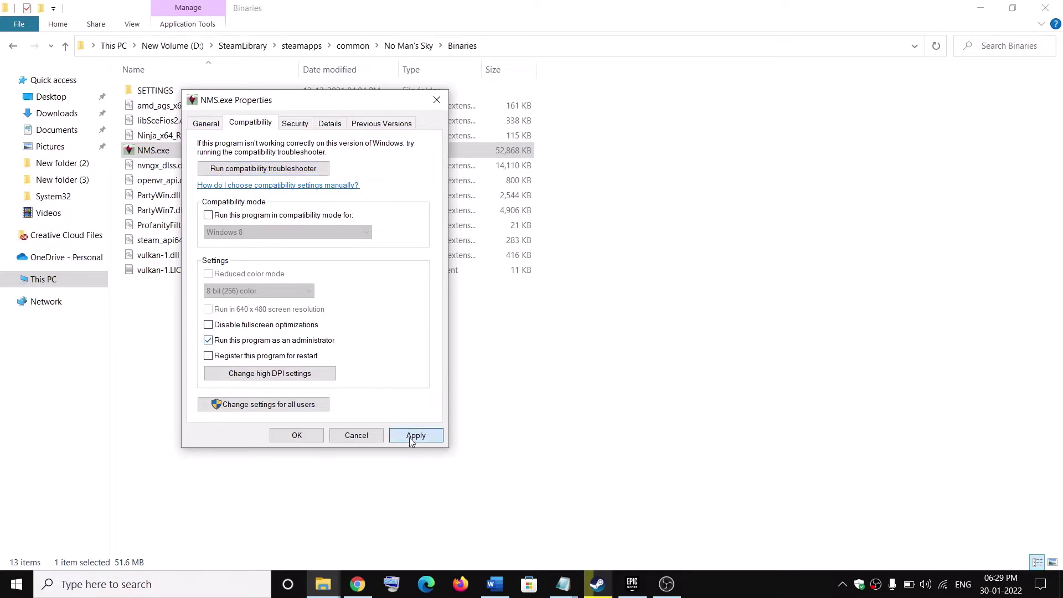
click(296, 435)
click(1046, 9)
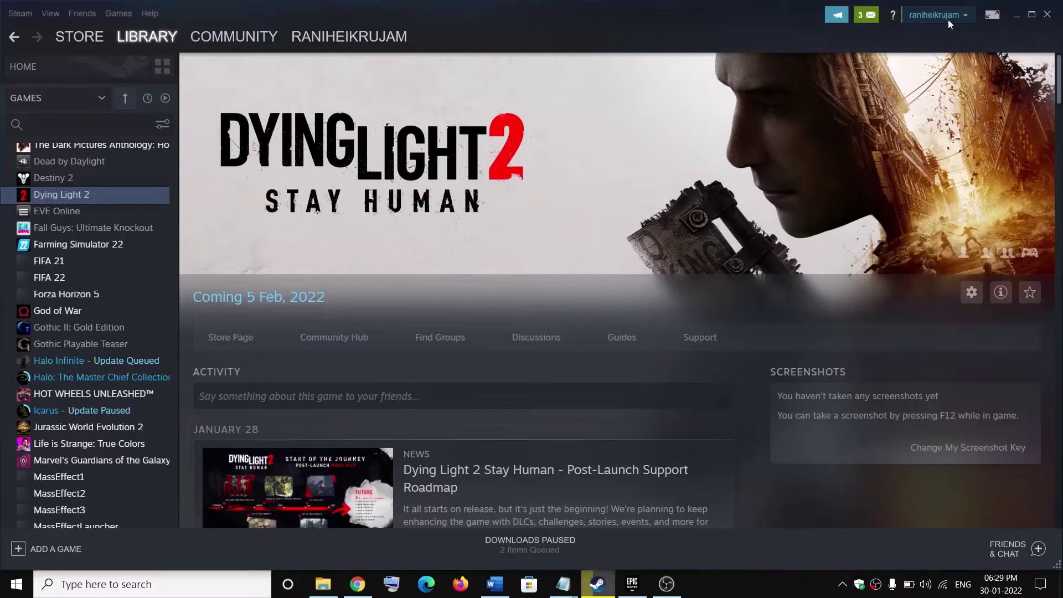
Scroll to Step 6, copy the -dx11 launch option, and minimize Word
click(494, 584)
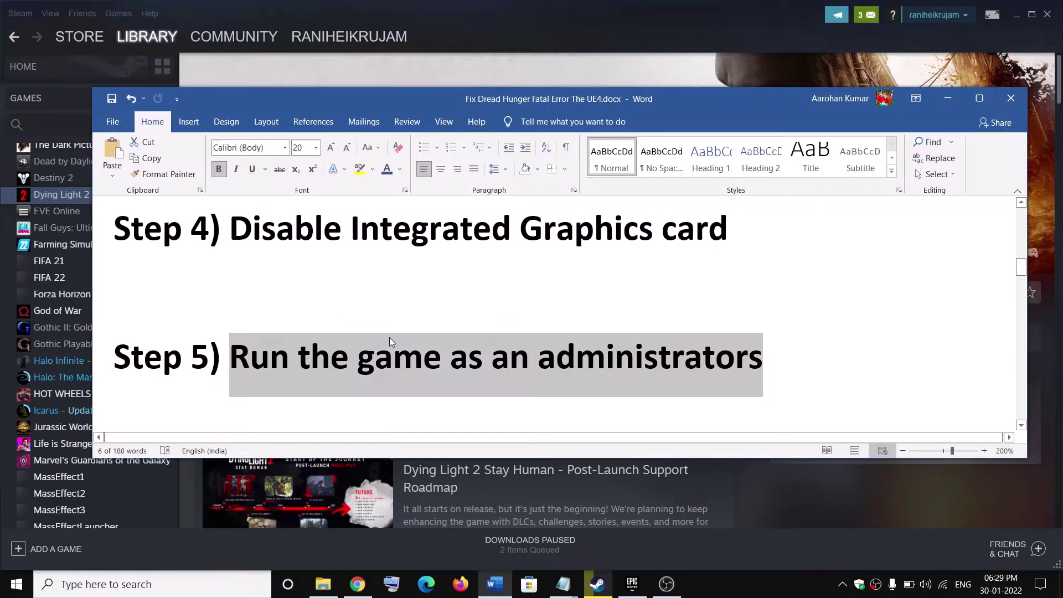
scroll(382, 337, down, 5)
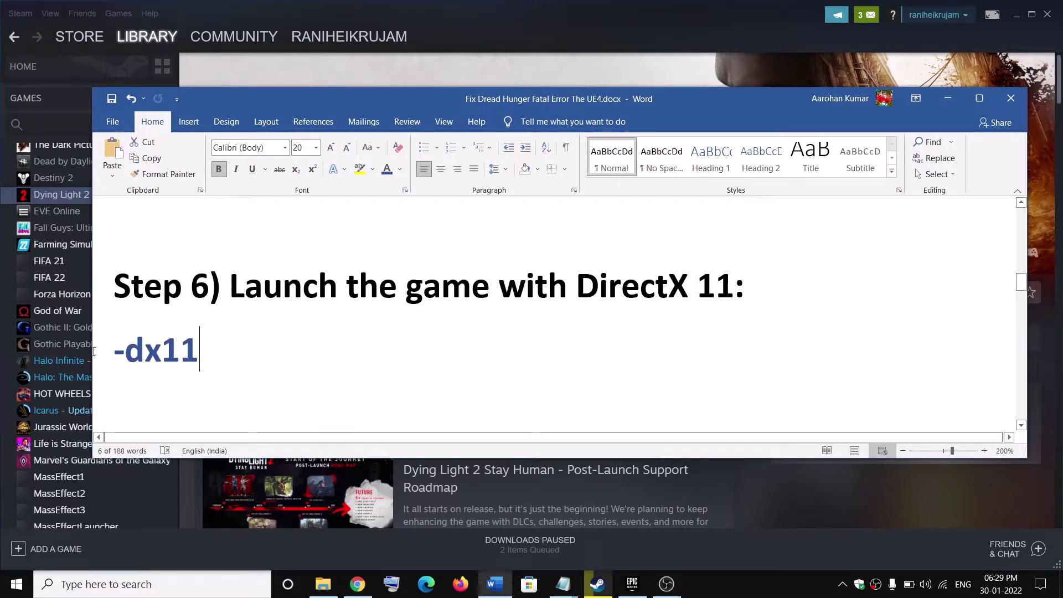
triple_click(200, 367)
right_click(160, 349)
click(207, 375)
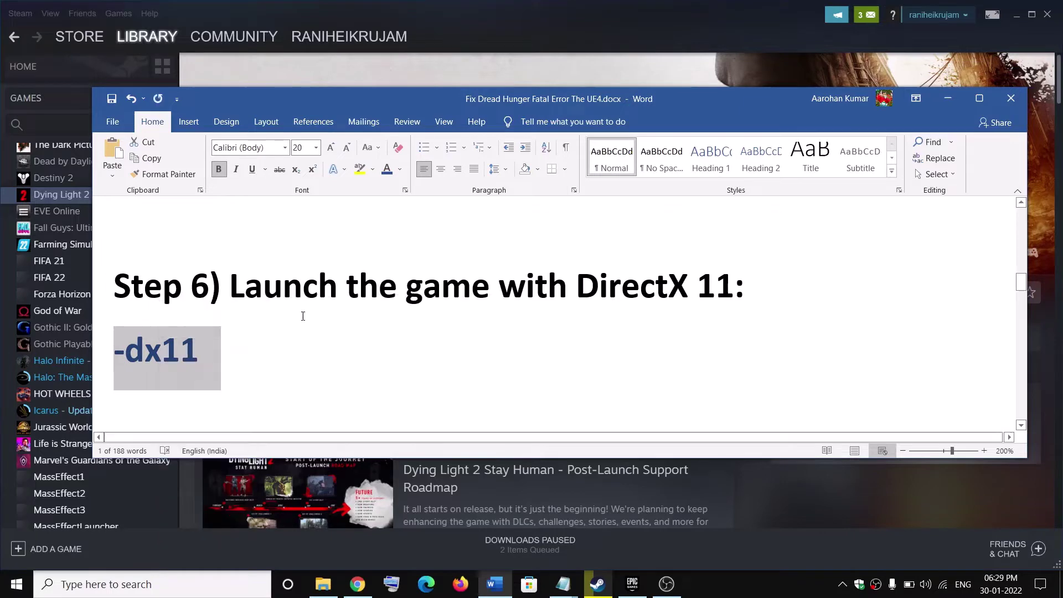
click(944, 98)
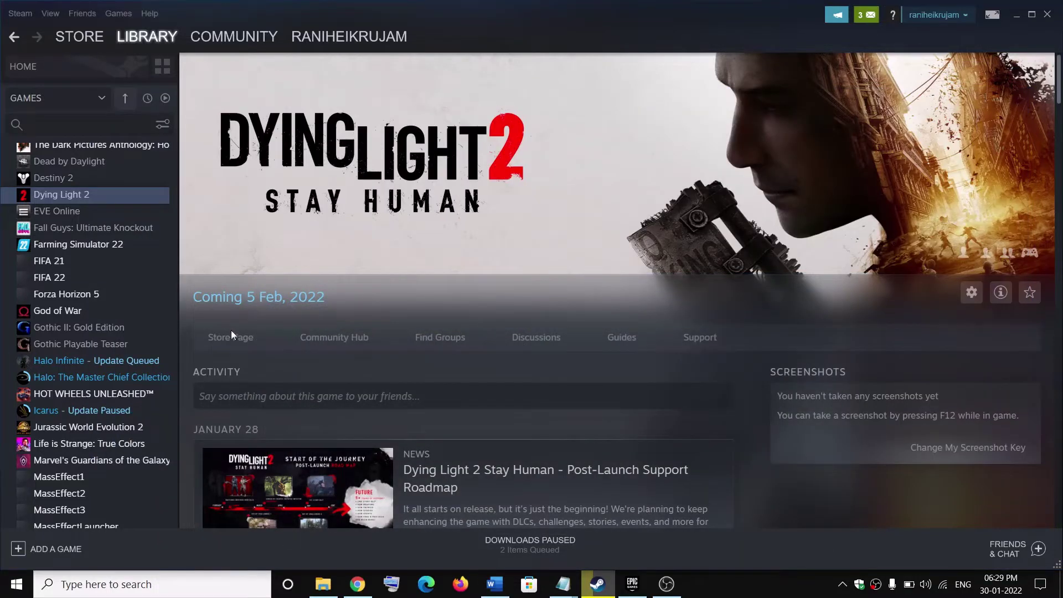
Set Halo Infinite's Steam launch options to -dx11
right_click(137, 364)
click(167, 443)
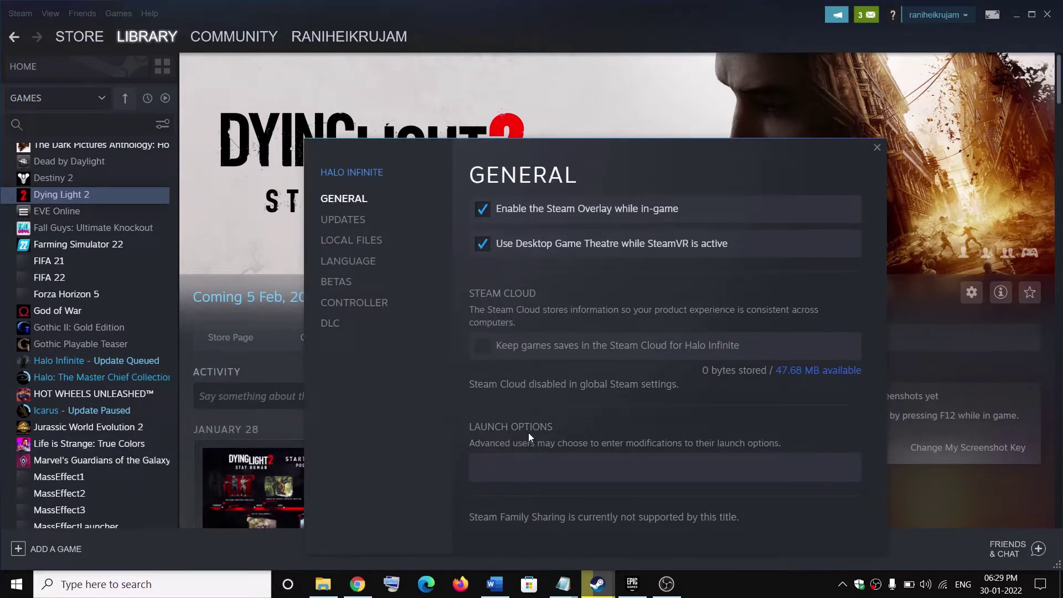
click(525, 467)
text(-dx11)
click(876, 148)
click(495, 585)
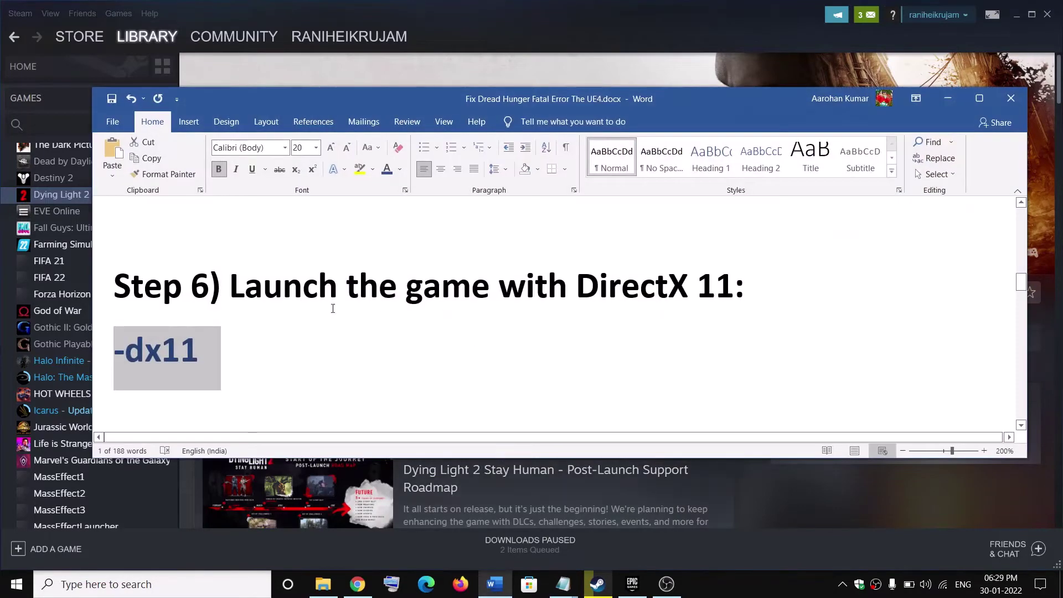
Scroll to Step 7 and highlight the NVIDIA driver and AMD support links
scroll(298, 330, down, 4)
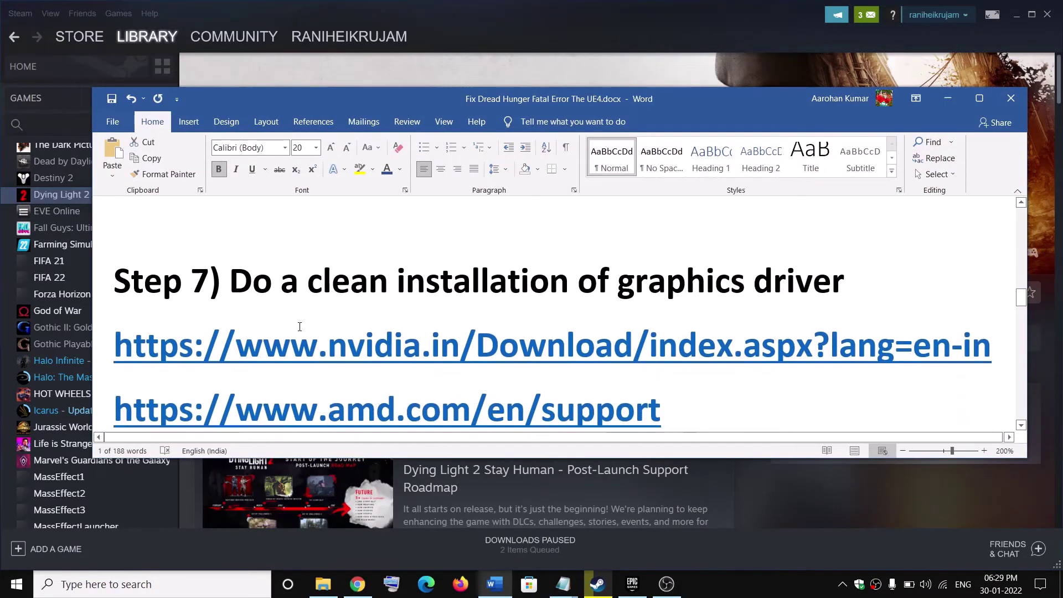
scroll(328, 281, down, 1)
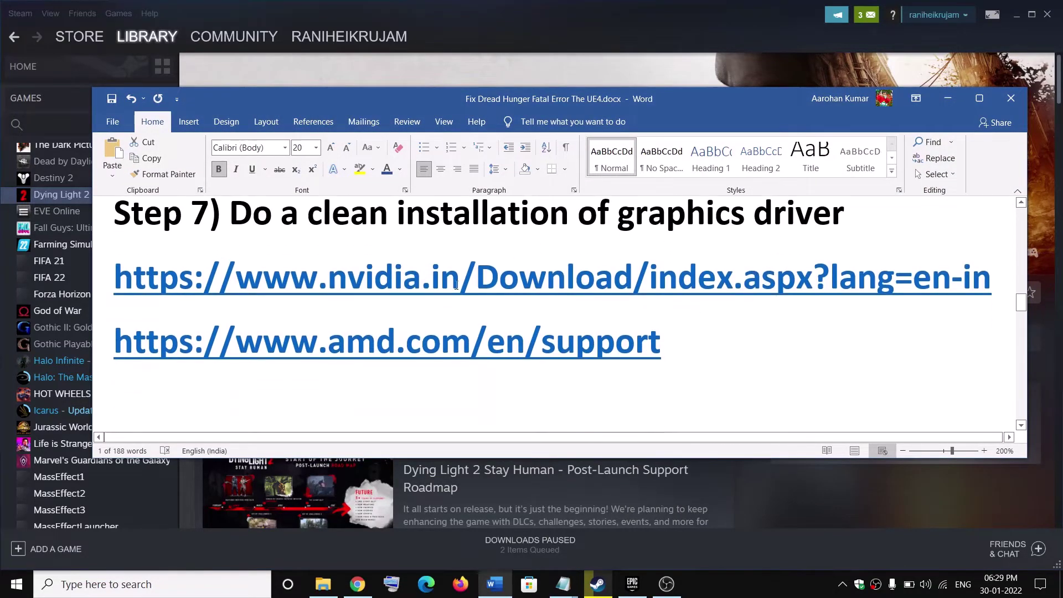
drag(327, 280, 595, 281)
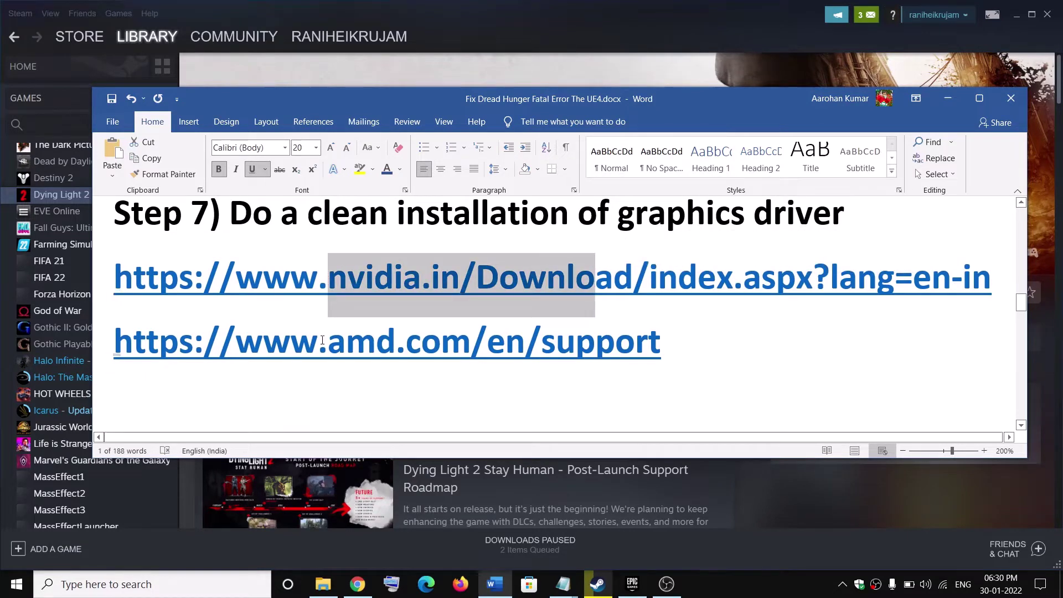
drag(232, 342, 661, 344)
click(763, 583)
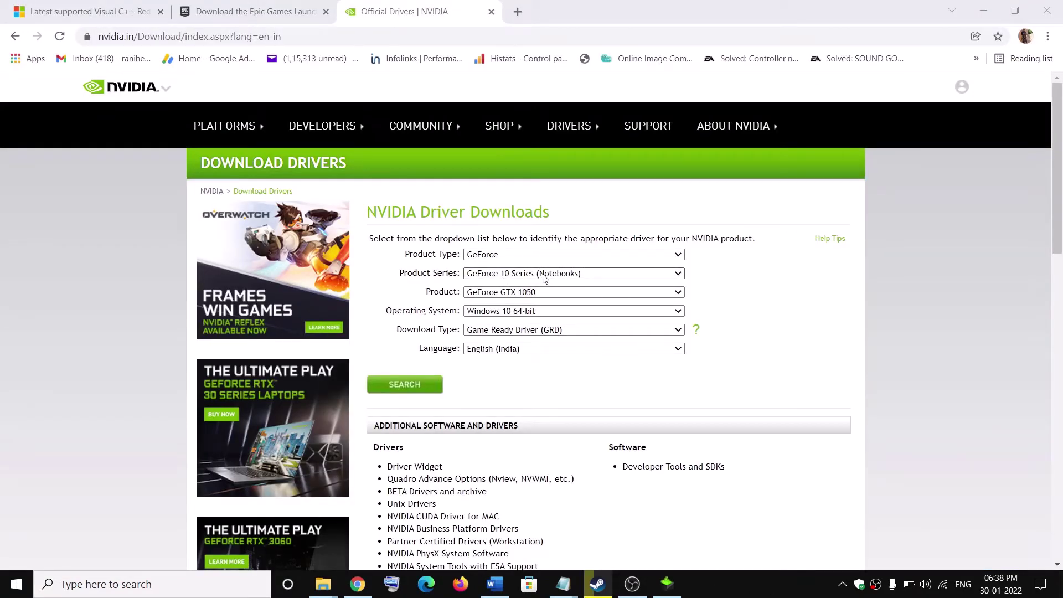
Confirm GeForce 10 Series (Notebooks), GeForce GTX 1050 and Windows 10 64-bit, then search for drivers
click(505, 279)
click(659, 306)
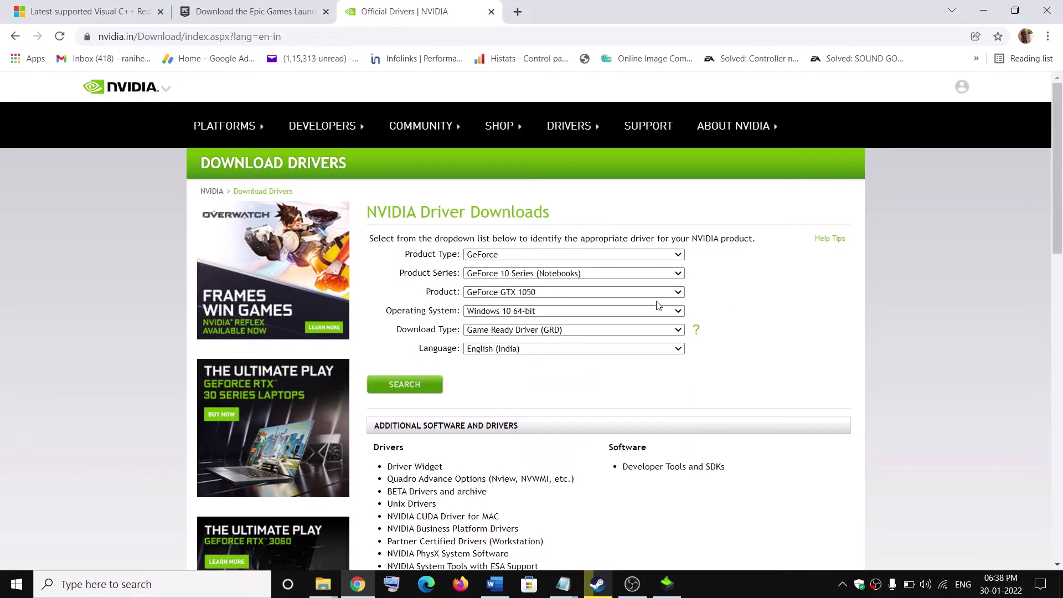
click(543, 292)
click(766, 302)
click(520, 314)
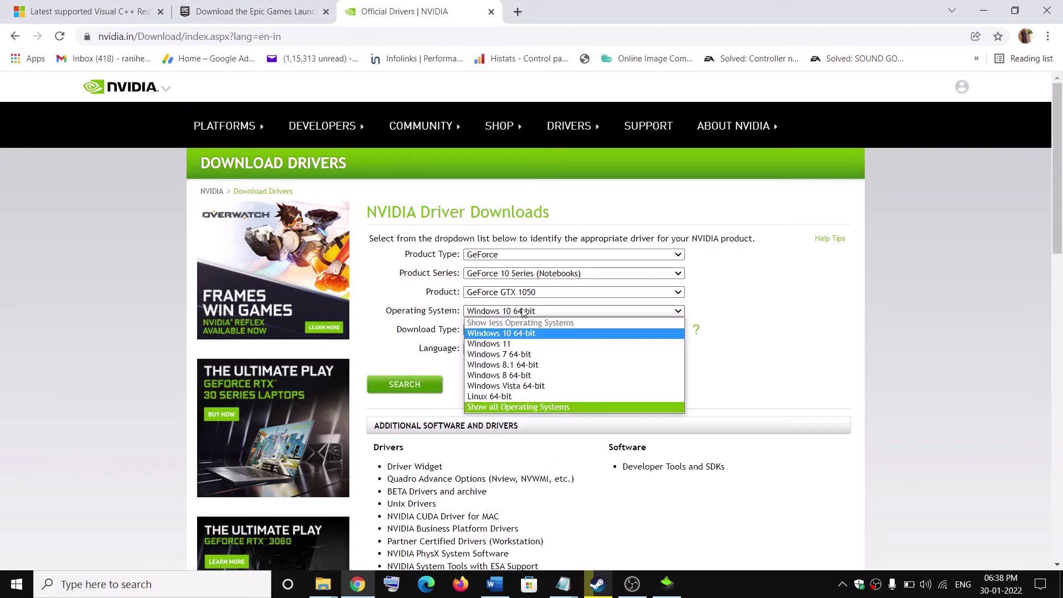
click(742, 330)
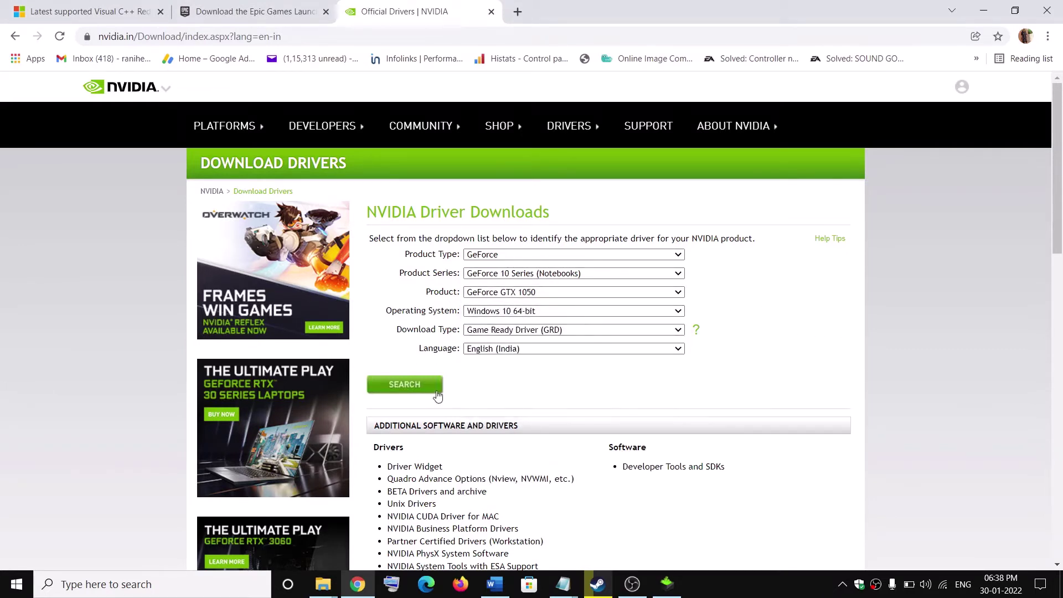
click(417, 388)
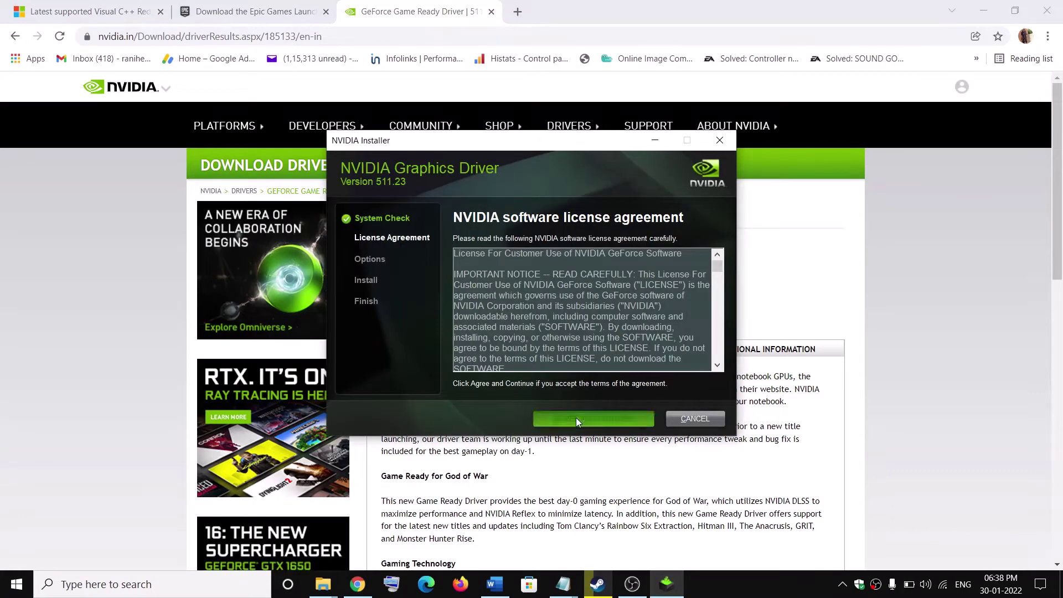
Accept the NVIDIA license and choose a Custom (Advanced) clean installation of all driver components
key(Return)
click(482, 296)
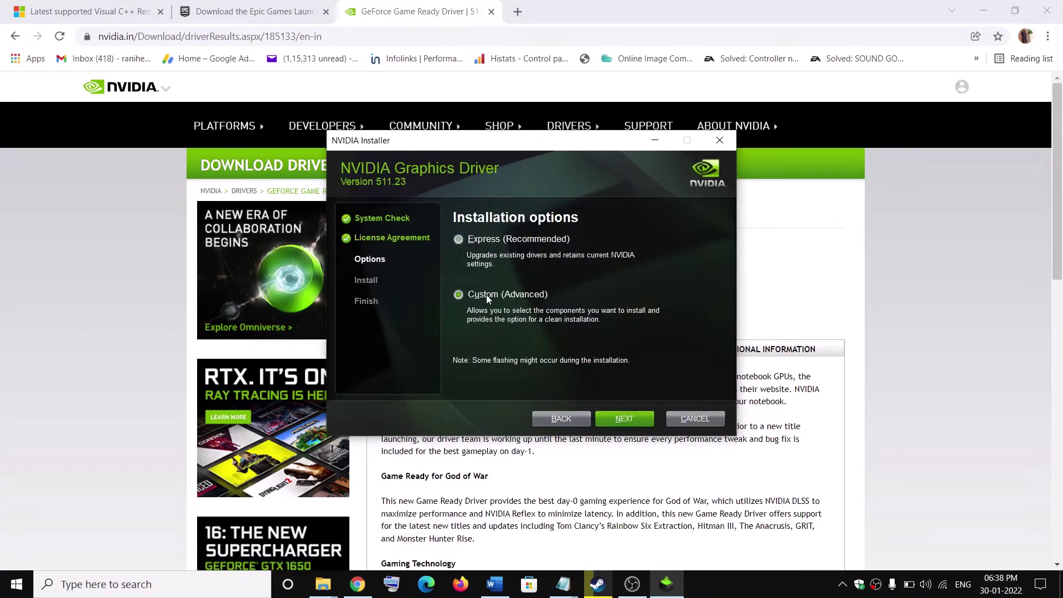
click(632, 418)
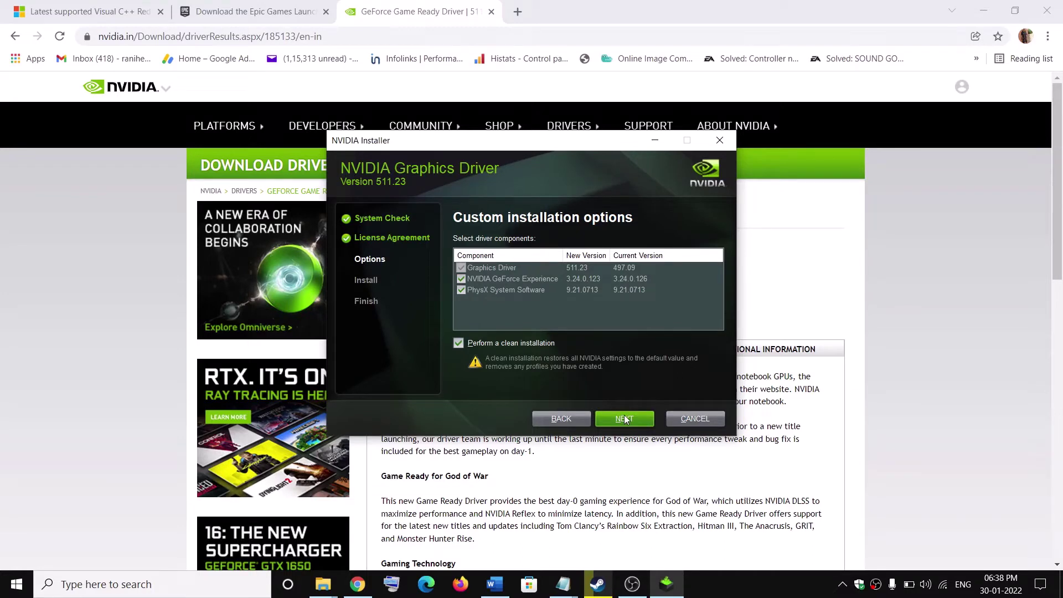
click(752, 586)
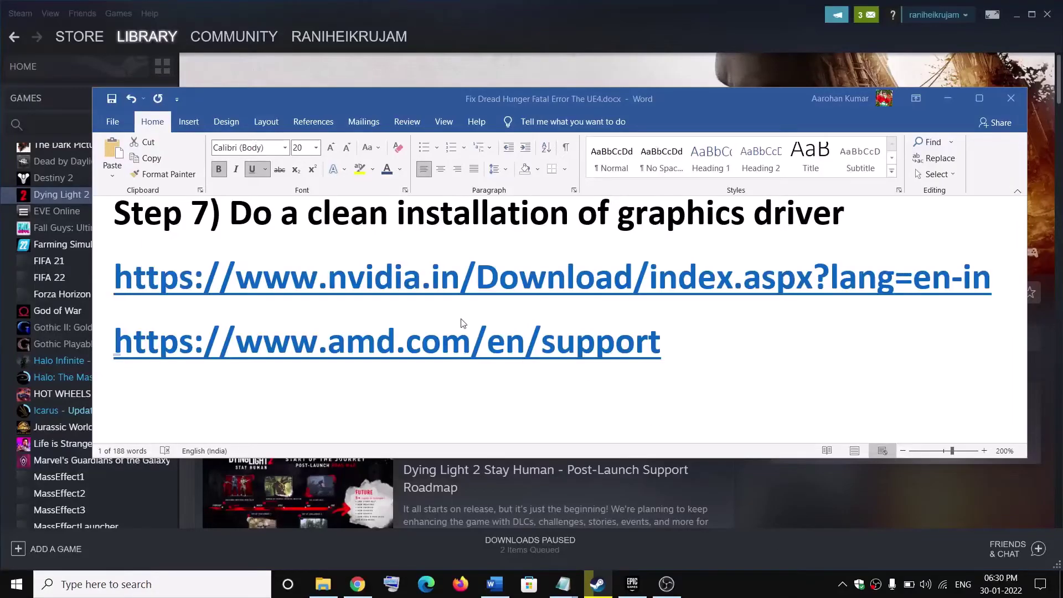
scroll(463, 322, down, 4)
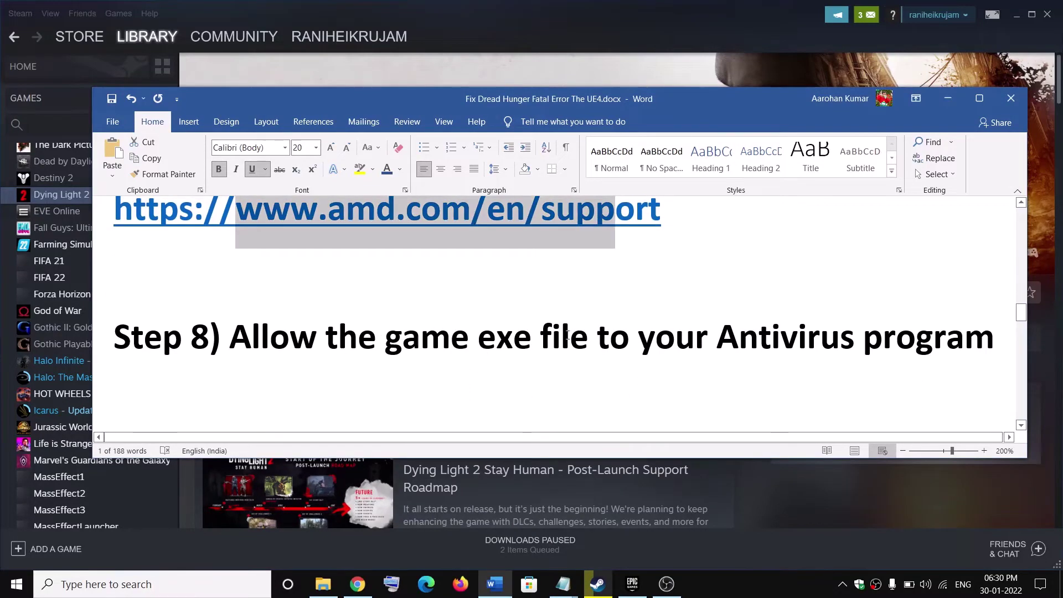
Highlight Step 8's instruction to allow the game exe in the antivirus, then bring up Start
drag(540, 339, 995, 339)
drag(282, 336, 807, 341)
drag(892, 340, 996, 340)
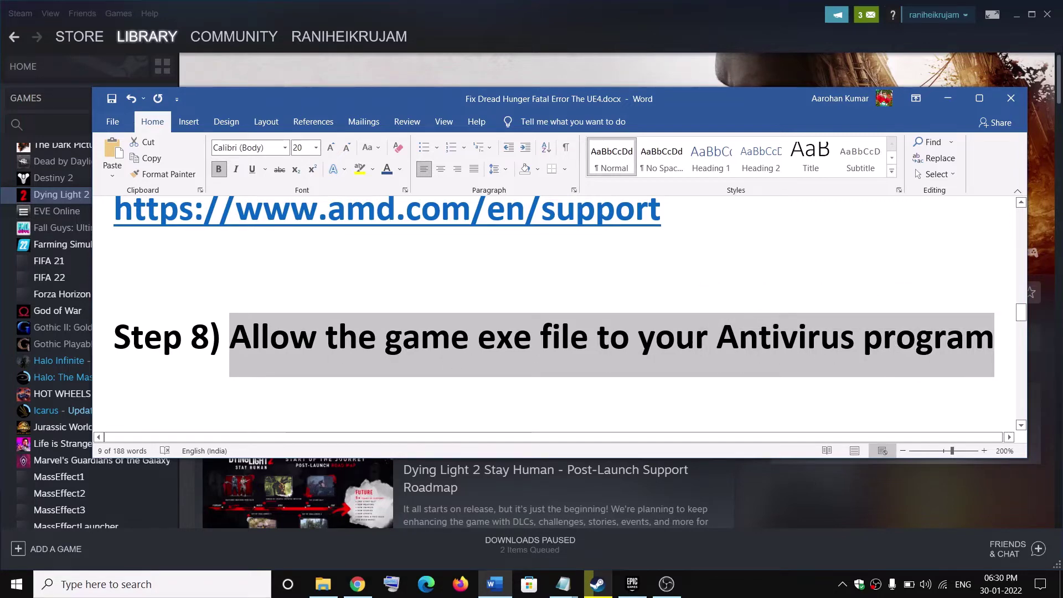
click(16, 585)
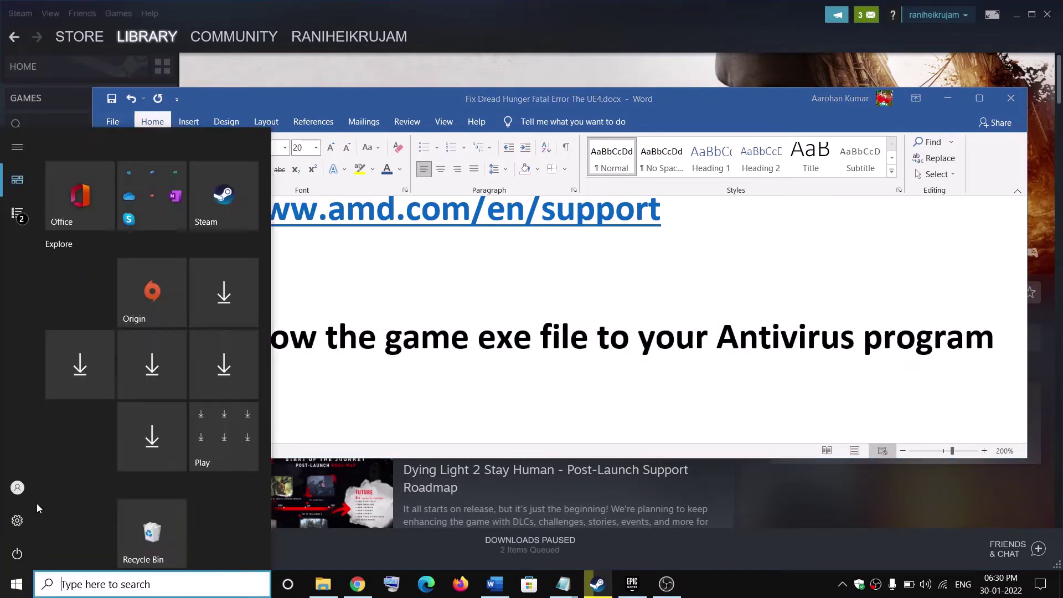
Check Update & Security in Settings, then launch Windows Security's Virus & threat protection
click(17, 520)
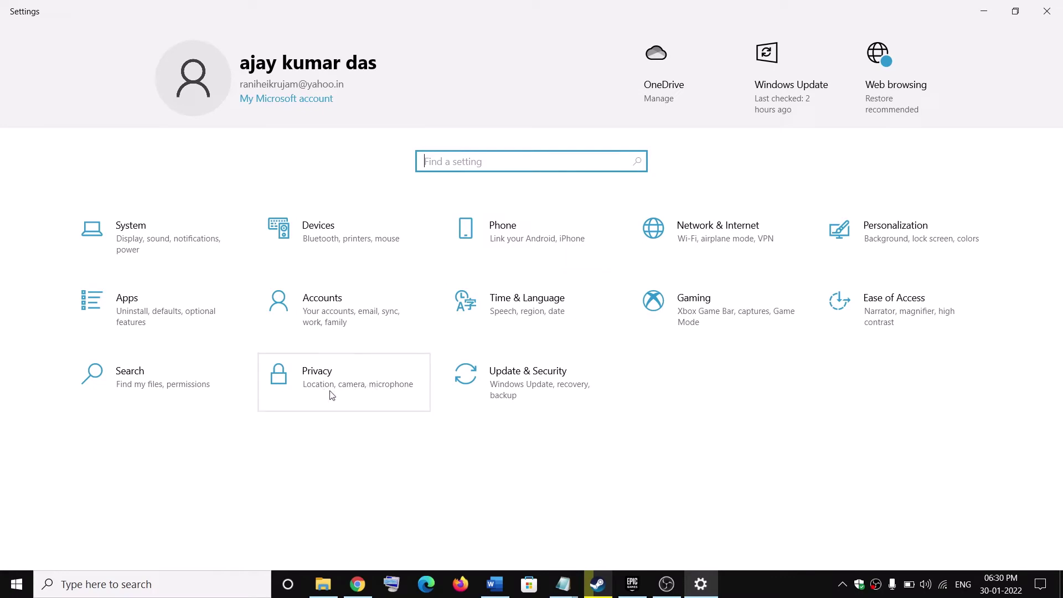
click(519, 387)
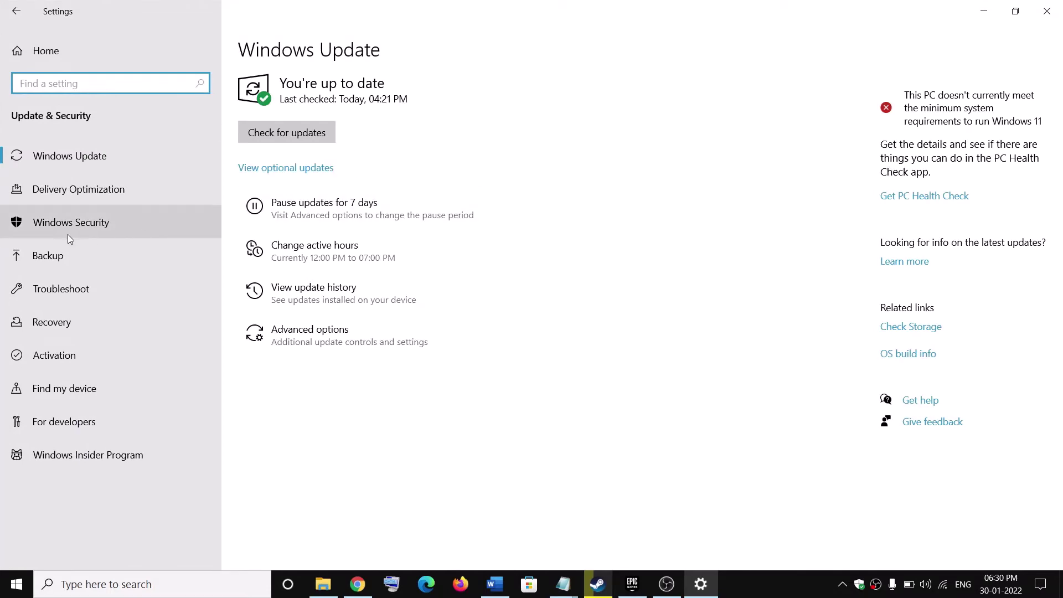
click(117, 237)
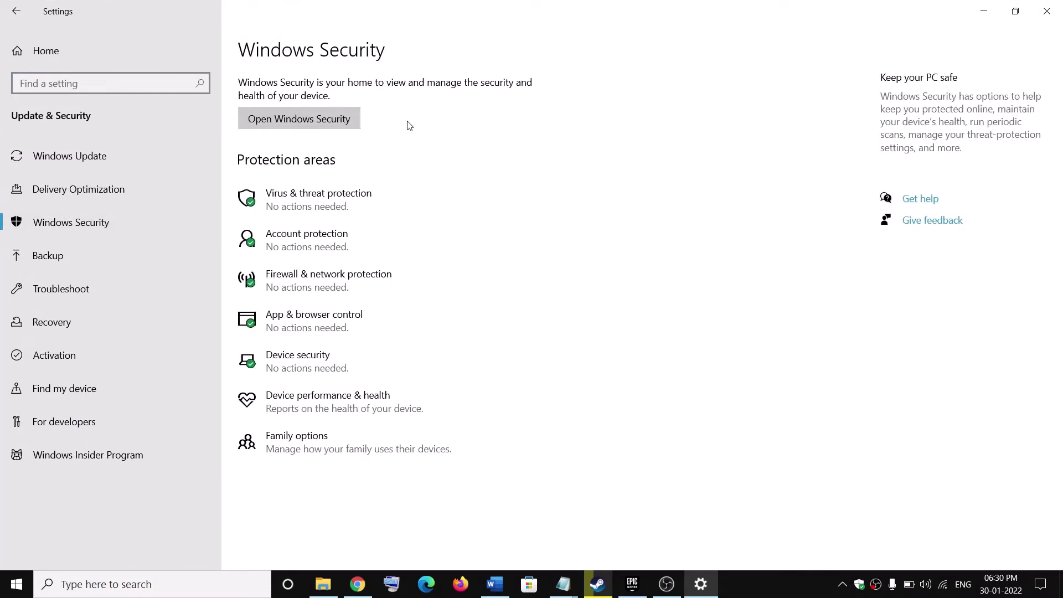
click(330, 201)
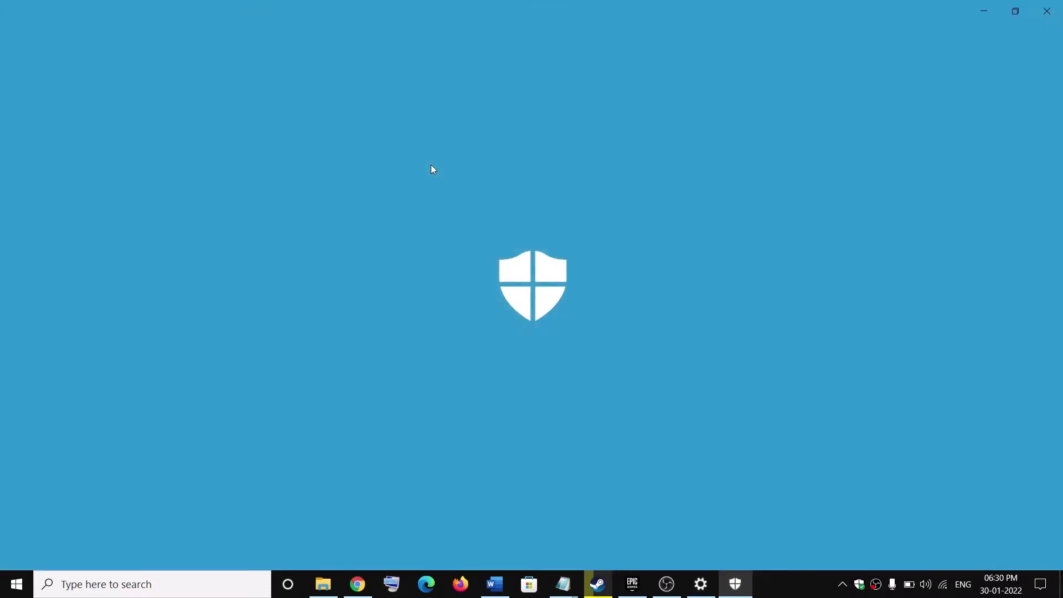
Go to Ransomware protection's Allow an app through Controlled folder access page
scroll(439, 256, down, 3)
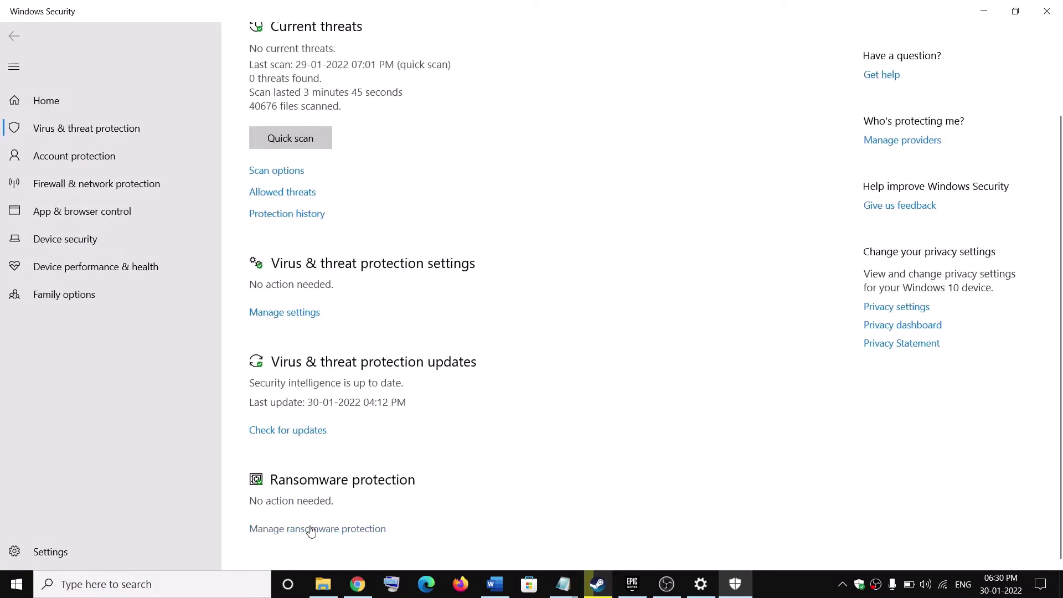
click(329, 529)
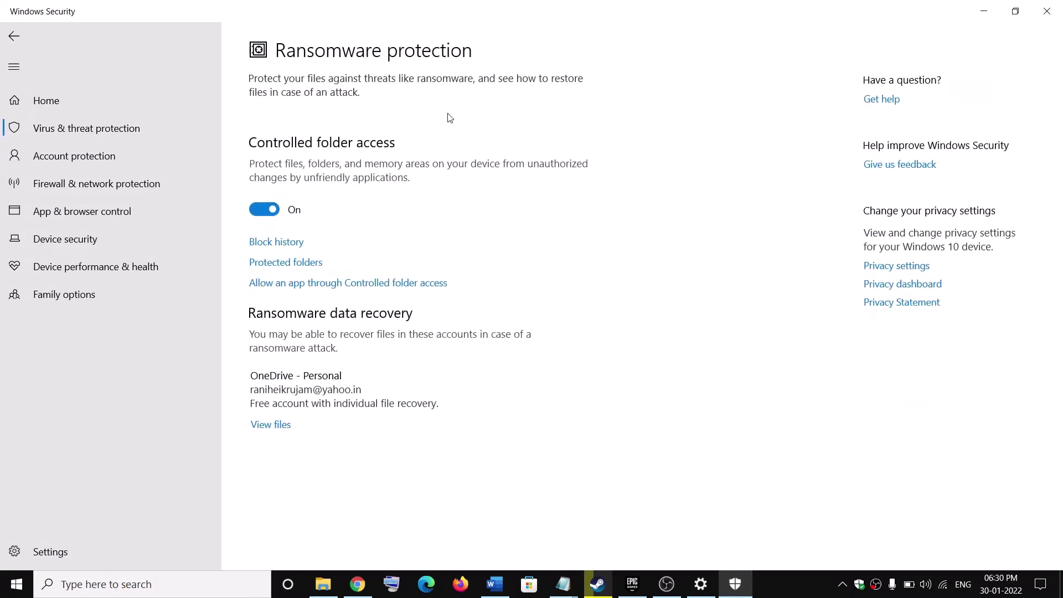
click(368, 283)
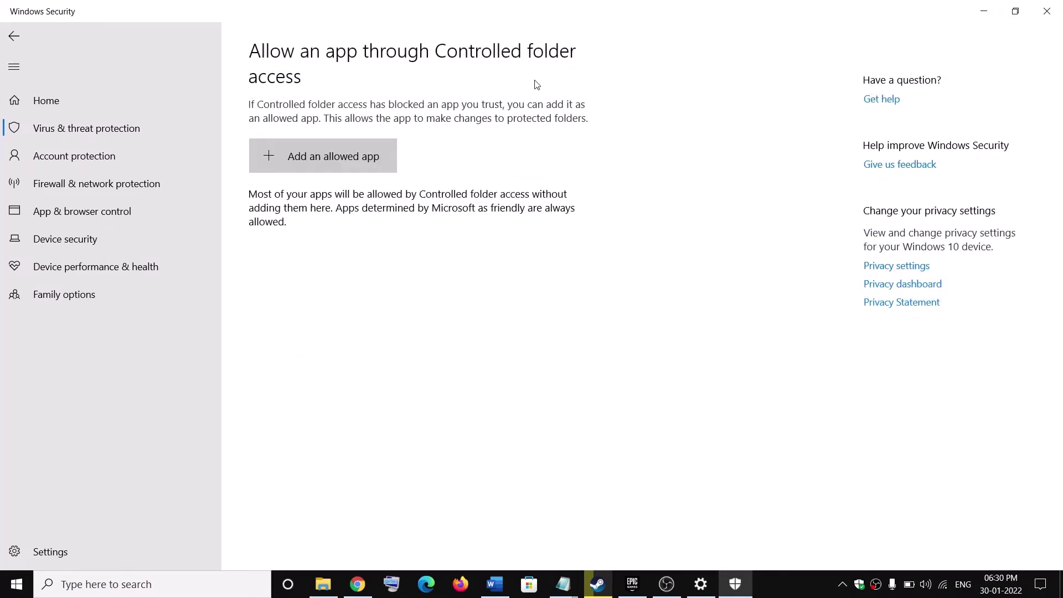
scroll(534, 149, down, 2)
Browse all apps to R6-Extraction.exe, then close the picker and Windows Security without adding it
click(323, 84)
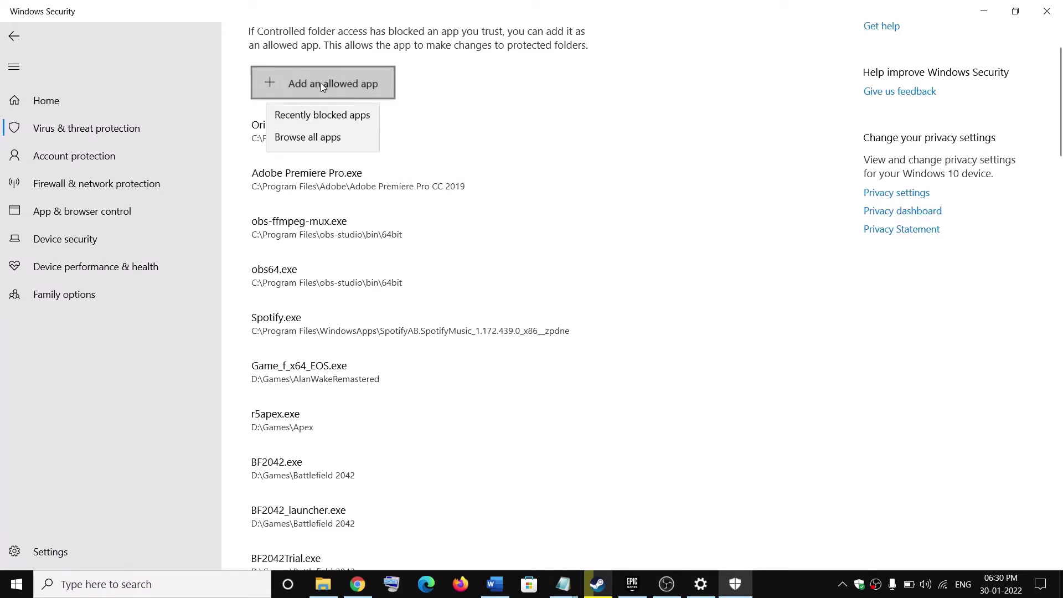
click(318, 136)
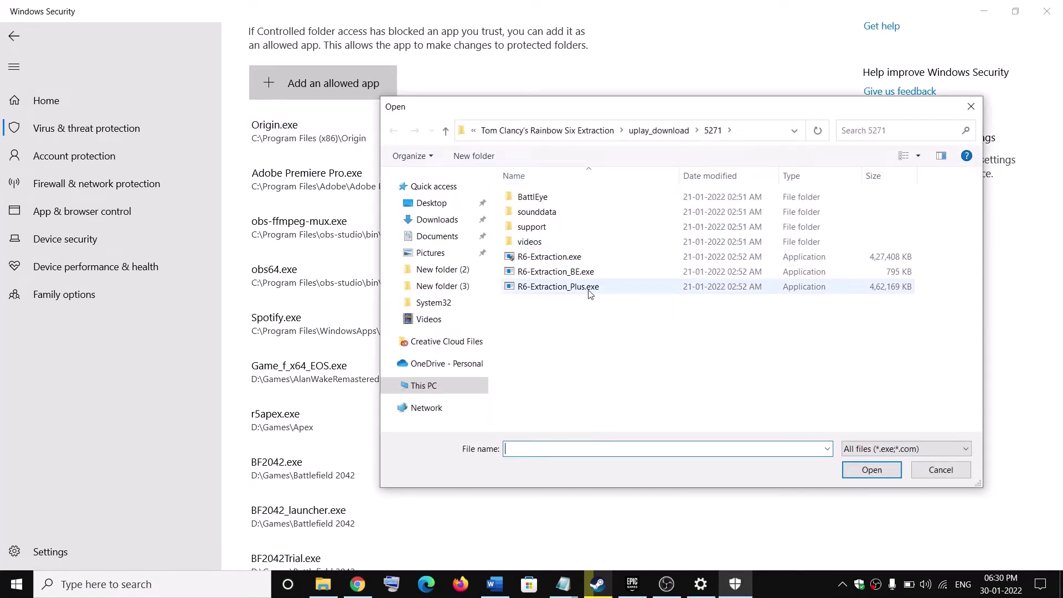
click(552, 258)
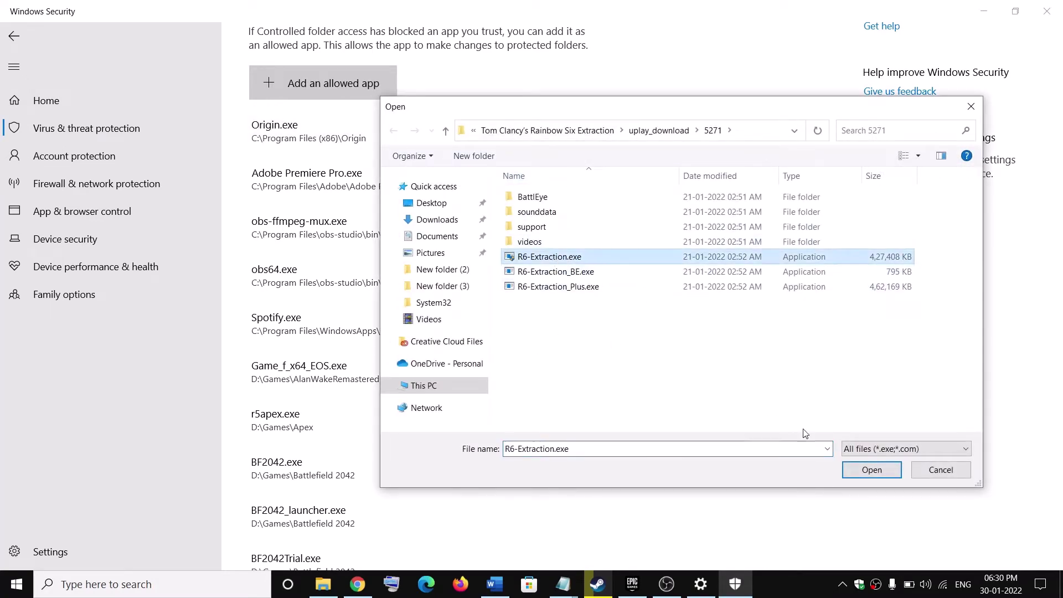
click(971, 106)
click(1046, 12)
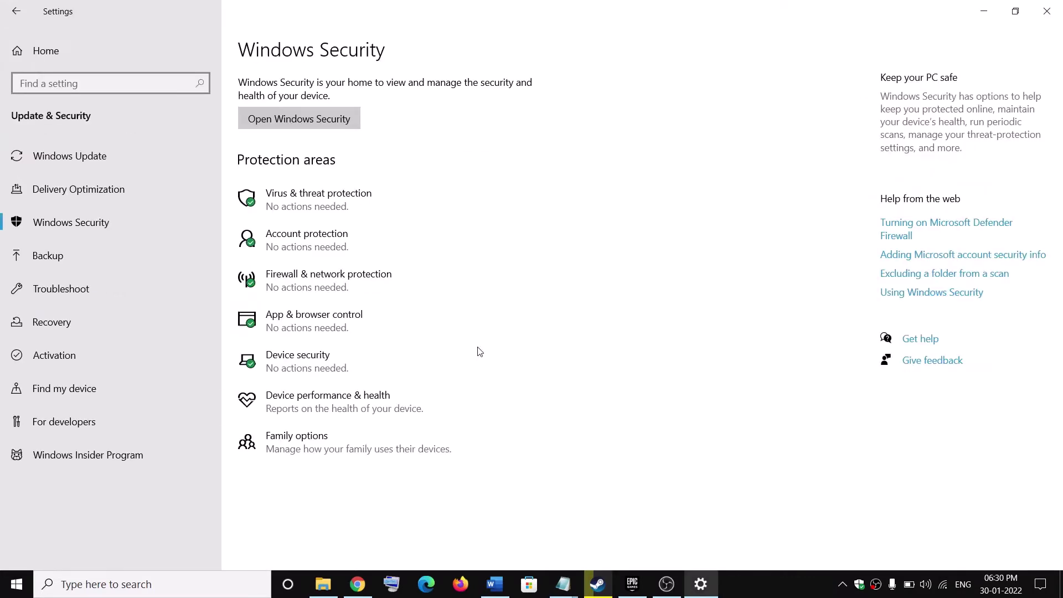
Close Settings and highlight Step 9's dual-graphics-card instruction in the Word guide
click(1047, 11)
drag(230, 337, 994, 337)
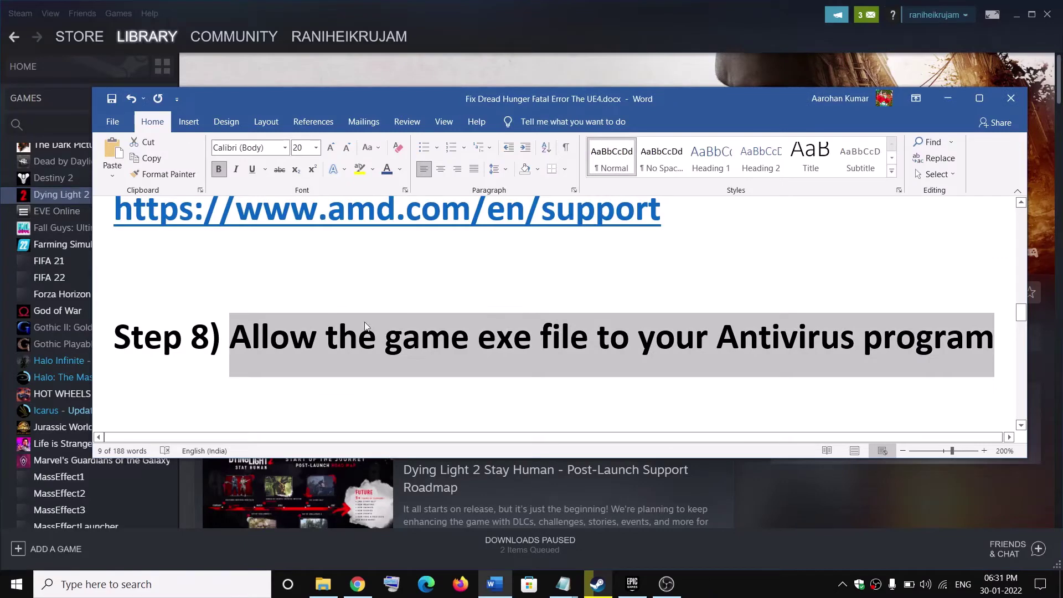
scroll(384, 308, down, 3)
scroll(270, 339, up, 1)
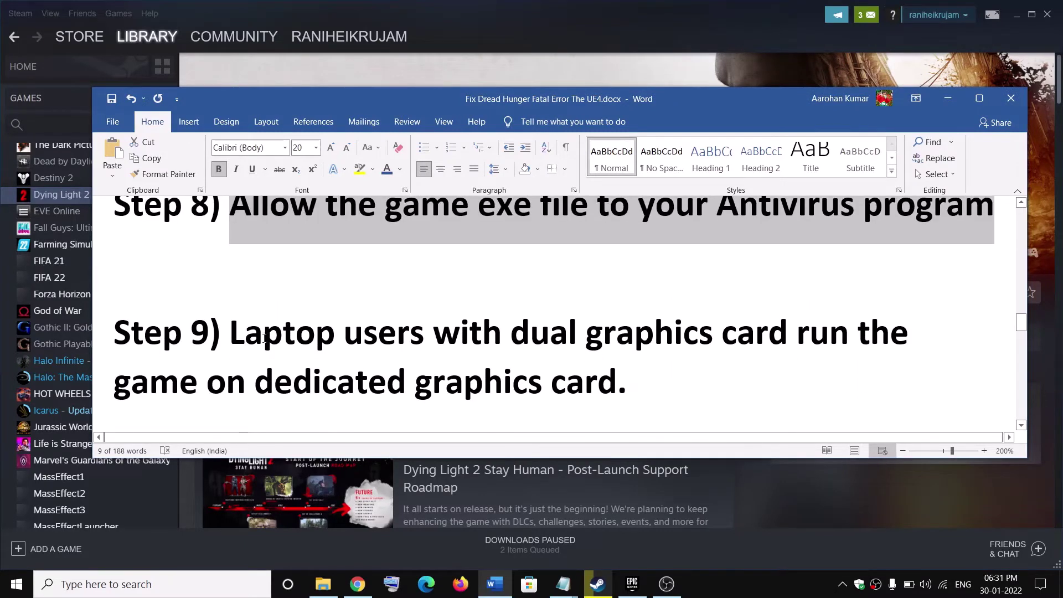
drag(230, 334, 796, 335)
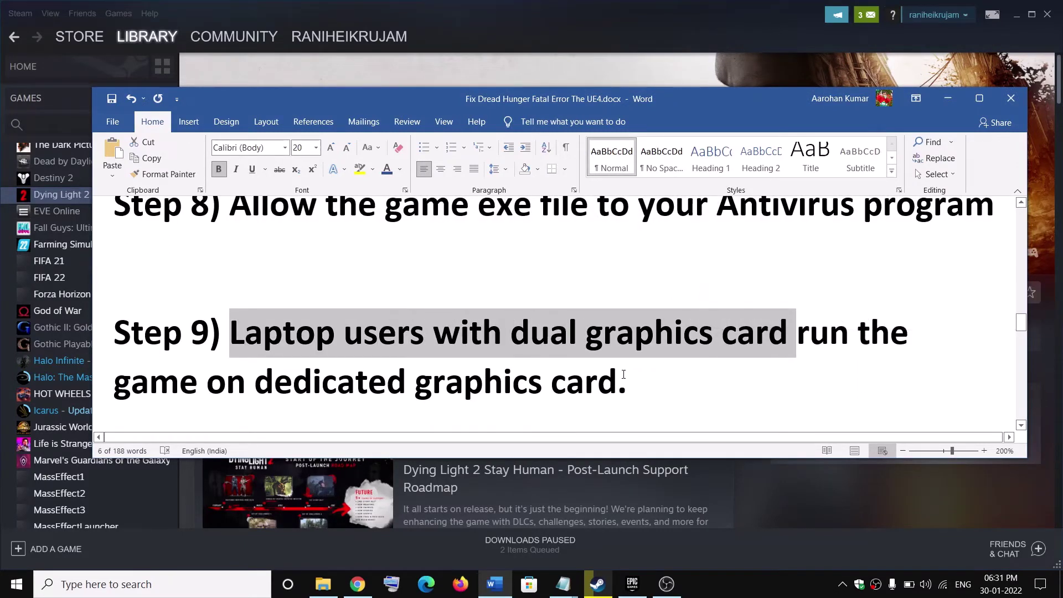
drag(169, 382, 357, 389)
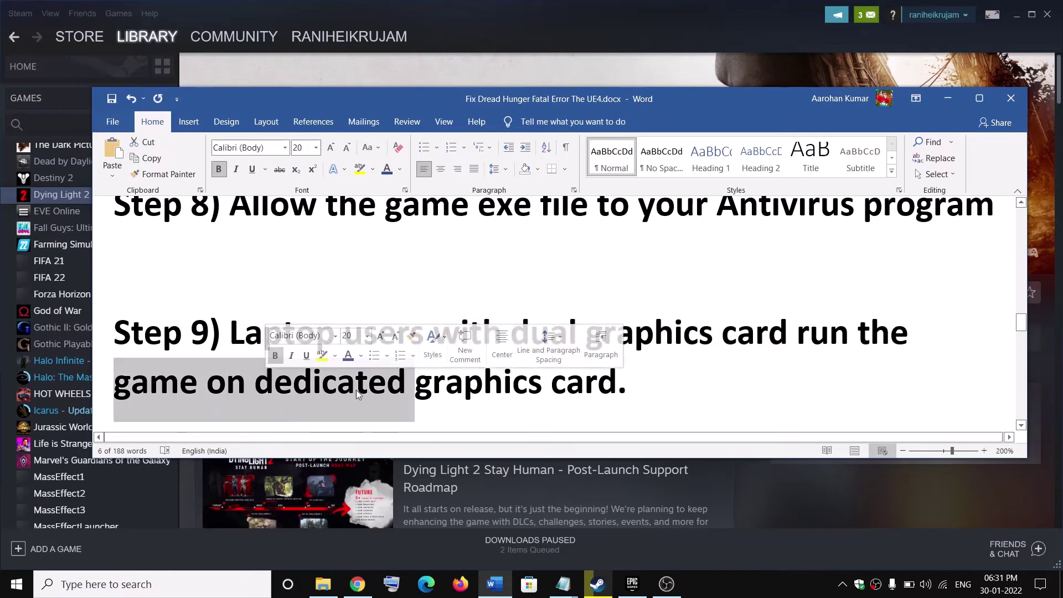
click(513, 382)
Search 'graphics settings' and add R6-Extraction.exe from folder 5271 to the graphics preference list
drag(266, 383, 656, 384)
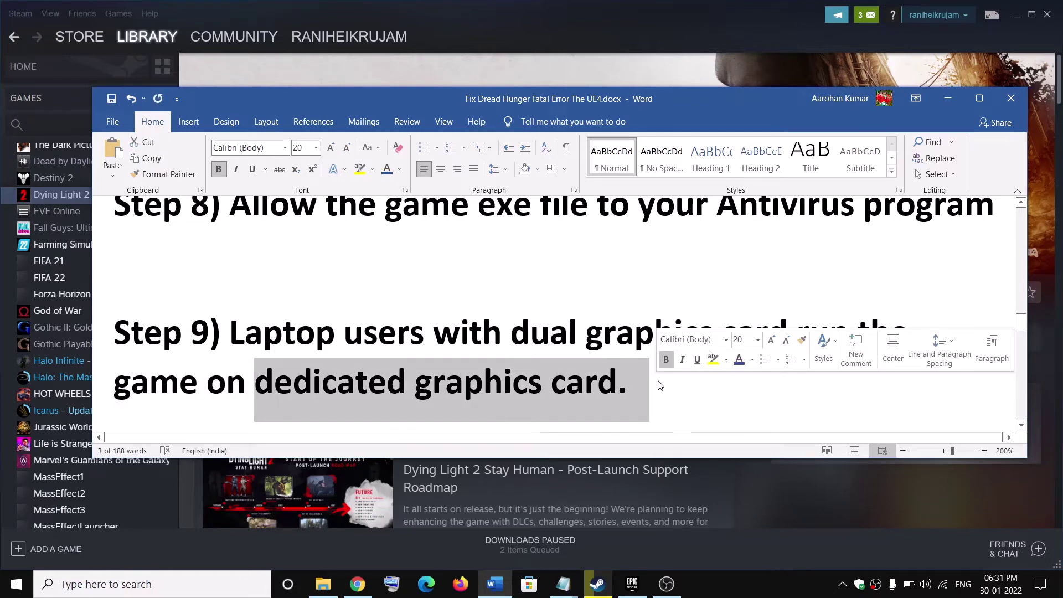
click(150, 584)
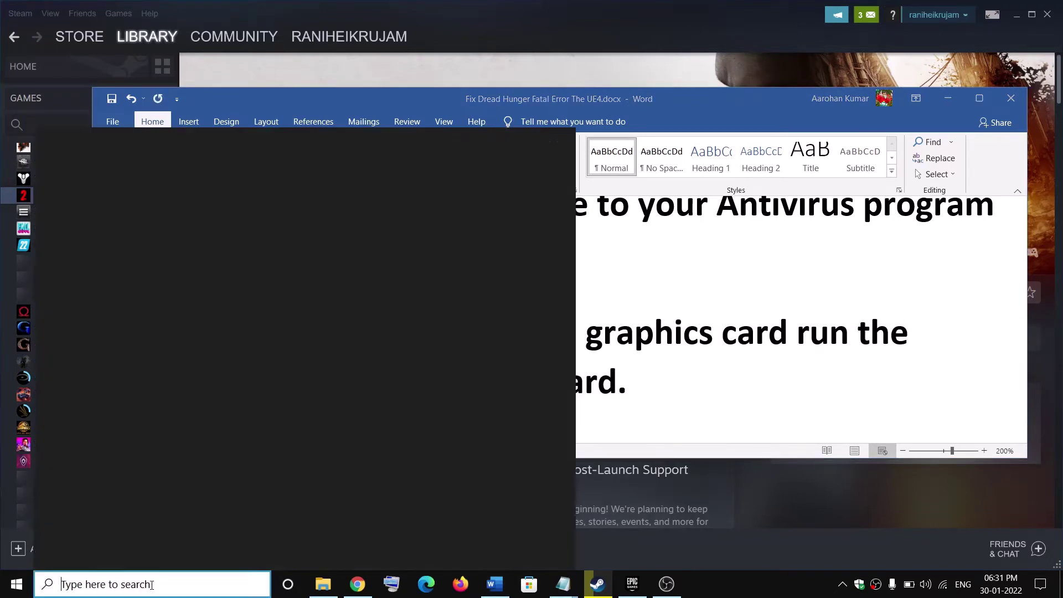
text(gr)
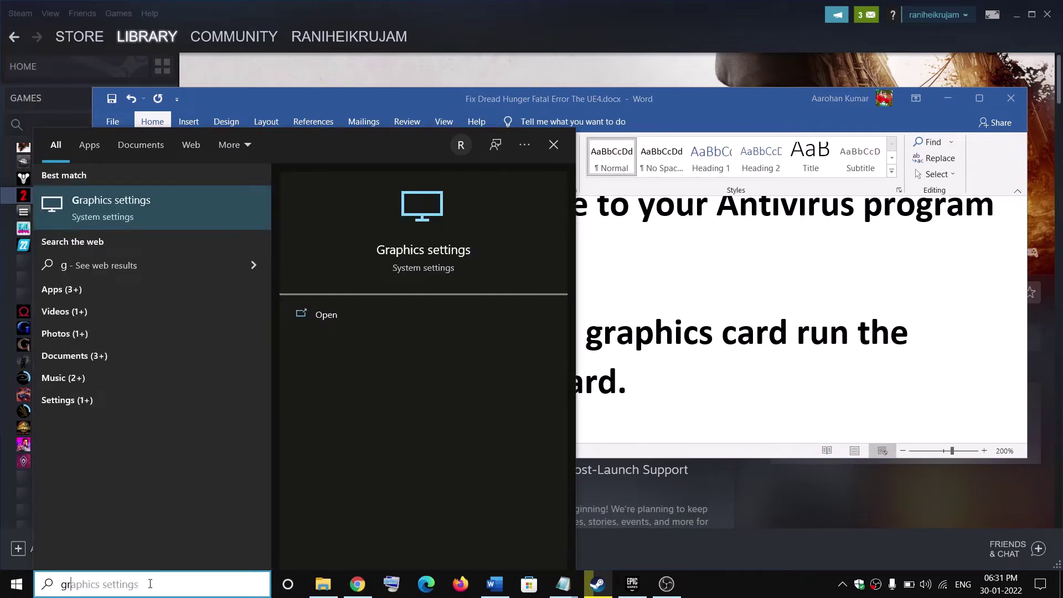
text(a)
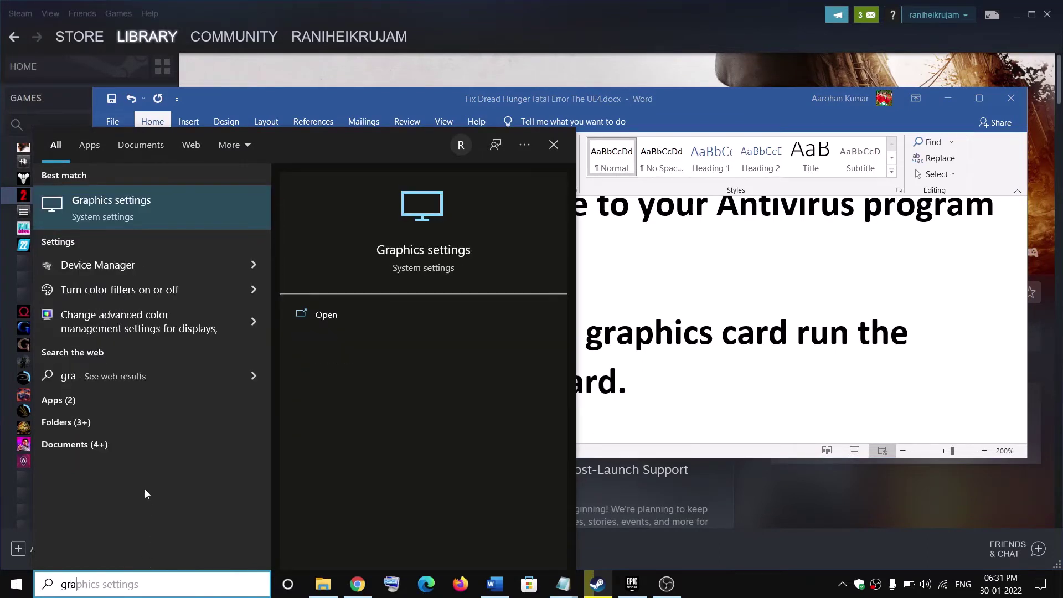
text(phics settings)
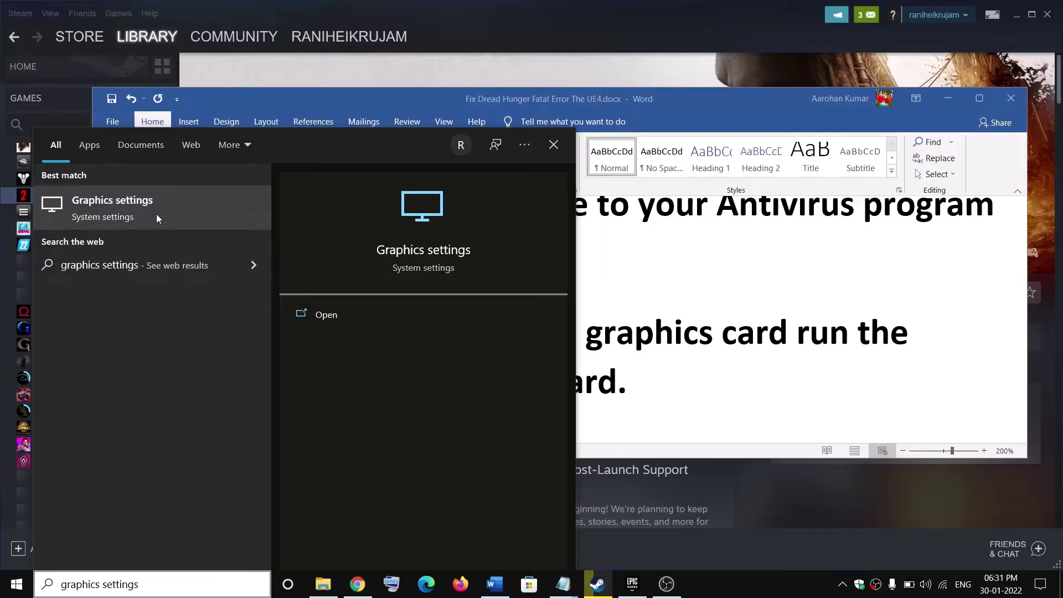
click(130, 207)
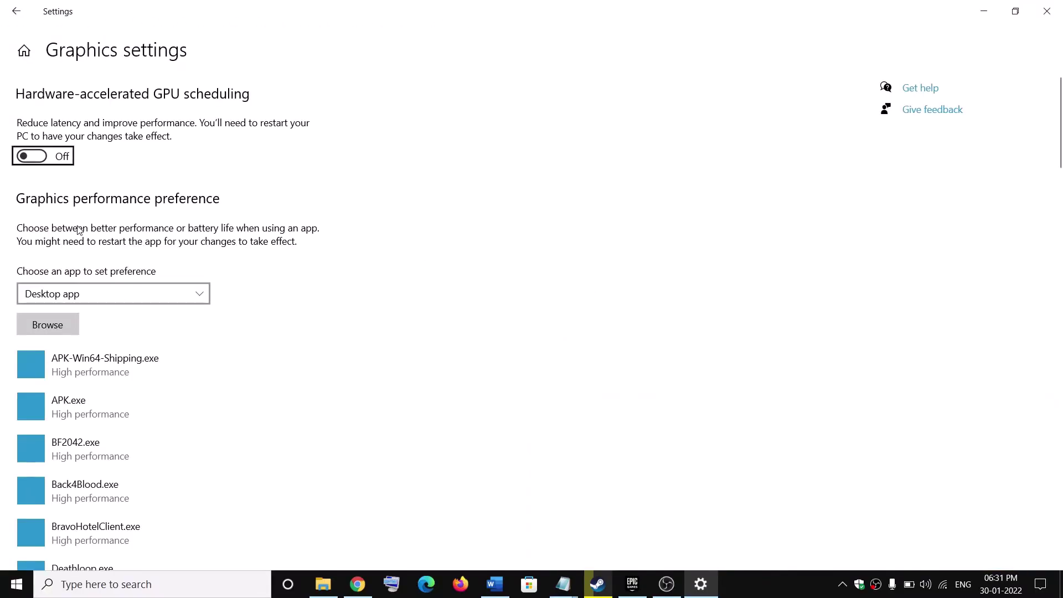
click(35, 327)
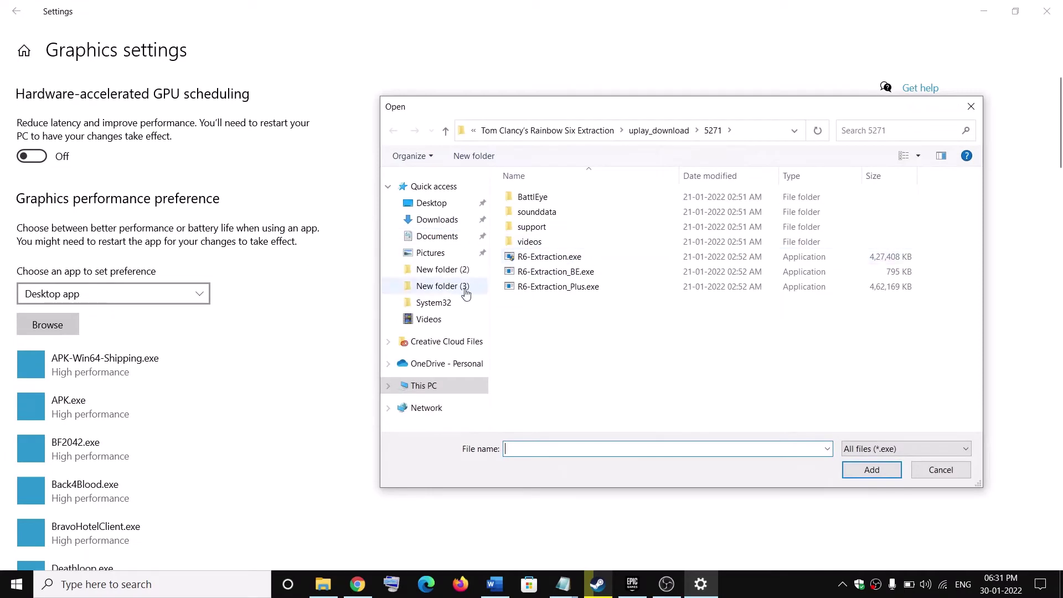
click(447, 131)
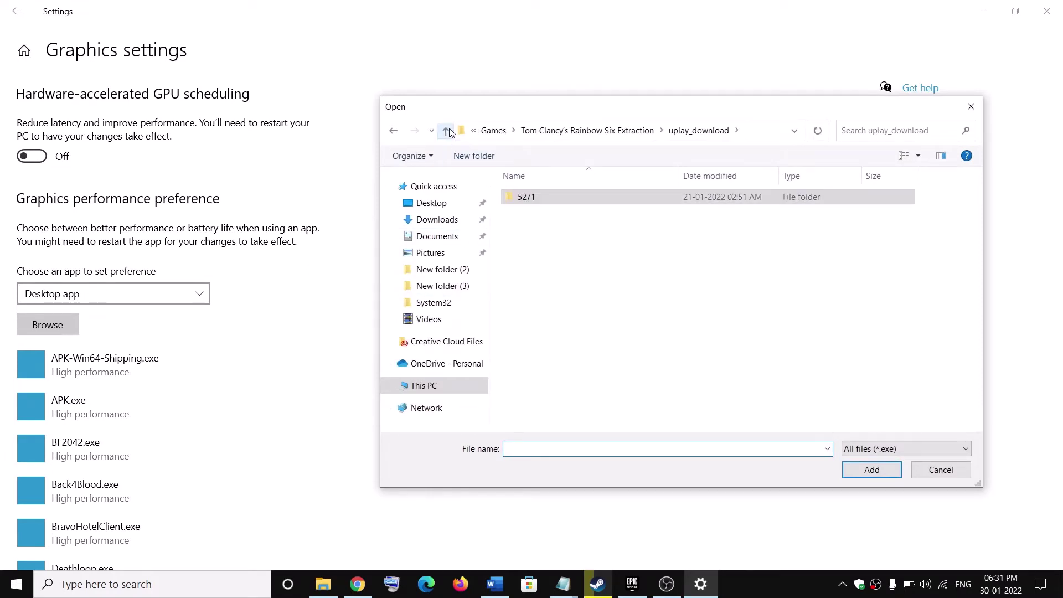
double_click(557, 195)
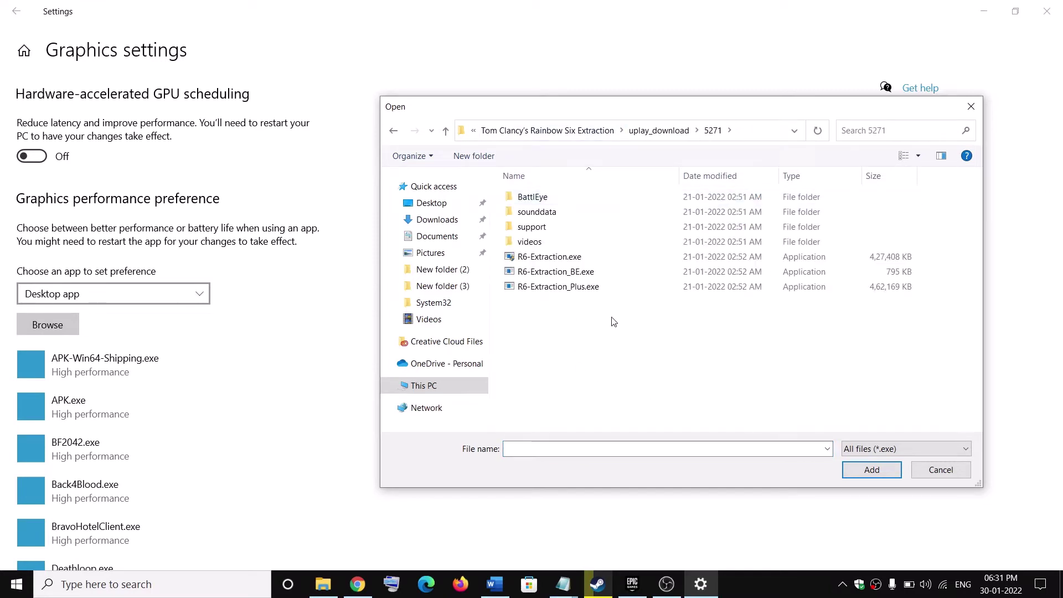
click(553, 257)
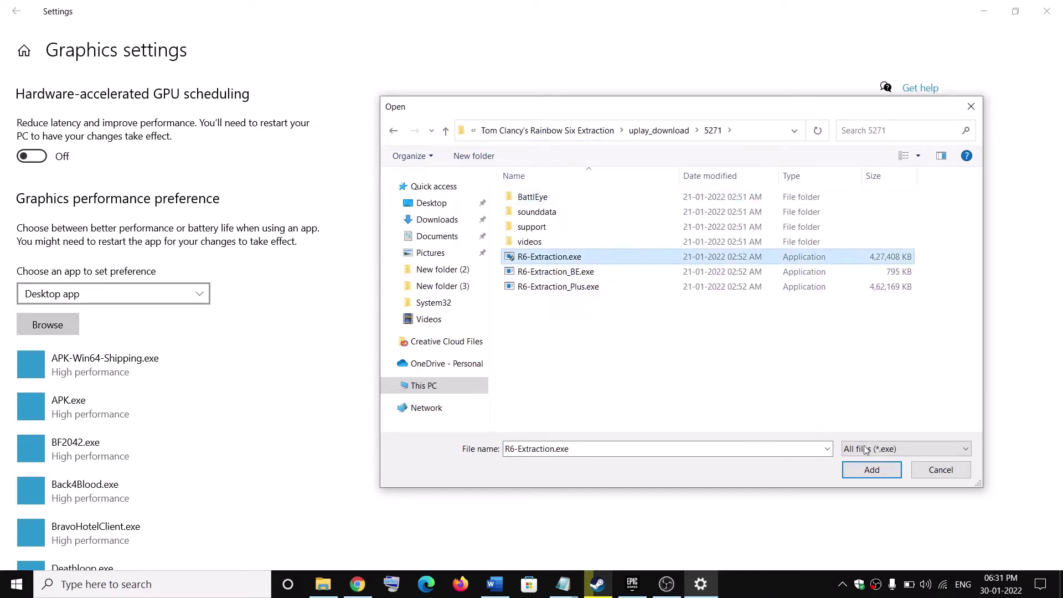
click(871, 470)
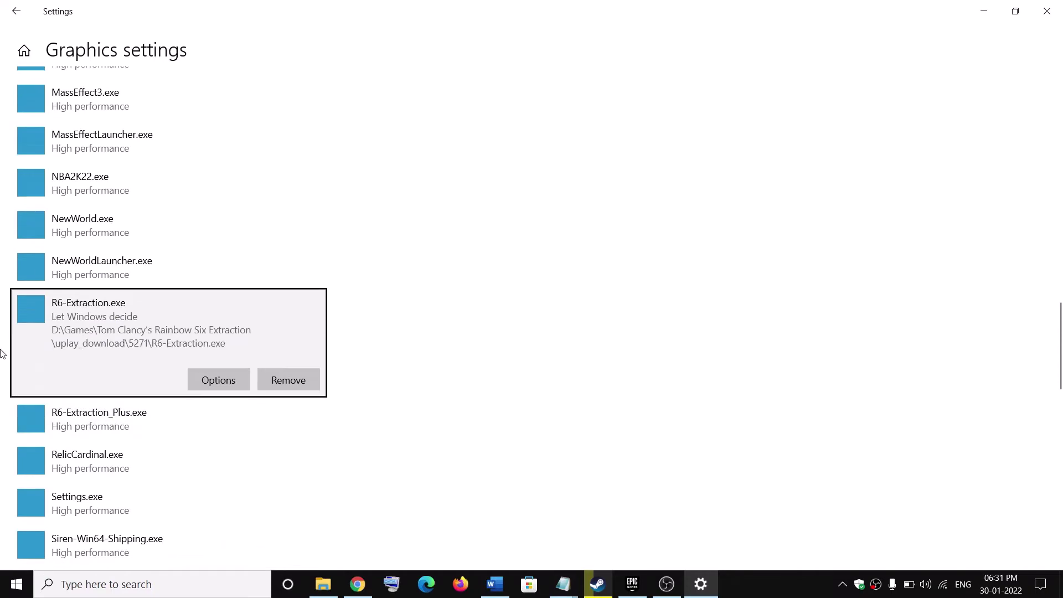
Set R6-Extraction.exe to High performance, save, and close Settings to return to Steam
click(206, 386)
click(479, 336)
click(457, 368)
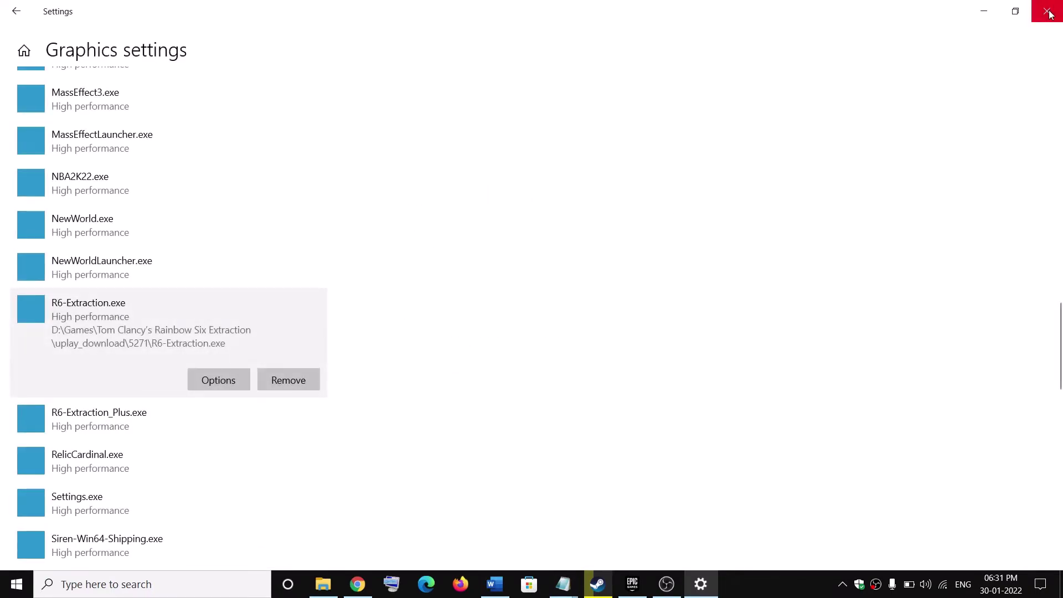
click(1048, 12)
click(608, 579)
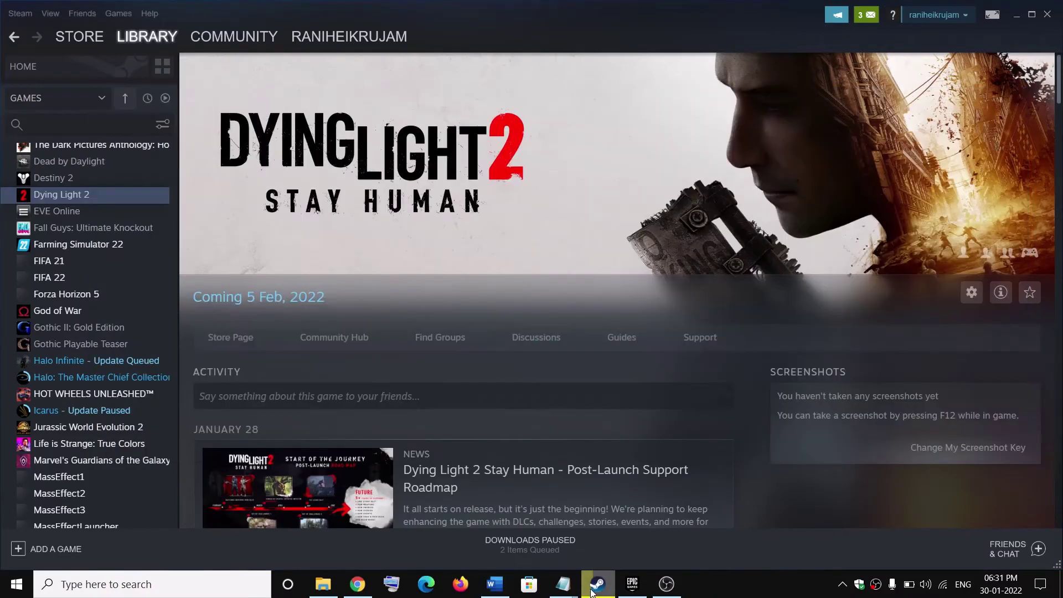
Minimise Steam and launch System Configuration by searching 'system'
click(607, 578)
scroll(434, 382, down, 3)
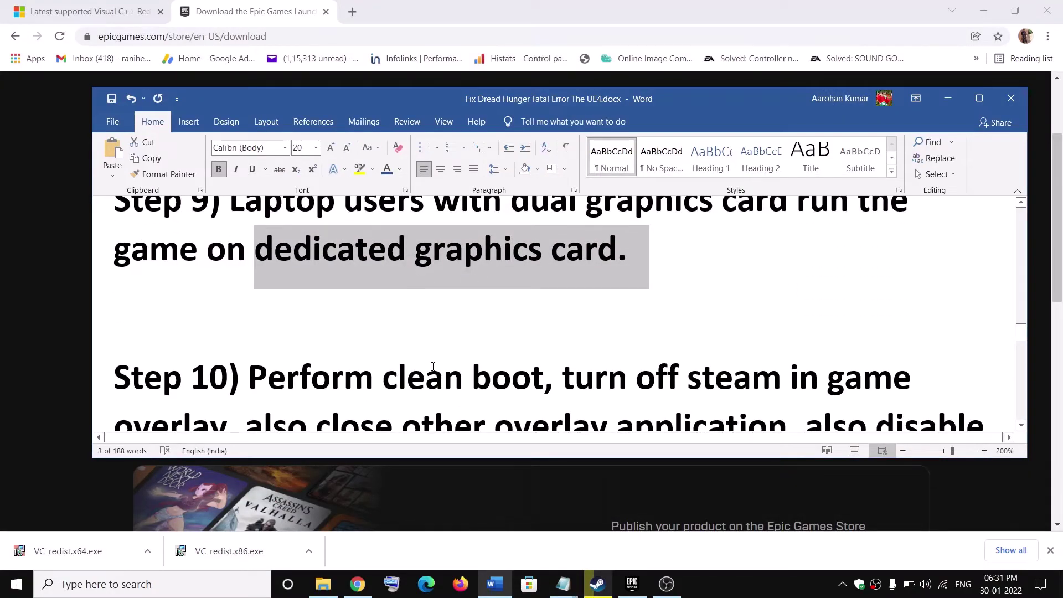
scroll(441, 352, down, 2)
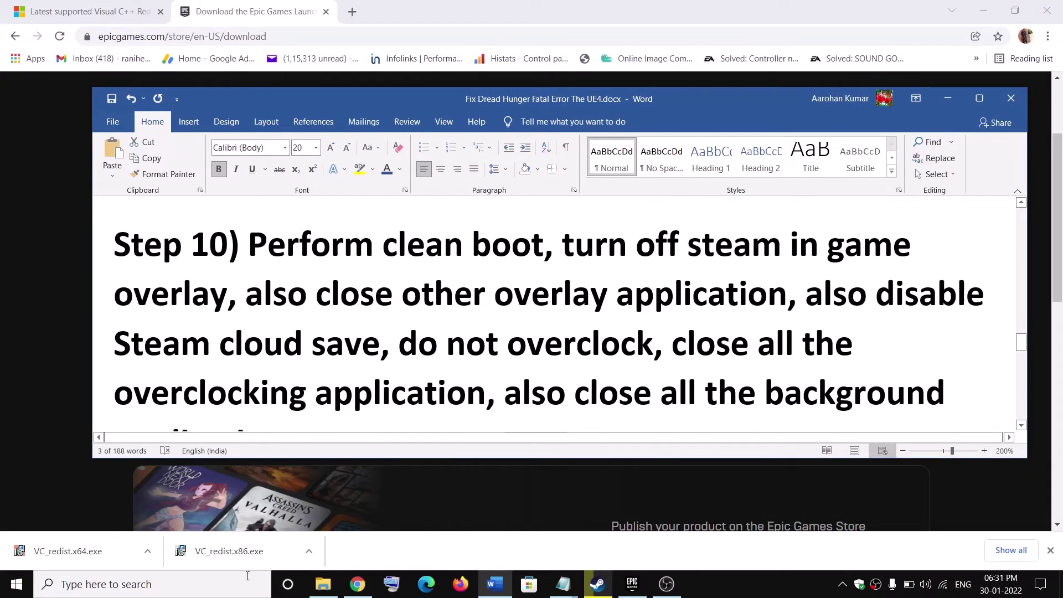
click(189, 587)
text(syst)
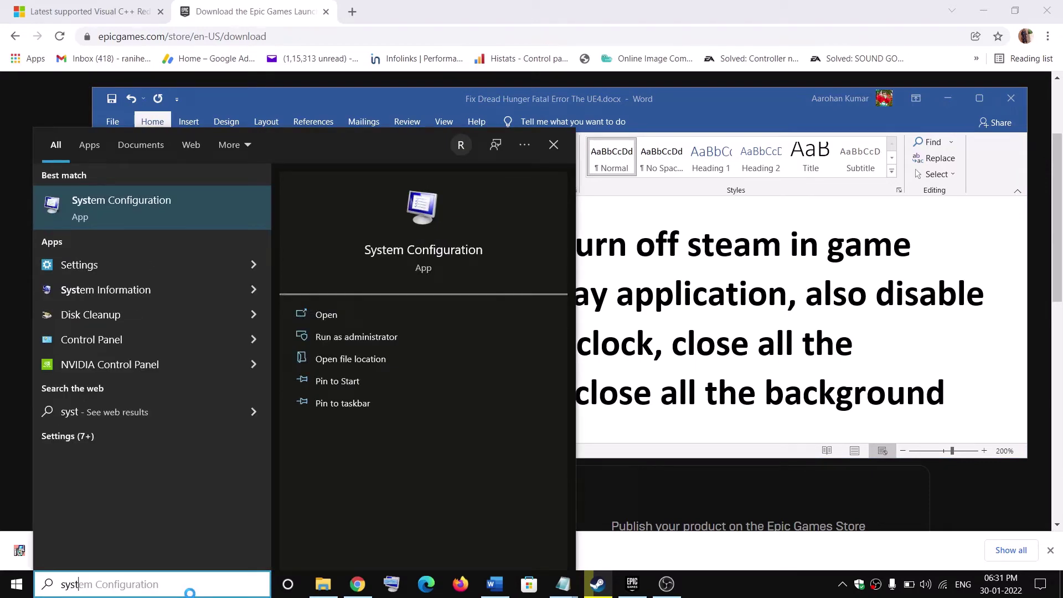
text(em)
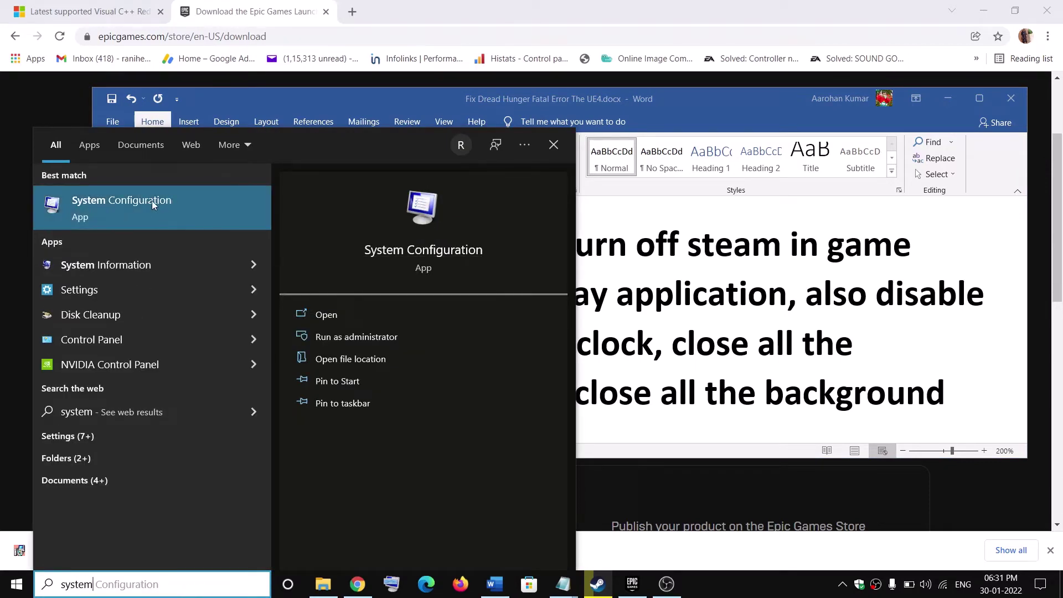
click(160, 204)
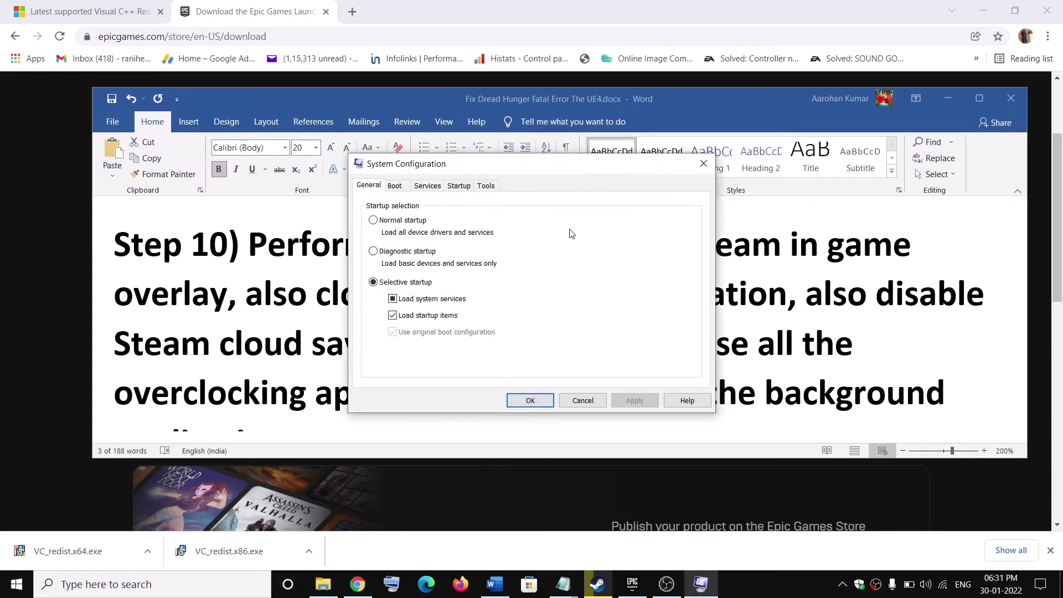
On the Services tab, hide all Microsoft services, leave the rest disabled, and confirm with OK
click(427, 186)
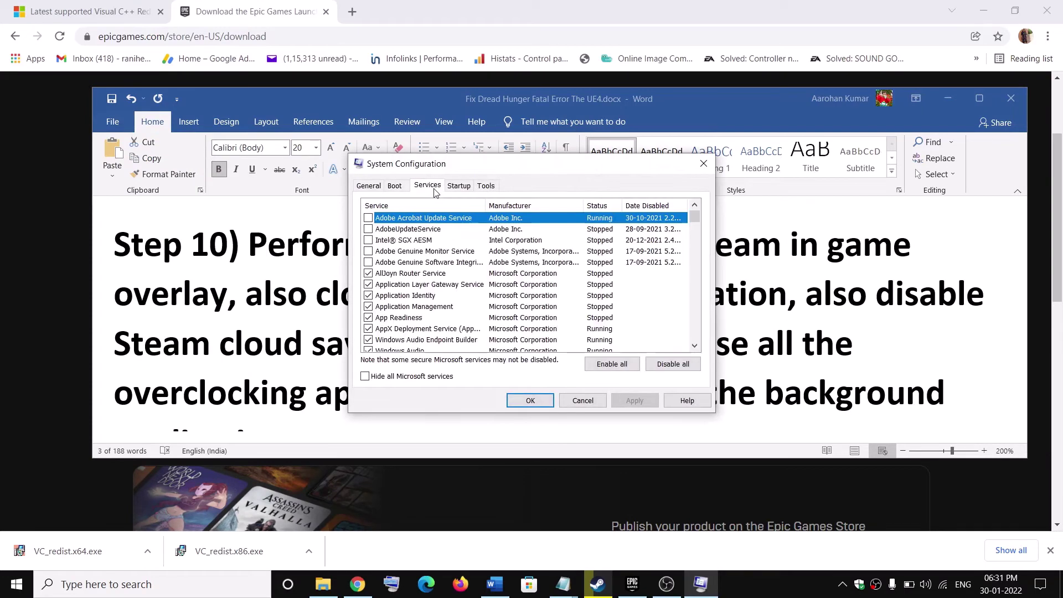
click(393, 379)
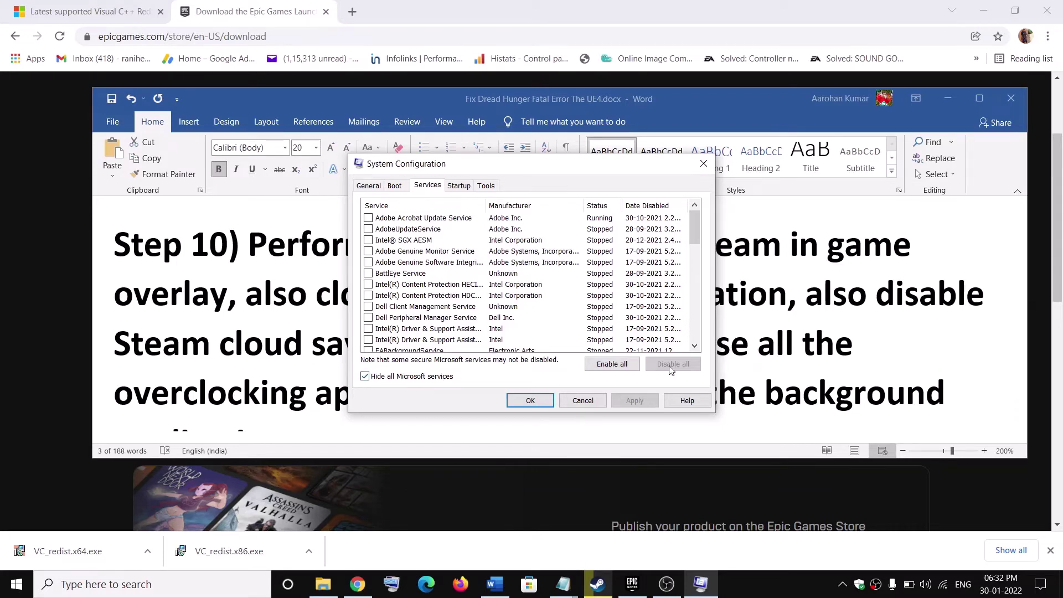
click(524, 401)
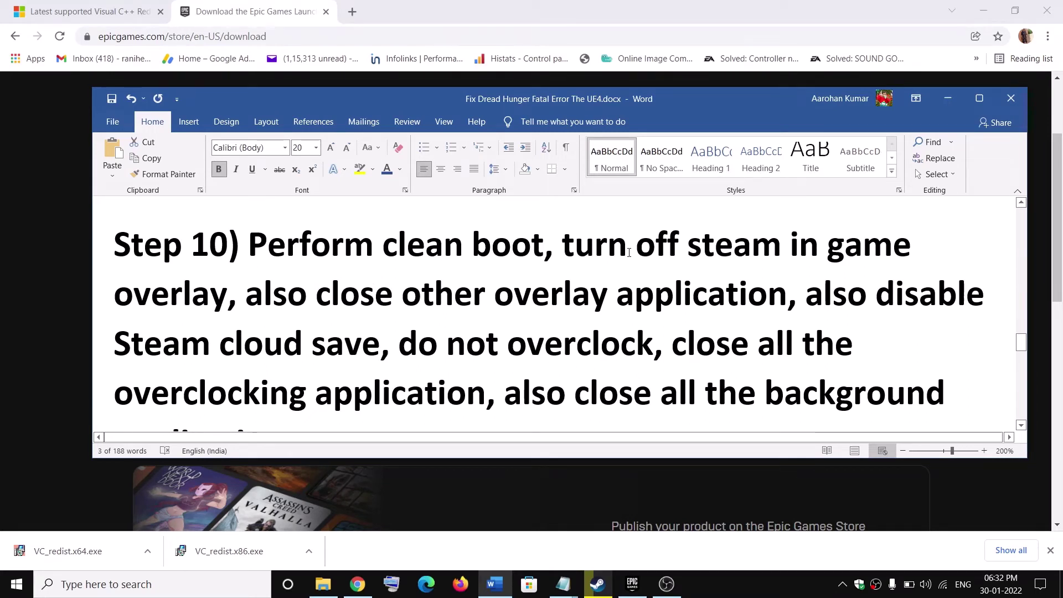
drag(637, 243, 892, 243)
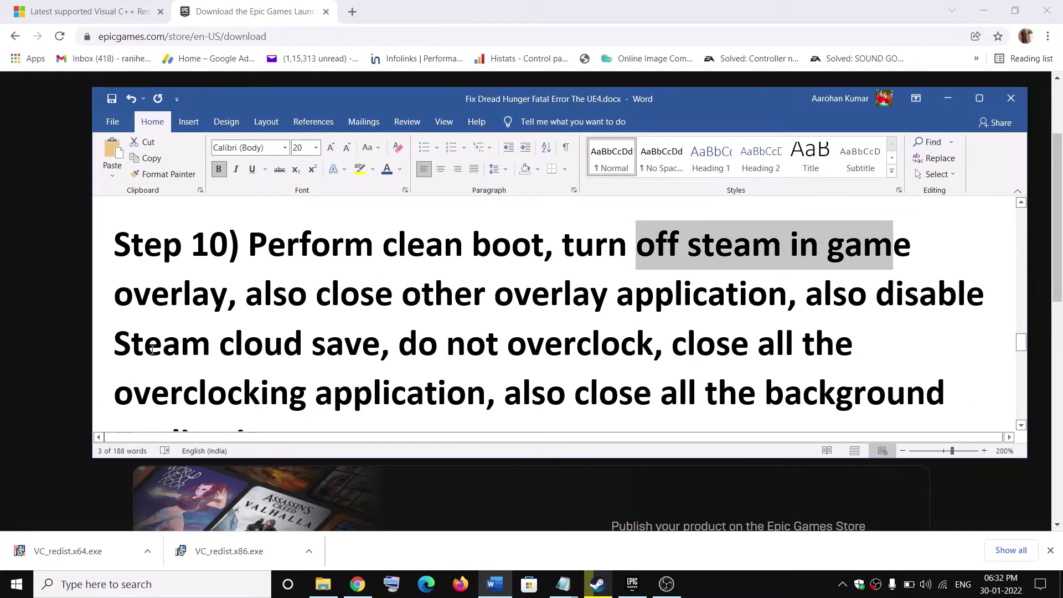
Confirm Halo Infinite's in-game Steam Overlay is off in its properties, then return to Word
click(597, 584)
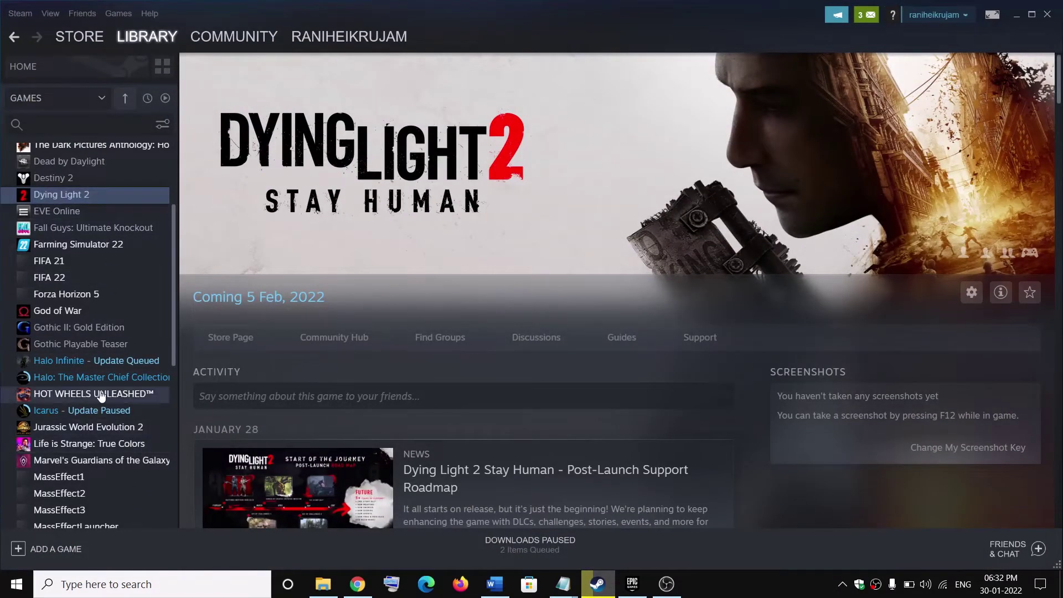
right_click(103, 361)
click(132, 449)
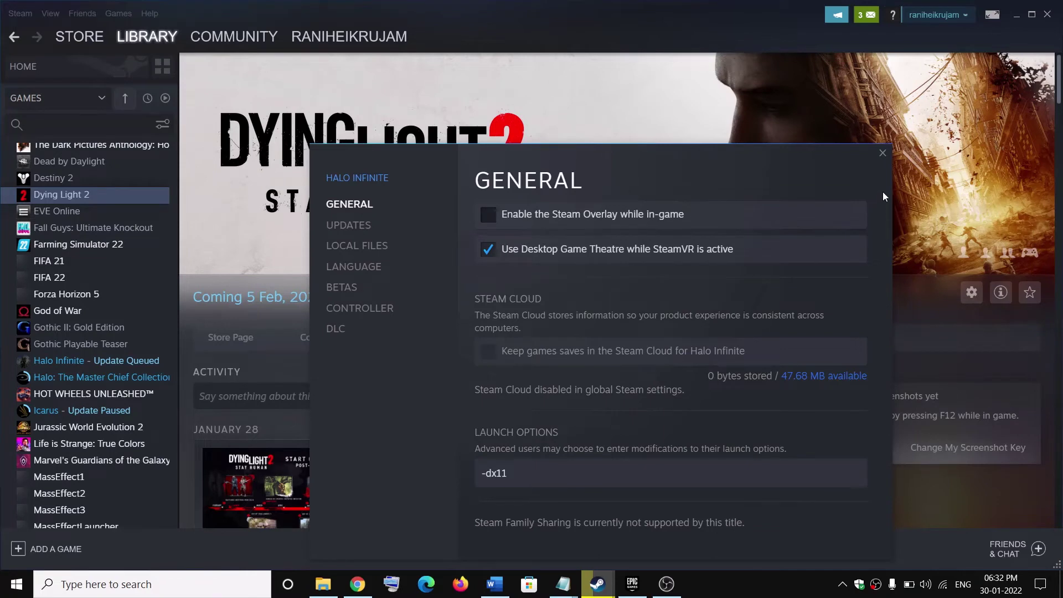
click(884, 153)
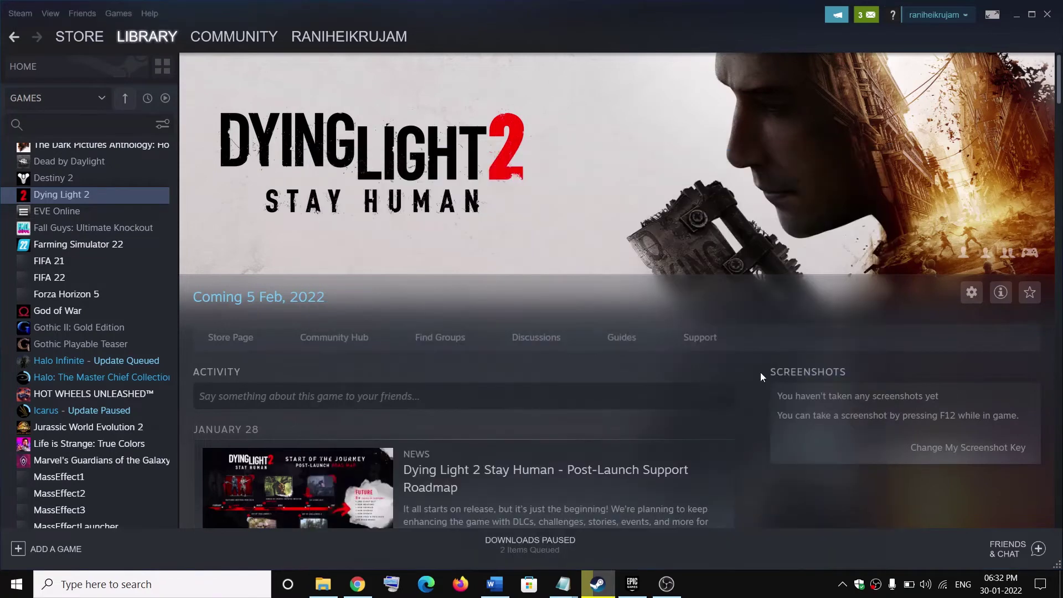
click(495, 584)
drag(365, 294, 723, 293)
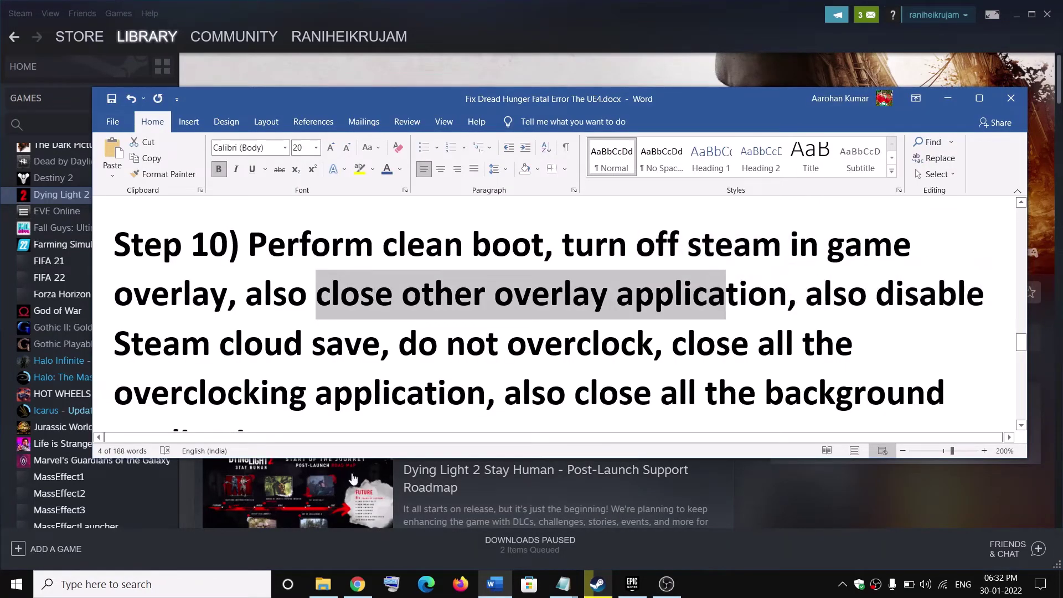
click(204, 584)
text(disc)
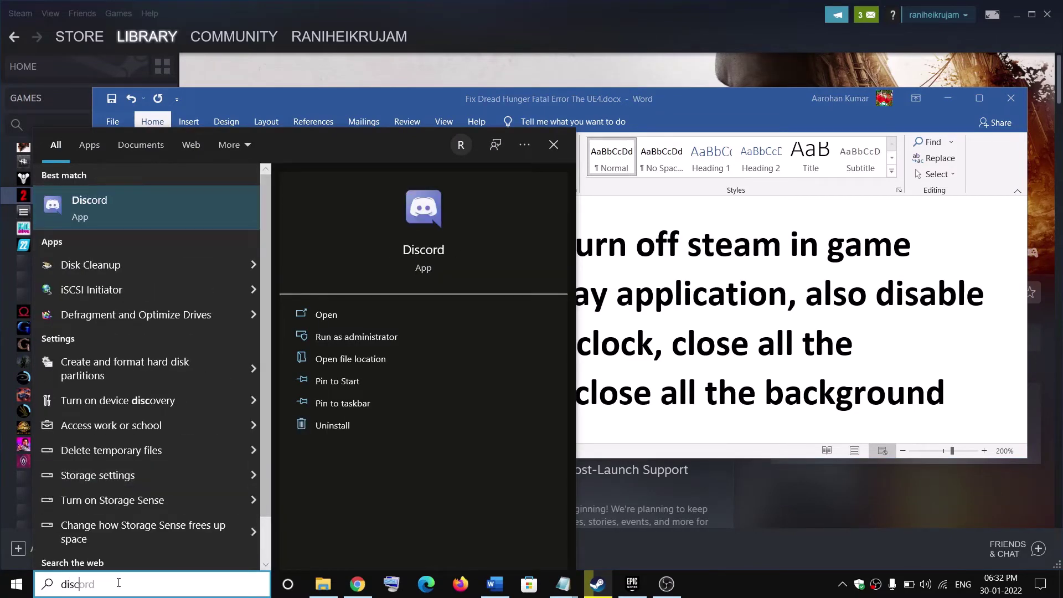
key(ctrl+a)
text(gef)
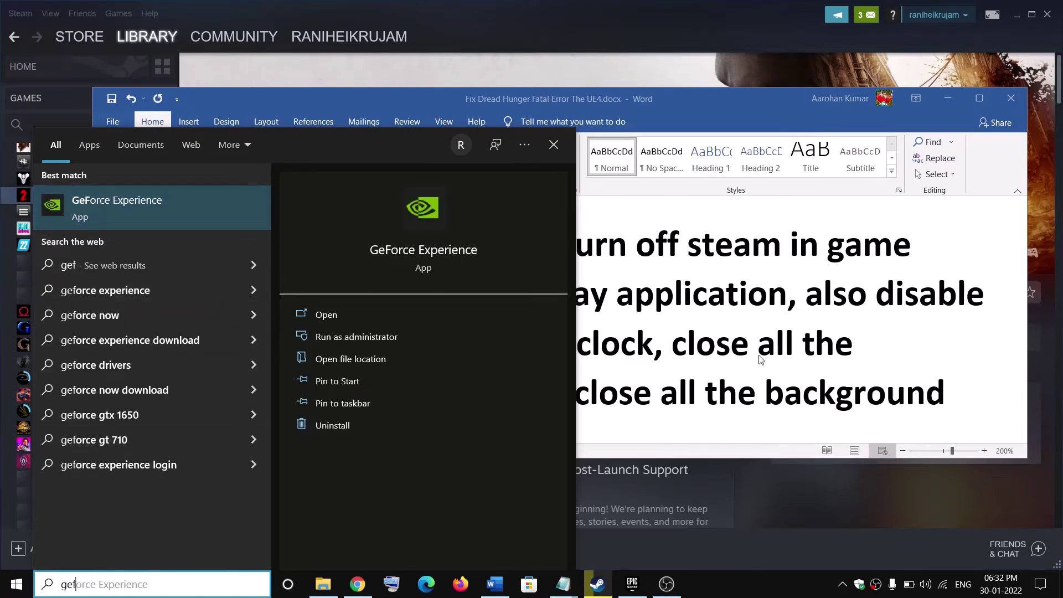
key(Escape)
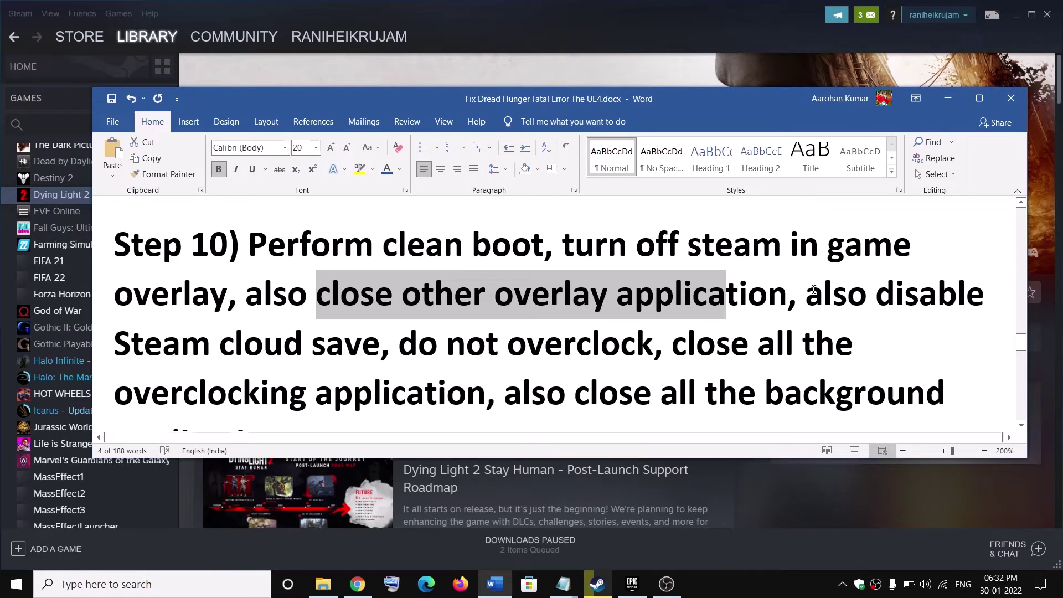
drag(806, 295, 905, 296)
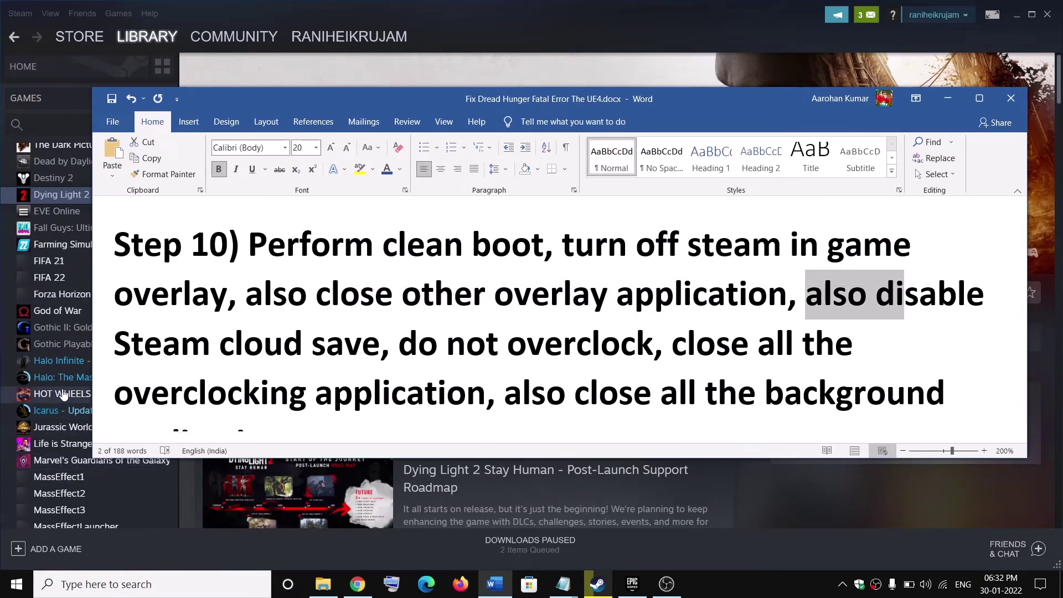
right_click(63, 361)
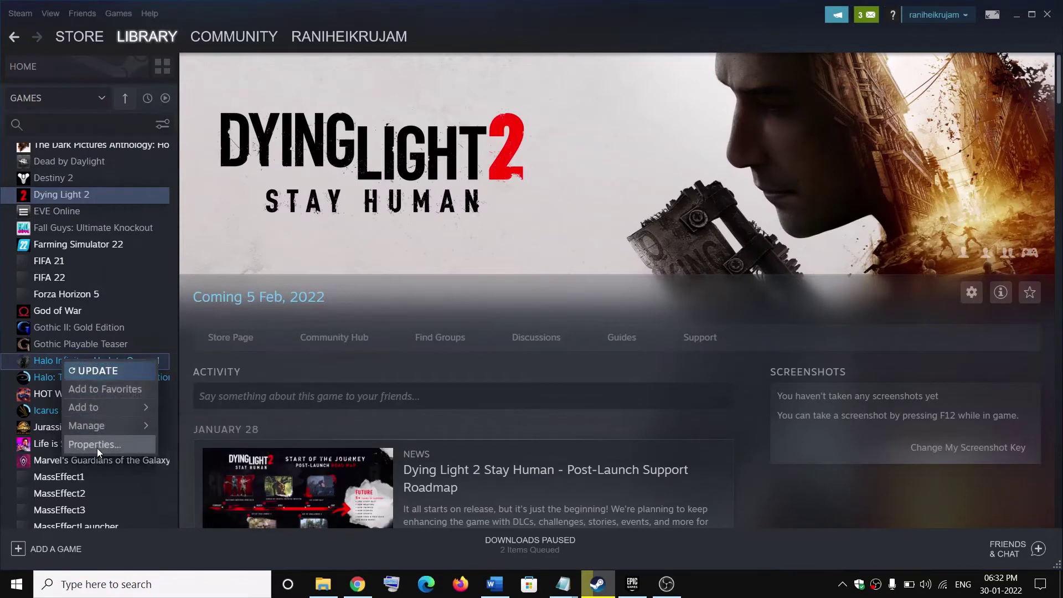
click(94, 445)
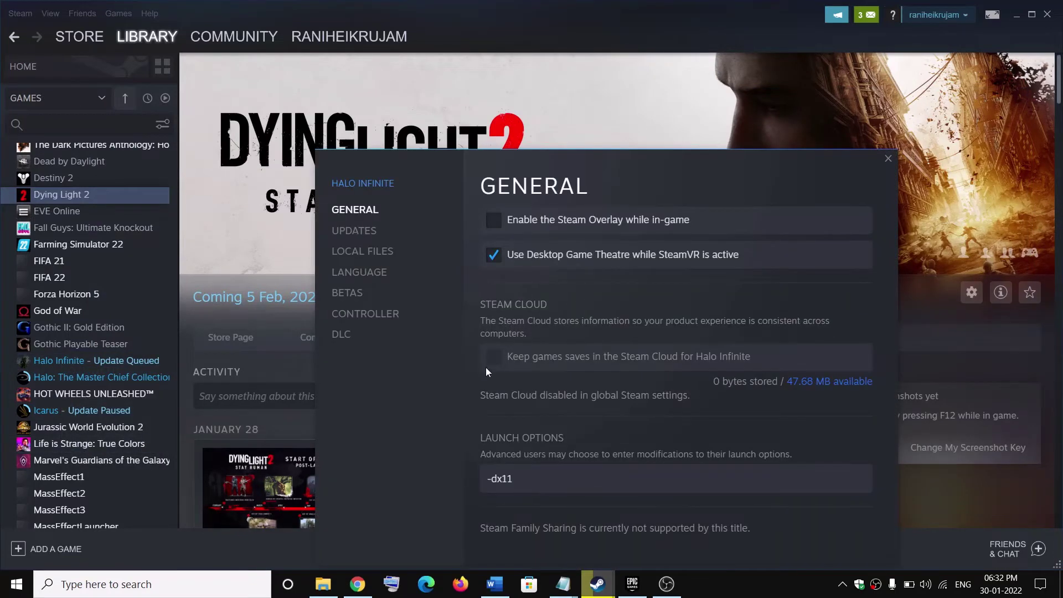
click(888, 159)
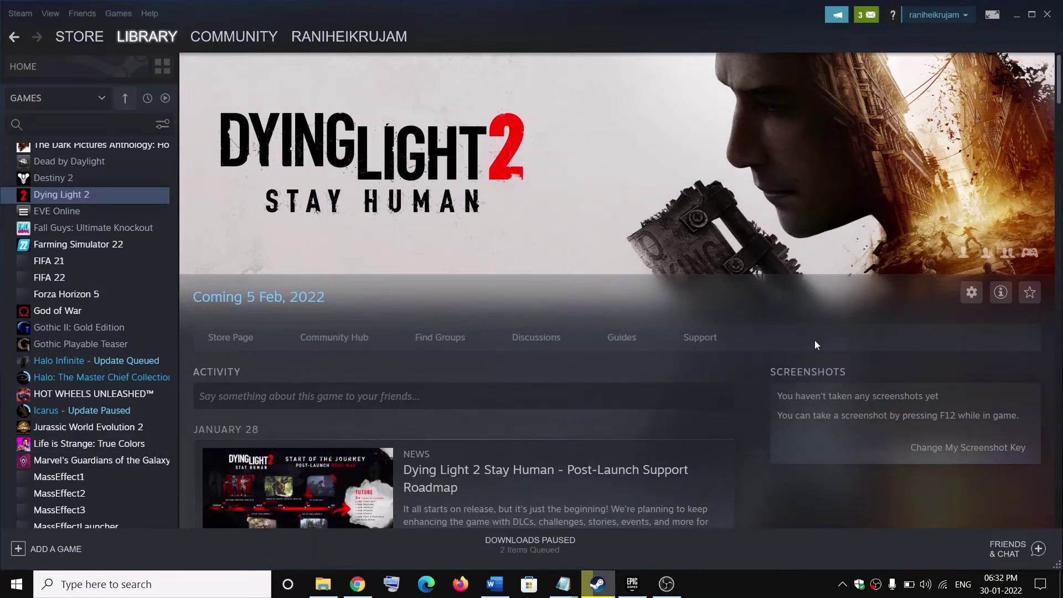
click(494, 585)
drag(423, 344, 758, 349)
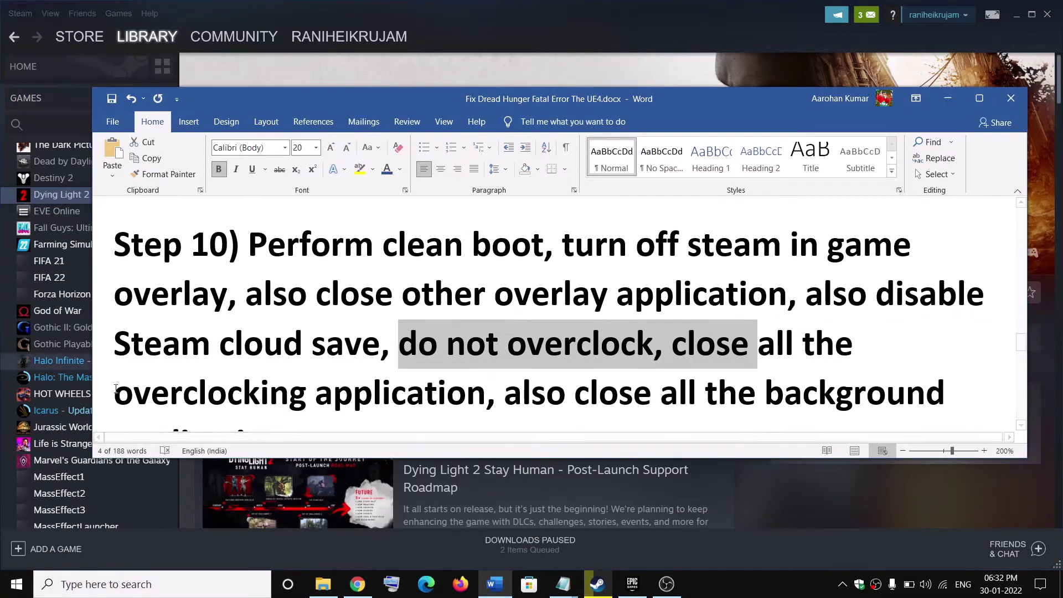
drag(112, 394, 487, 394)
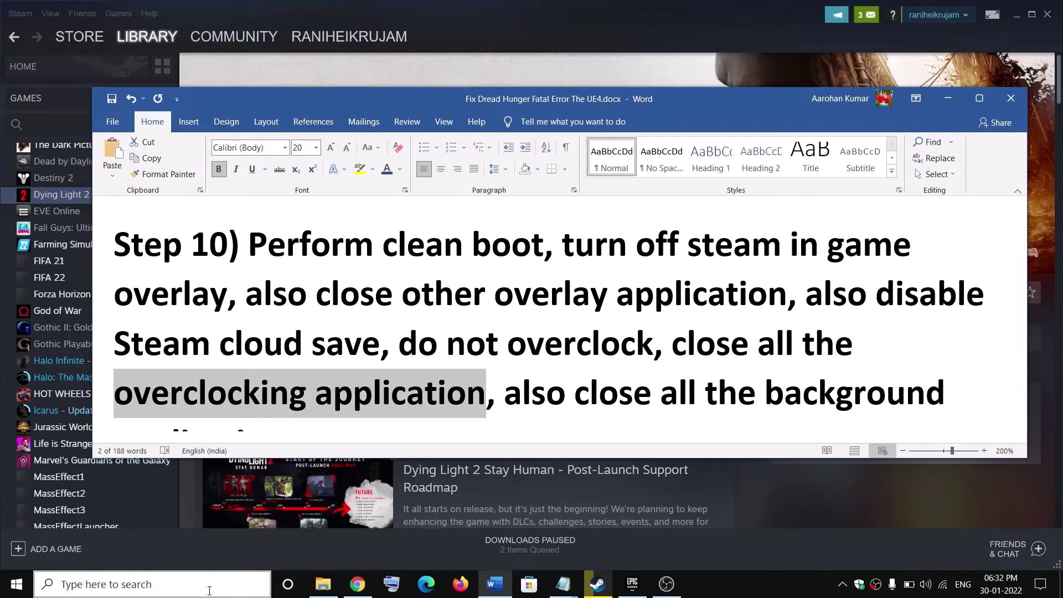
click(212, 585)
text(msi)
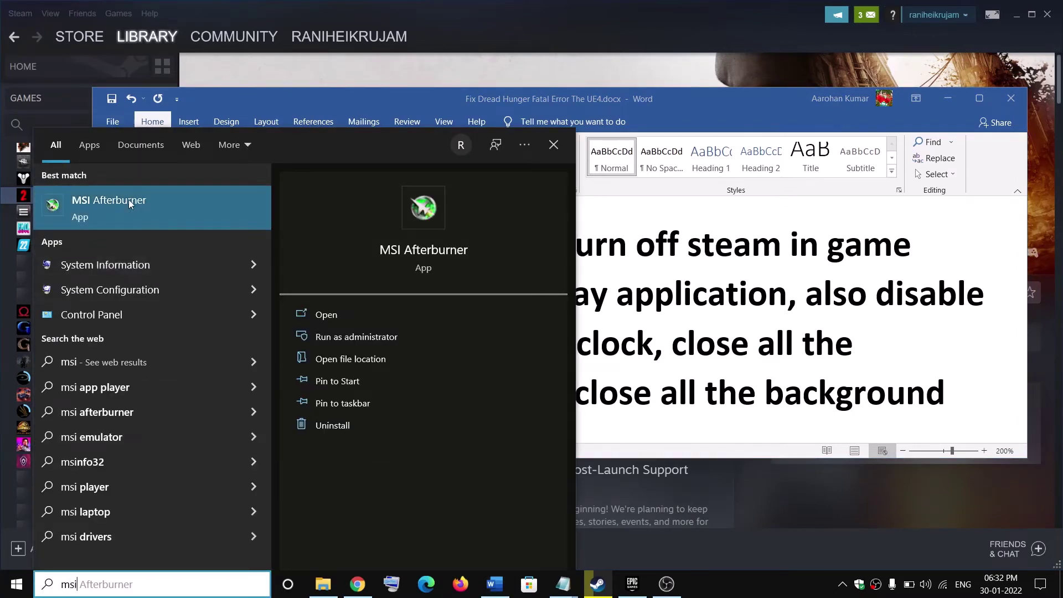
key(ctrl+a)
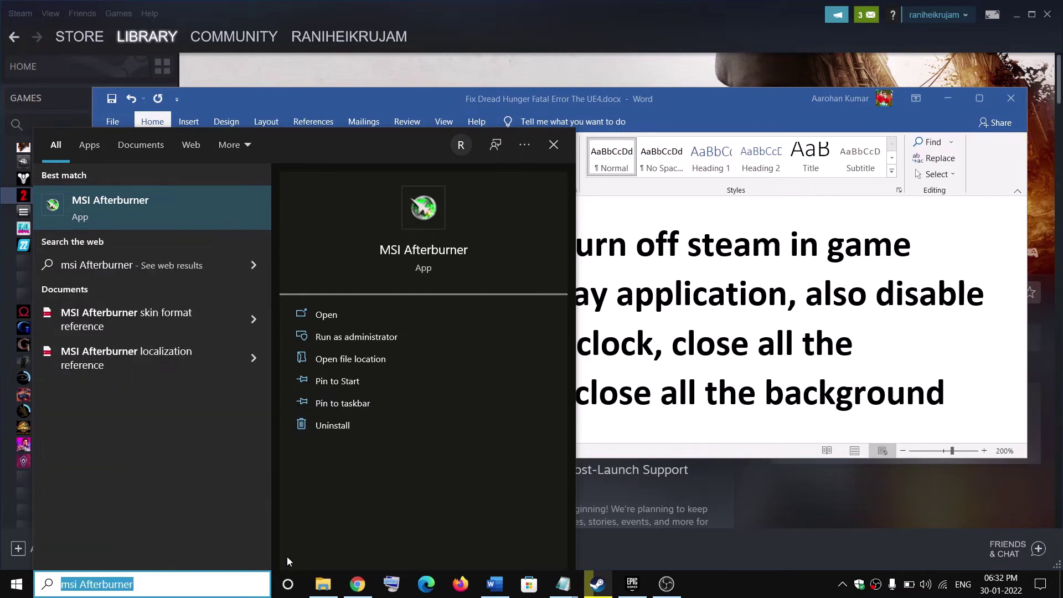
text(riv)
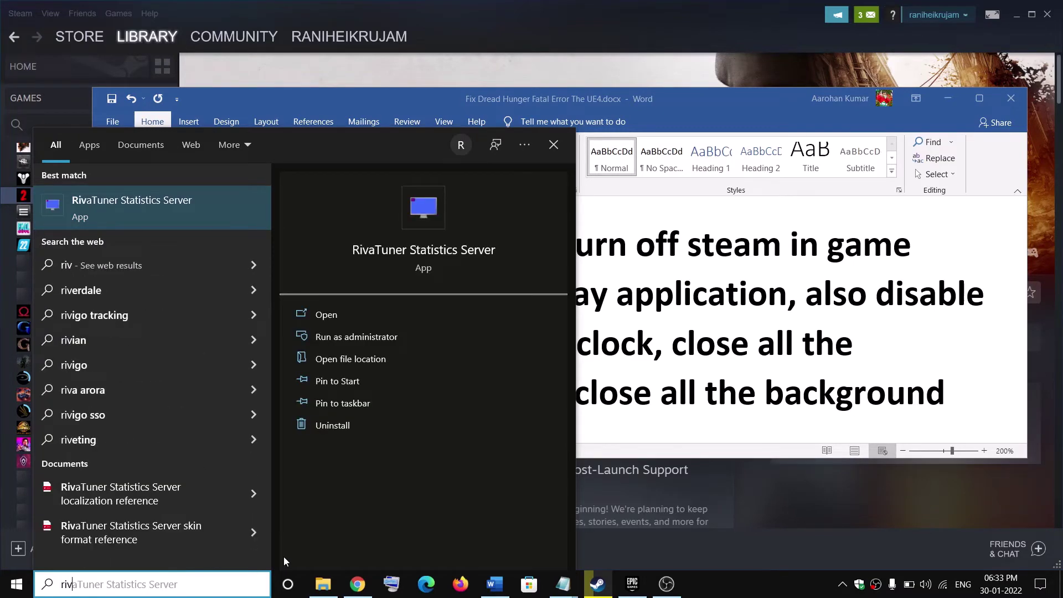
text(a)
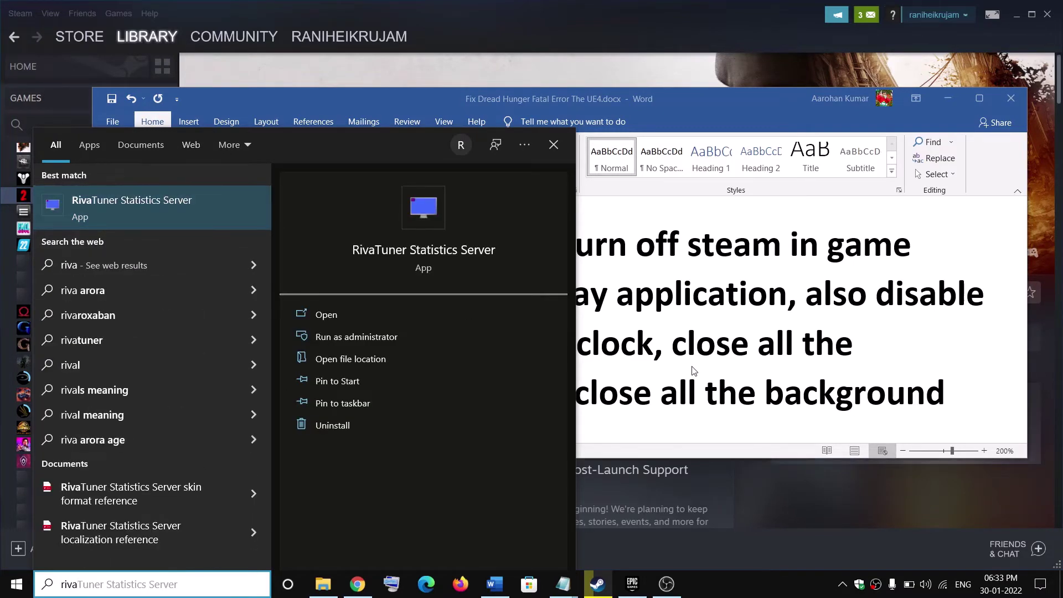
key(Escape)
drag(503, 348, 592, 347)
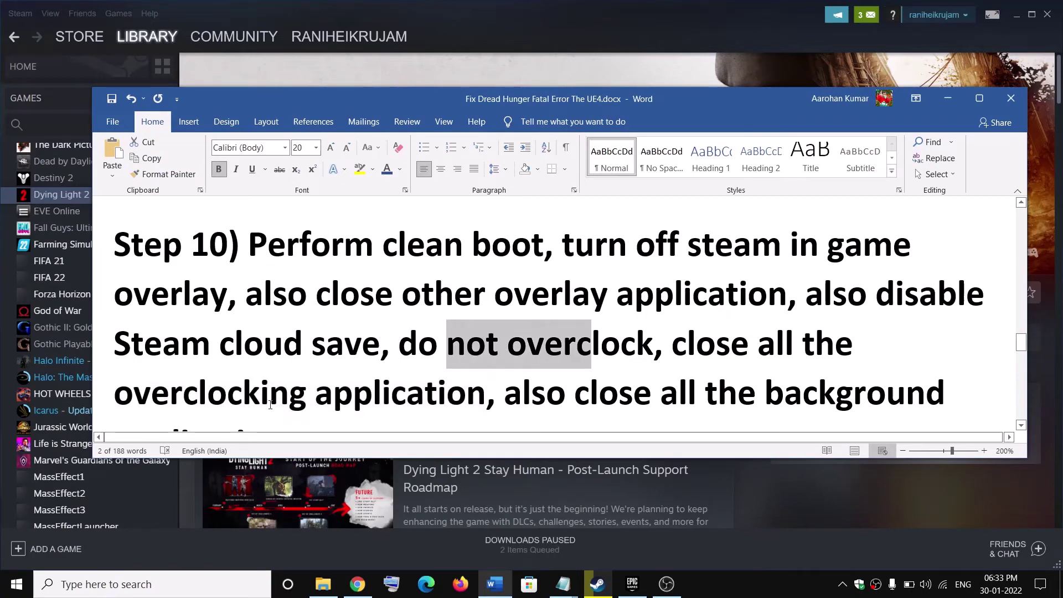
drag(115, 394, 467, 394)
scroll(570, 360, down, 1)
drag(546, 329, 385, 419)
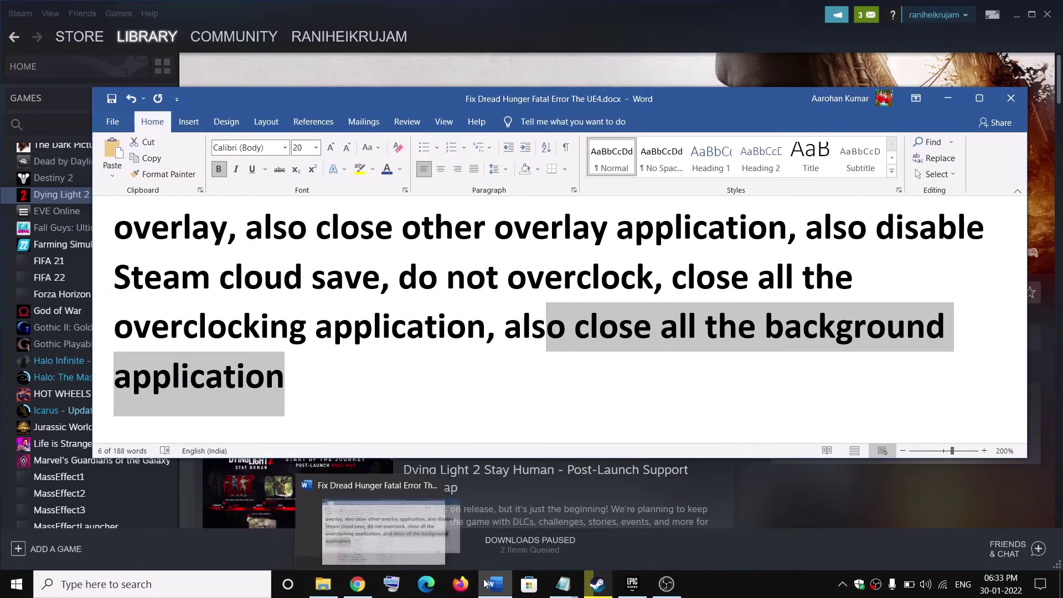
Minimize Word and view Halo Infinite's Local Files page with Verify integrity of game files
click(333, 327)
scroll(344, 356, down, 5)
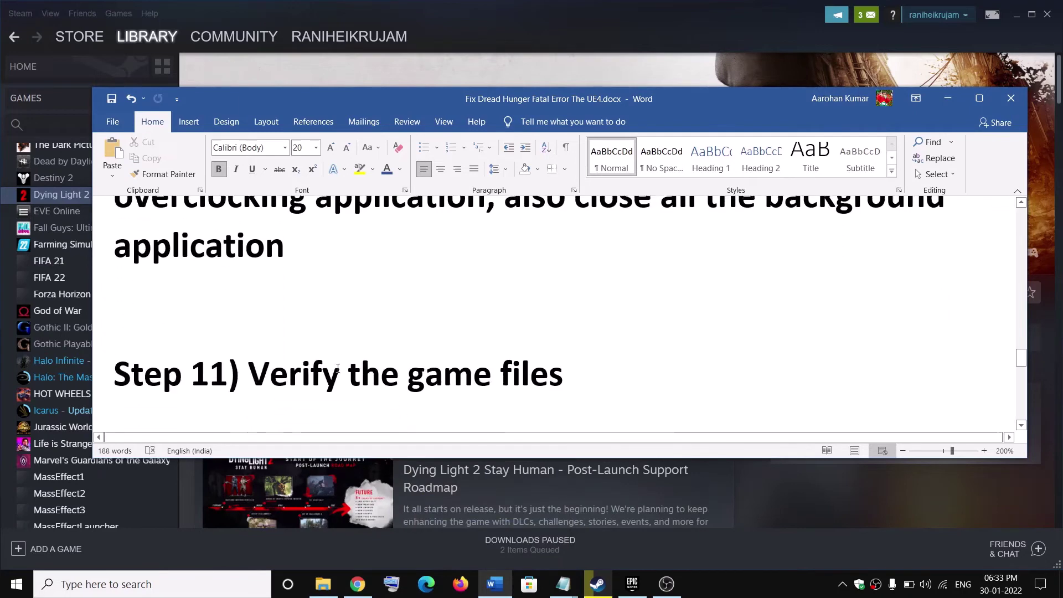
drag(249, 307, 562, 310)
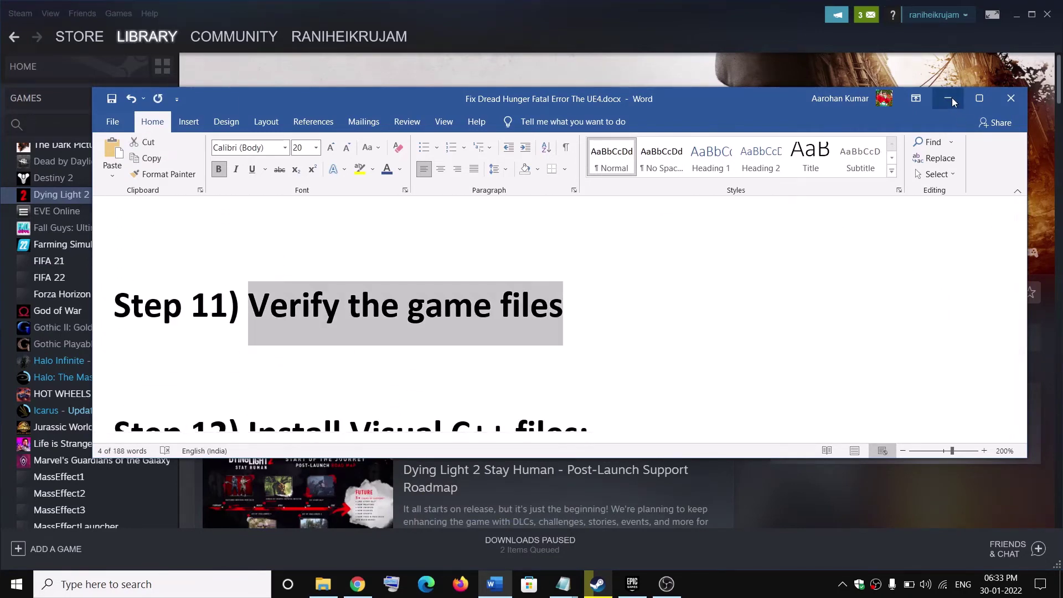
click(948, 98)
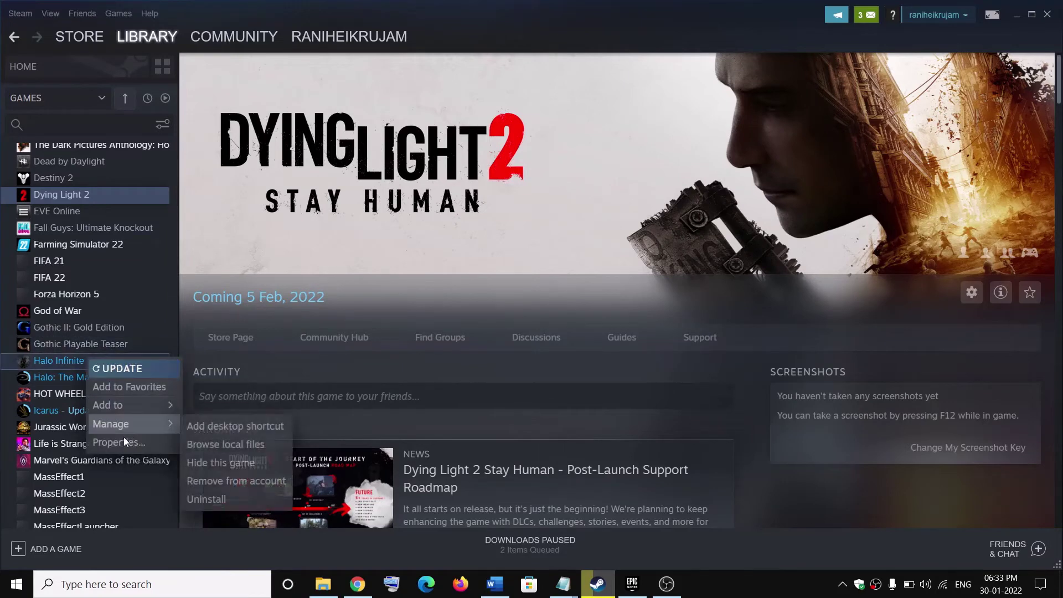
click(119, 441)
click(369, 259)
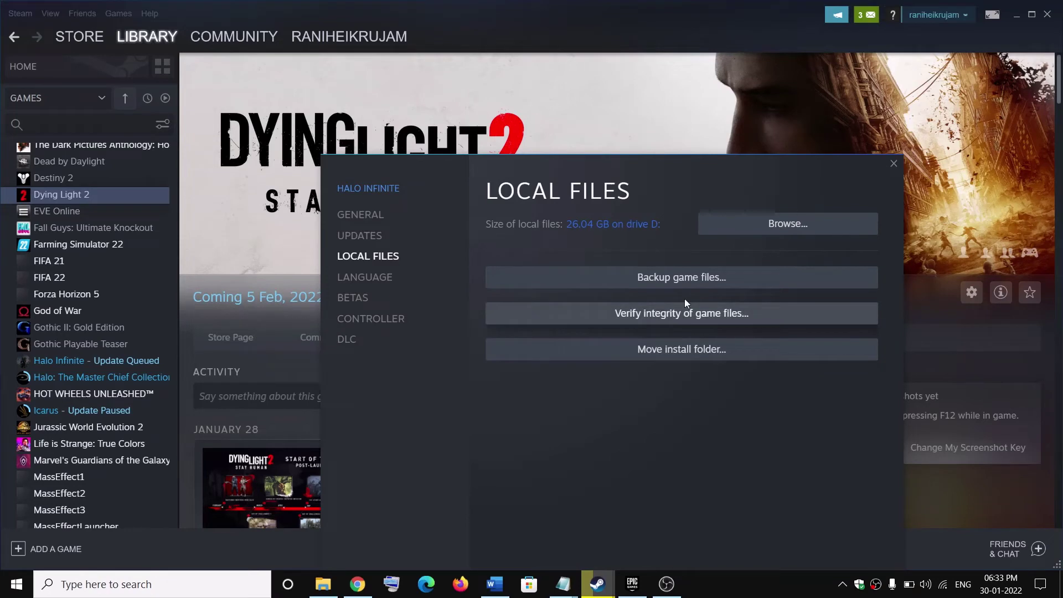
click(894, 163)
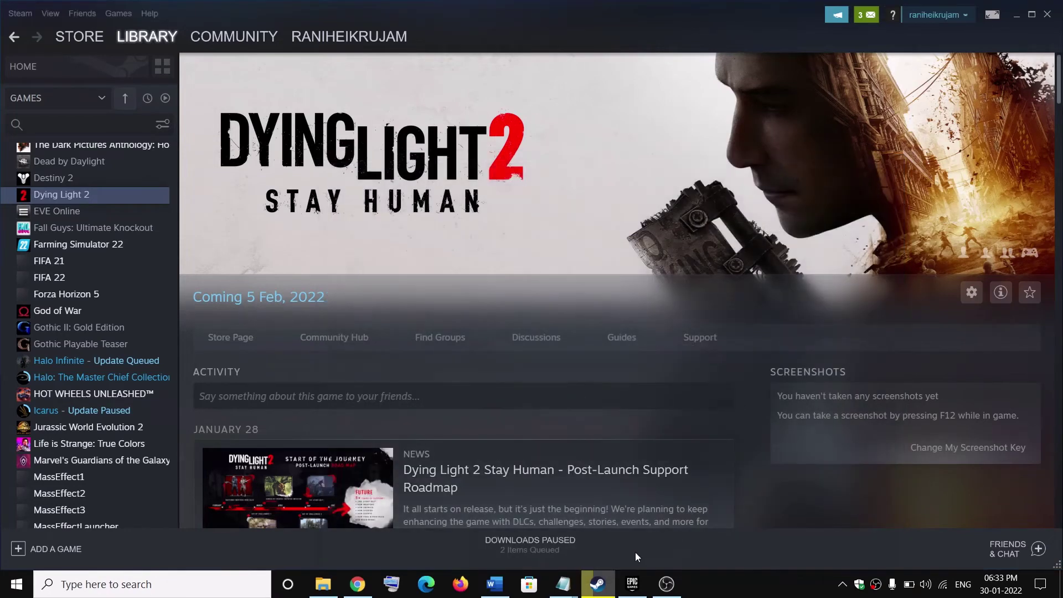
click(502, 590)
Scroll the guide to Step 12's Visual C++ download link
scroll(430, 391, down, 3)
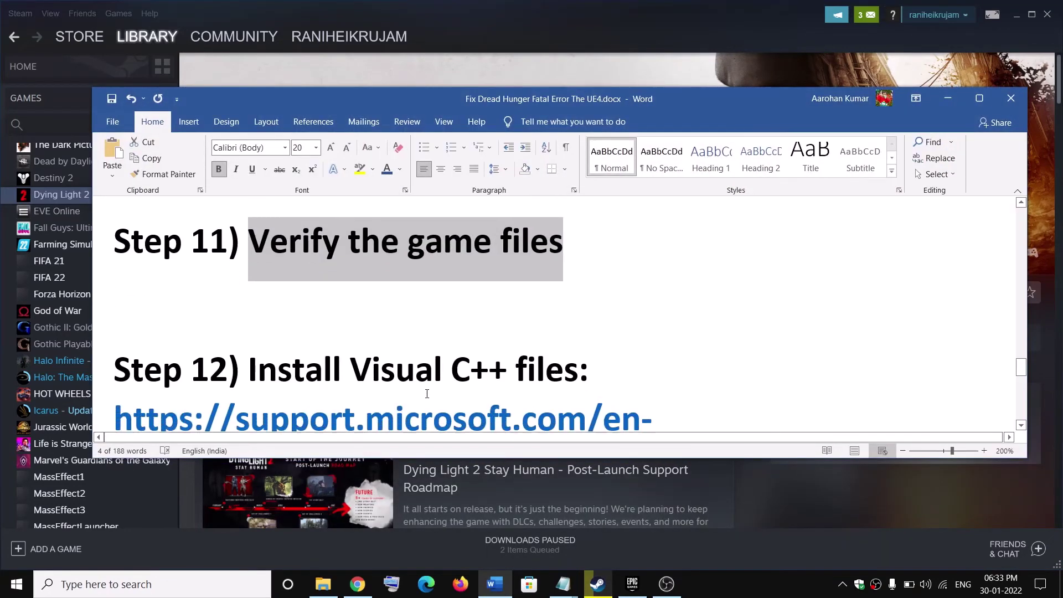
scroll(430, 391, down, 3)
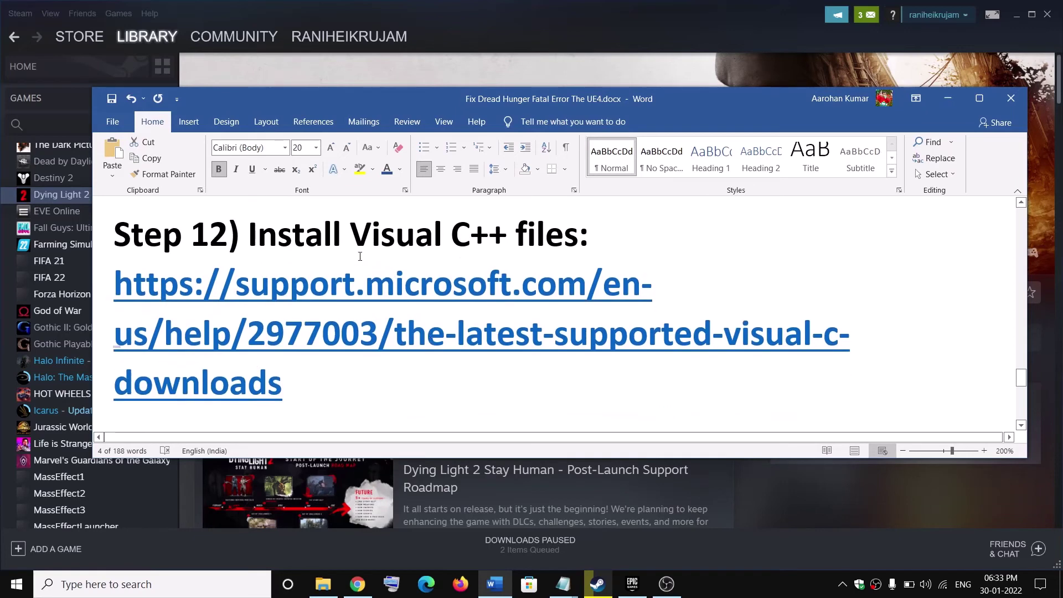
drag(248, 236, 285, 395)
scroll(371, 388, down, 3)
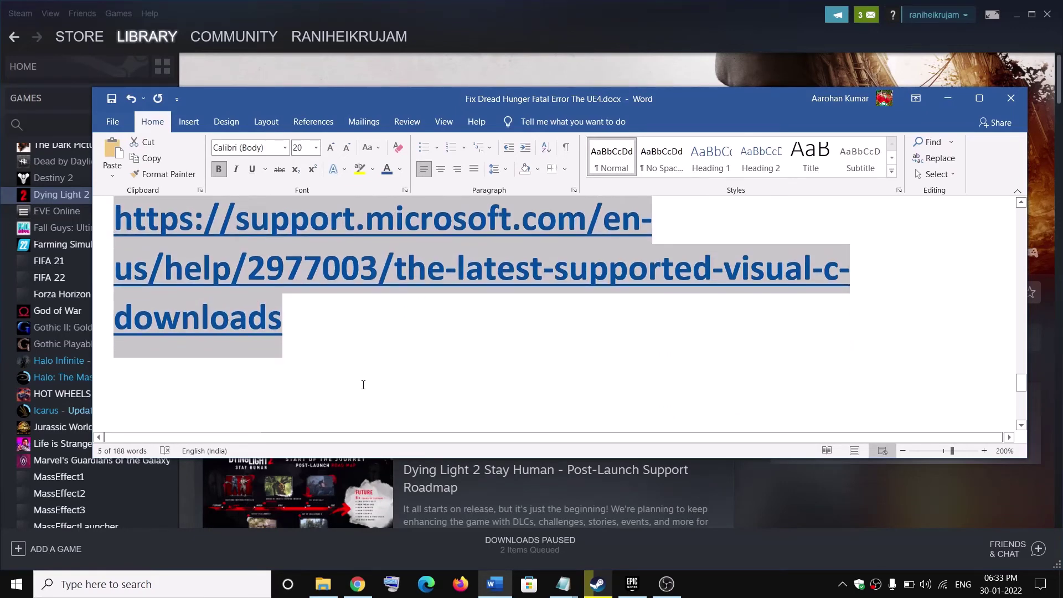
click(310, 321)
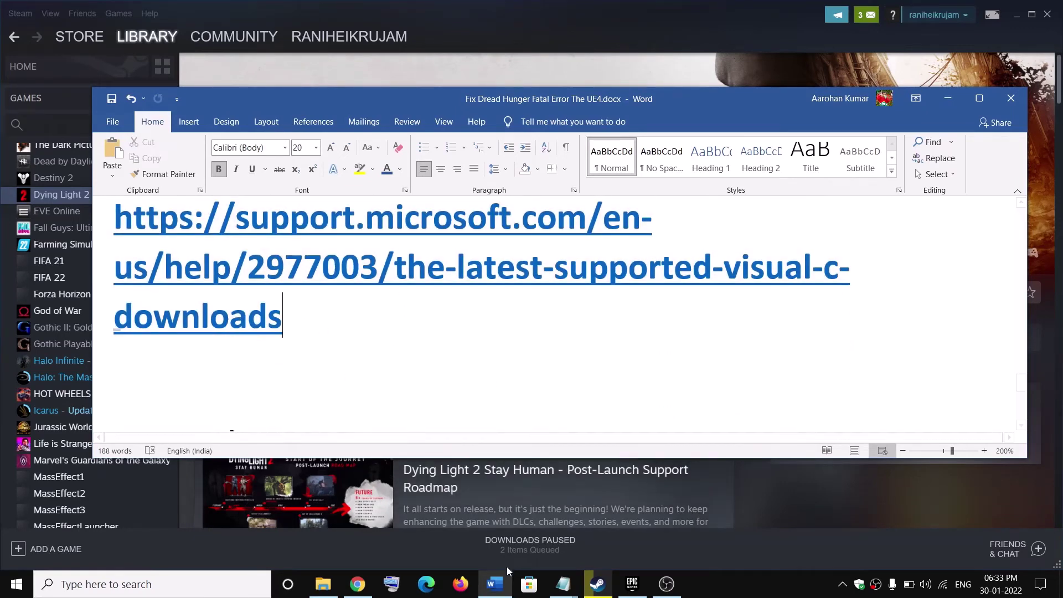
On Chrome's Visual C++ 2015-2022 downloads page, review the X86 and X64 entries and run VC_redist.x86.exe
click(357, 584)
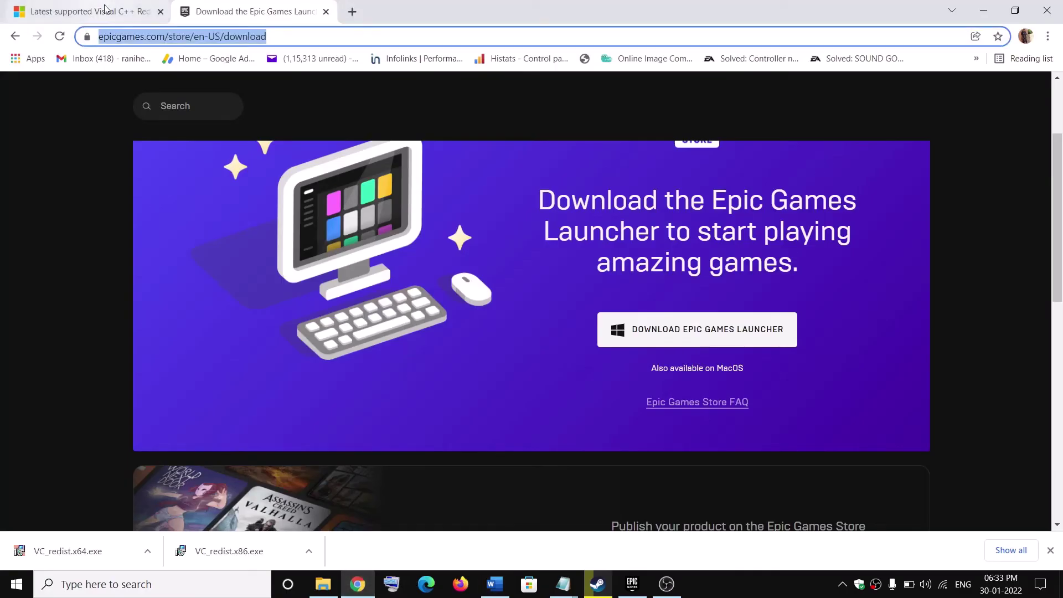
click(88, 11)
scroll(347, 306, down, 1)
drag(326, 114, 704, 117)
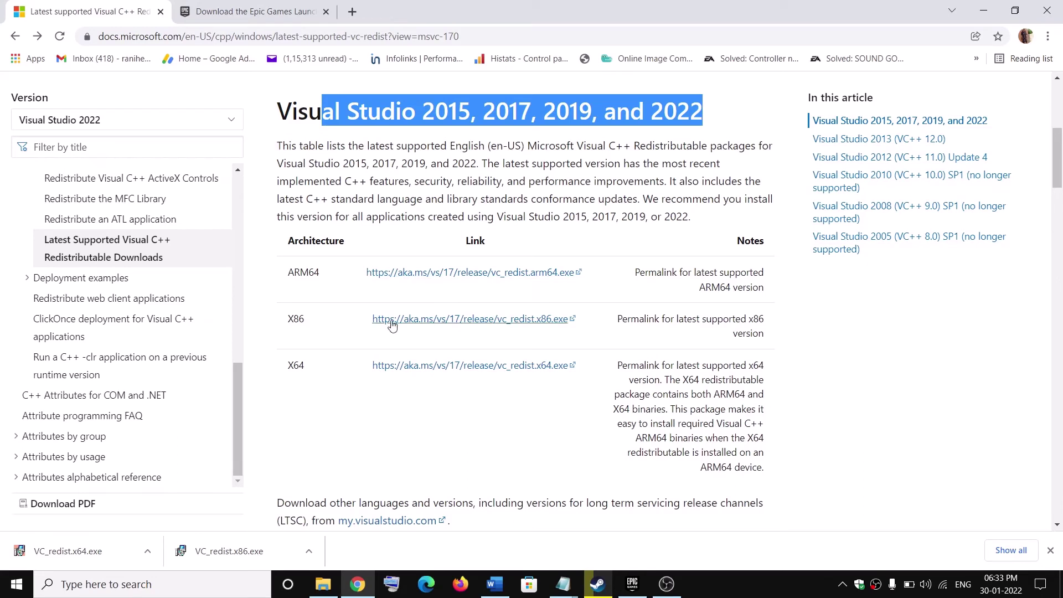
drag(280, 320, 310, 320)
drag(282, 368, 349, 369)
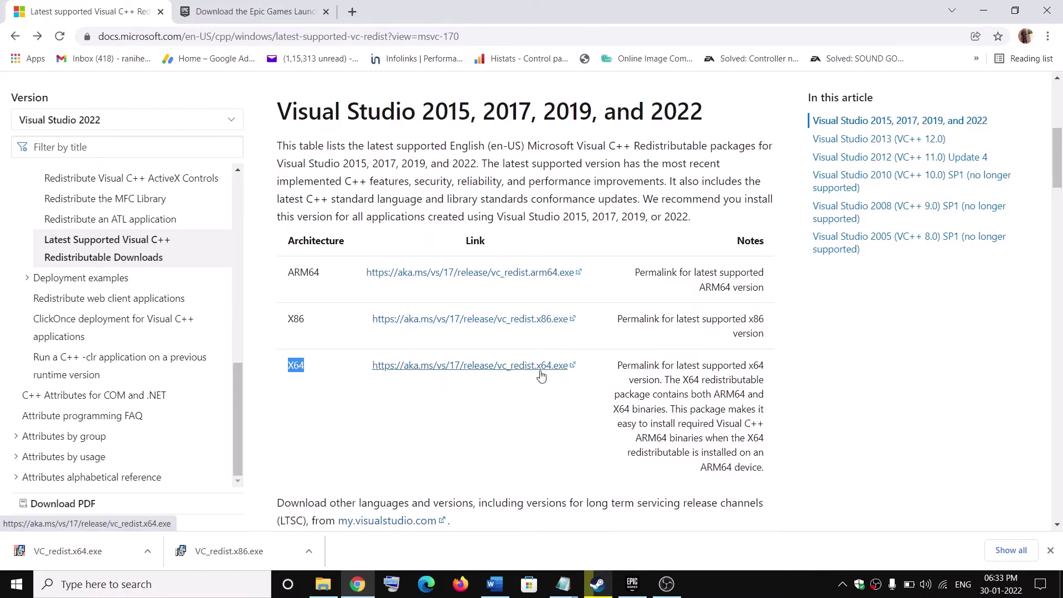
click(229, 551)
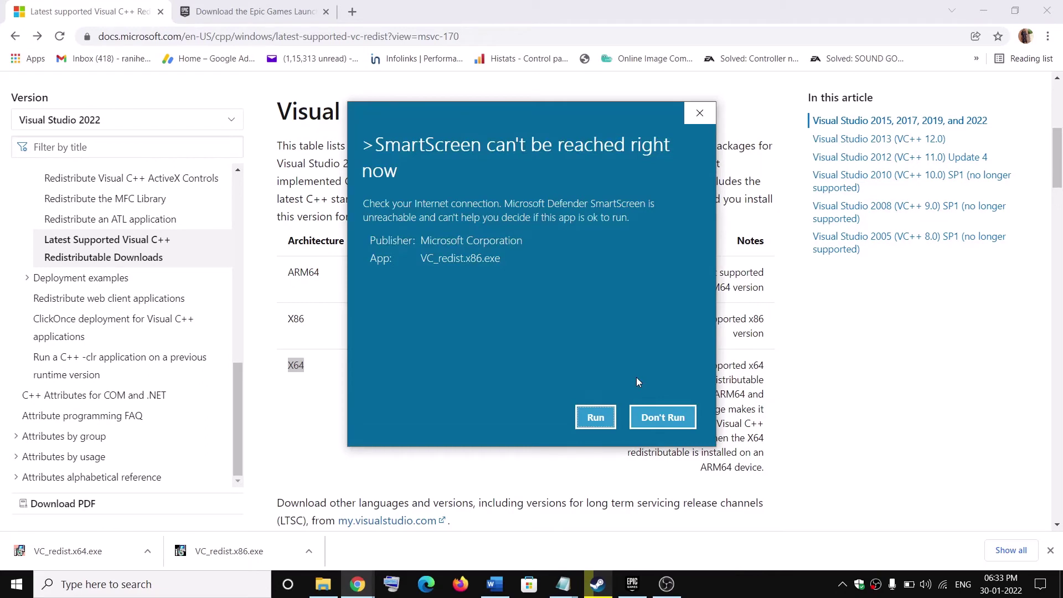
click(584, 415)
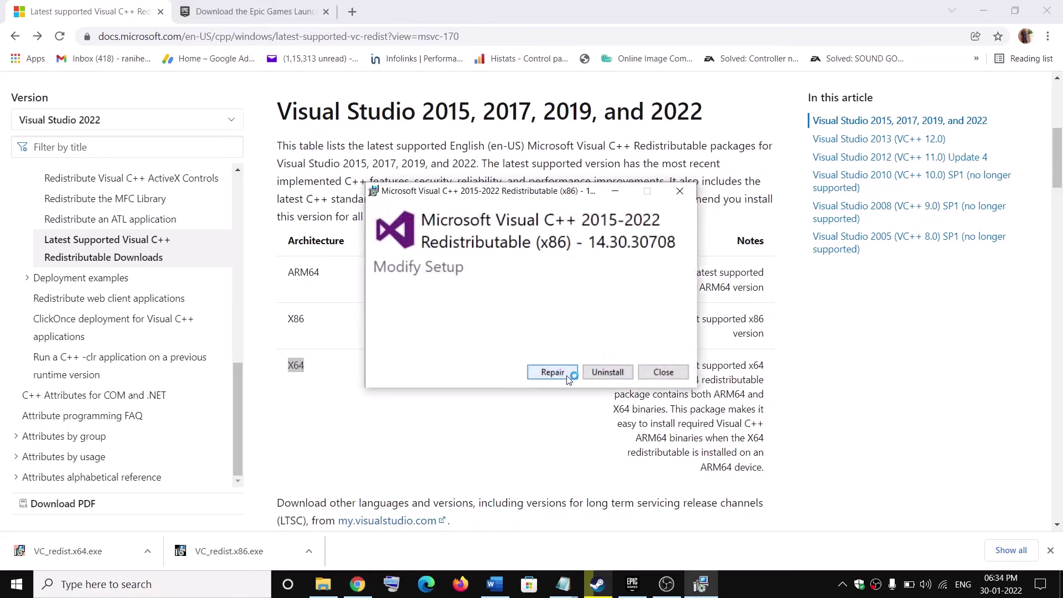
click(553, 373)
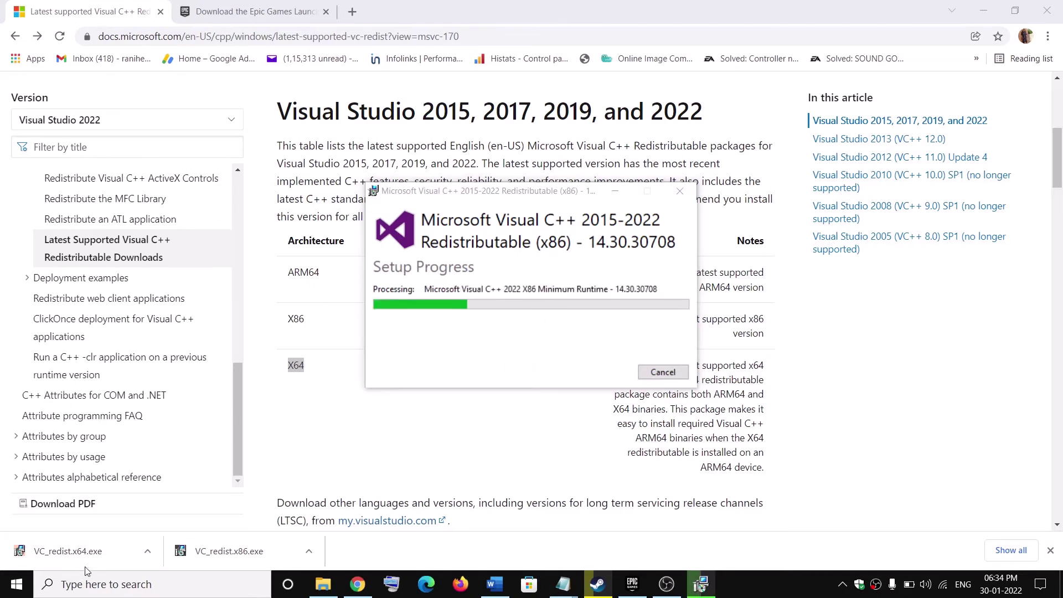
click(78, 551)
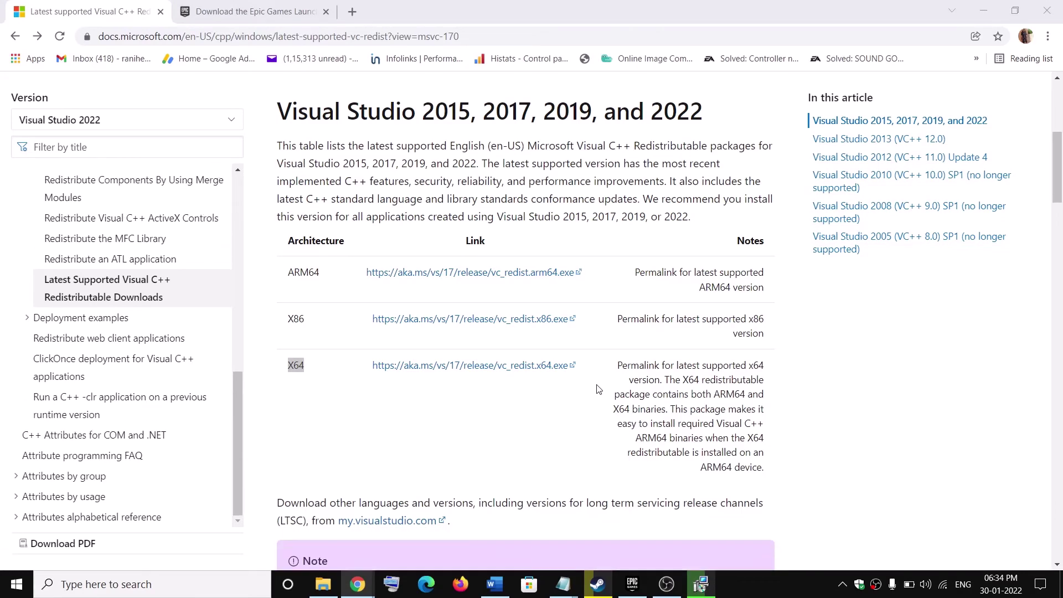
click(581, 421)
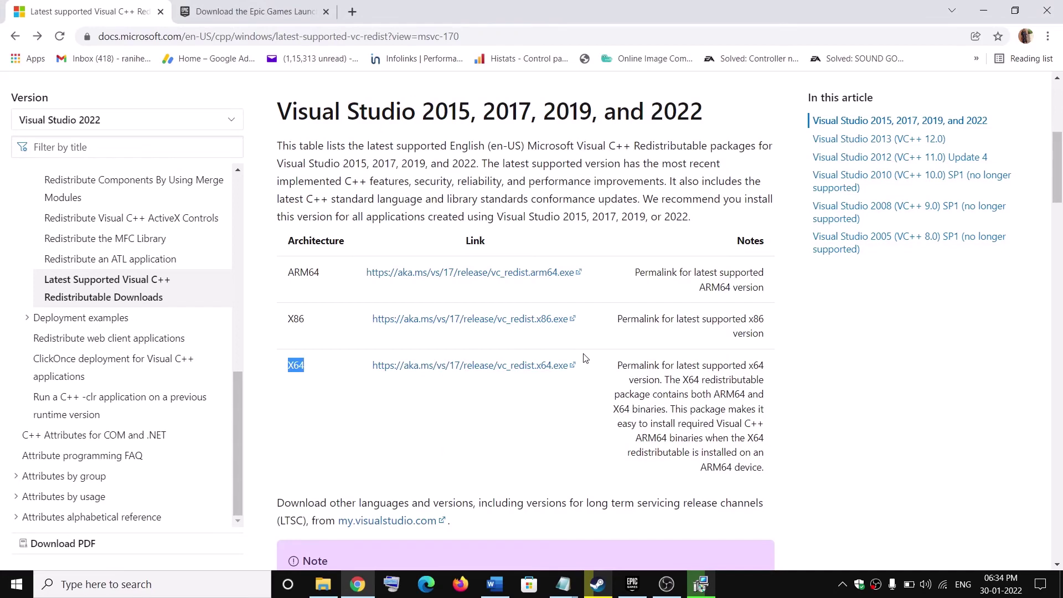
click(562, 373)
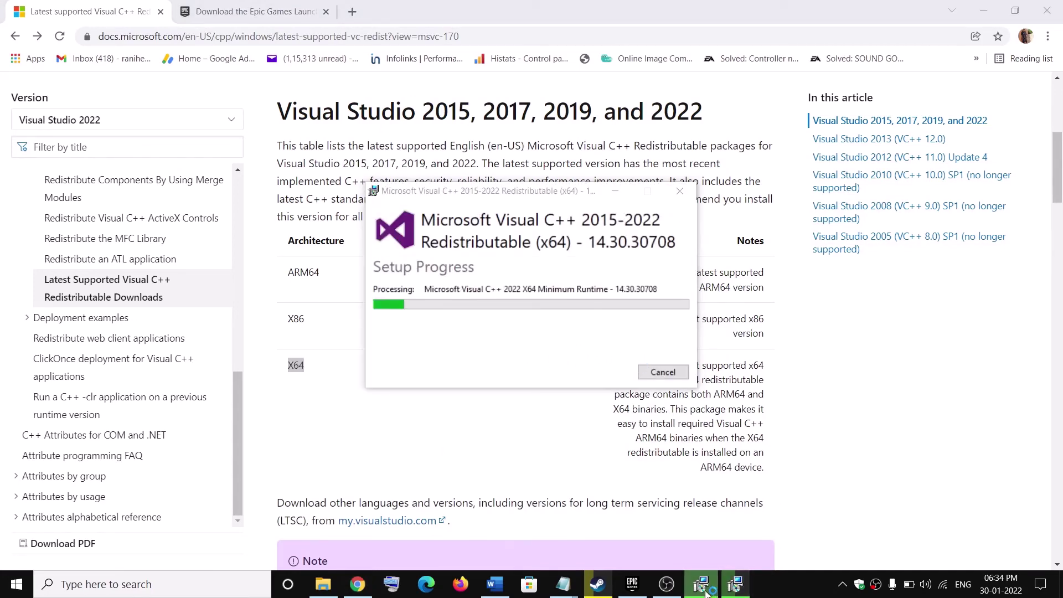
Move the setup windows aside and highlight the guide's Step 13 Update Windows heading in Word
drag(560, 191, 423, 191)
drag(576, 193, 730, 202)
click(401, 319)
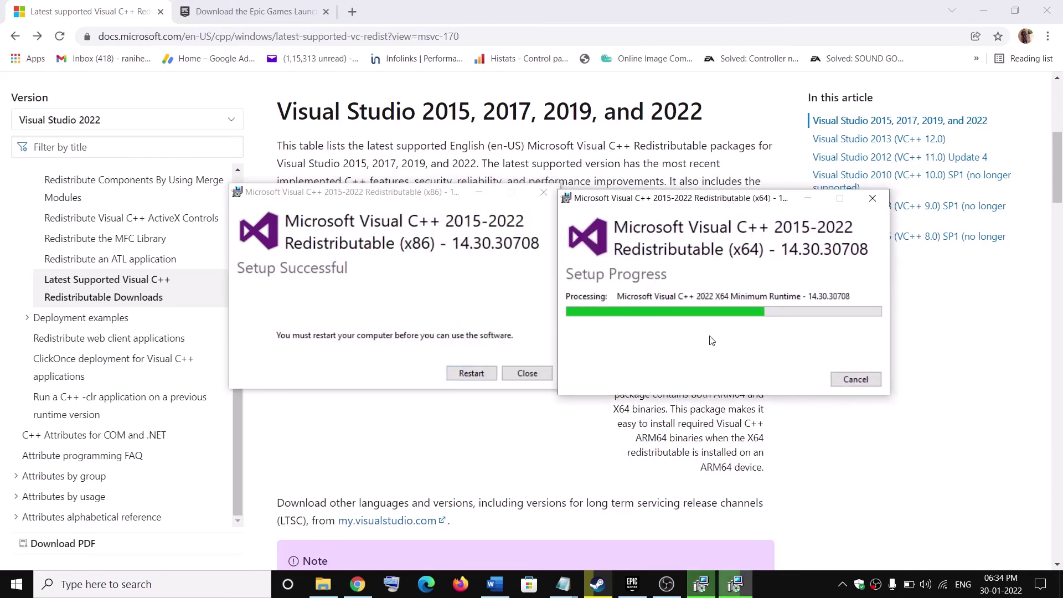
click(750, 447)
click(494, 584)
scroll(526, 353, down, 3)
drag(801, 335, 249, 315)
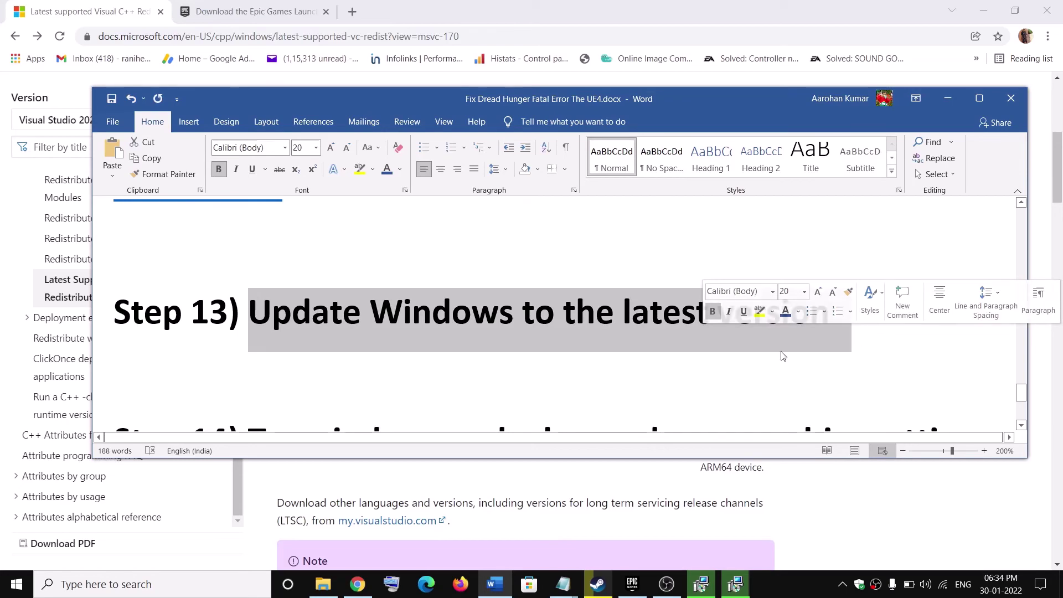
Run Check for updates under Settings > Update & Security, then minimize Settings and scroll the guide to Step 14
key(super)
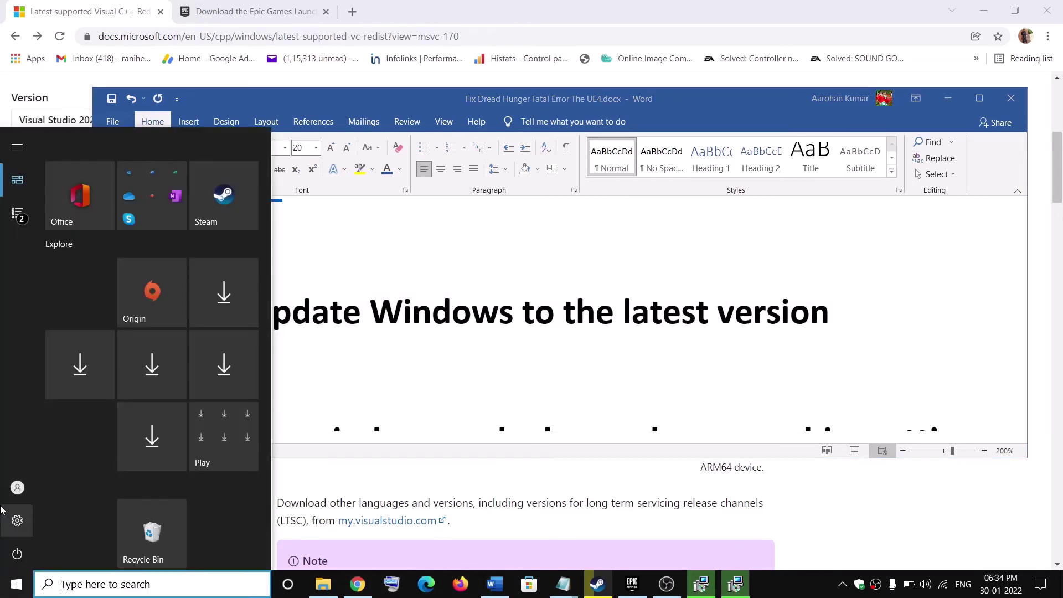
click(24, 523)
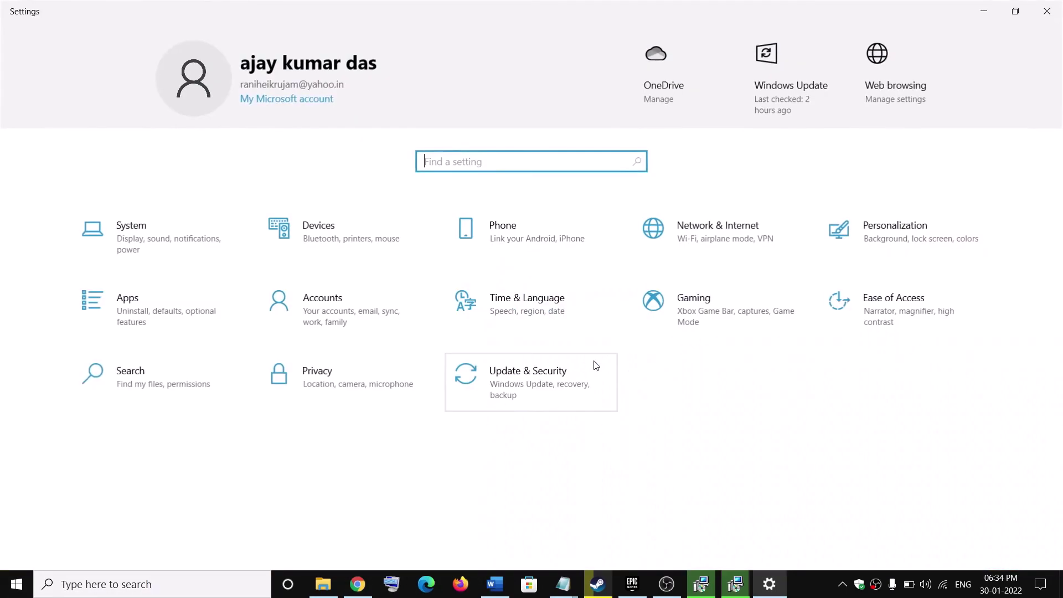
click(543, 387)
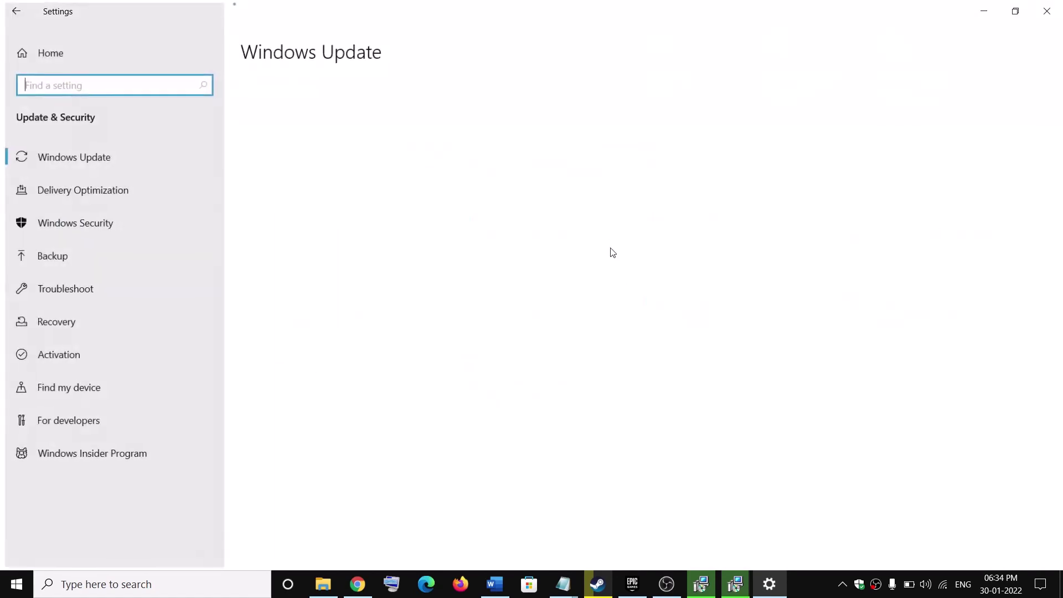
click(304, 132)
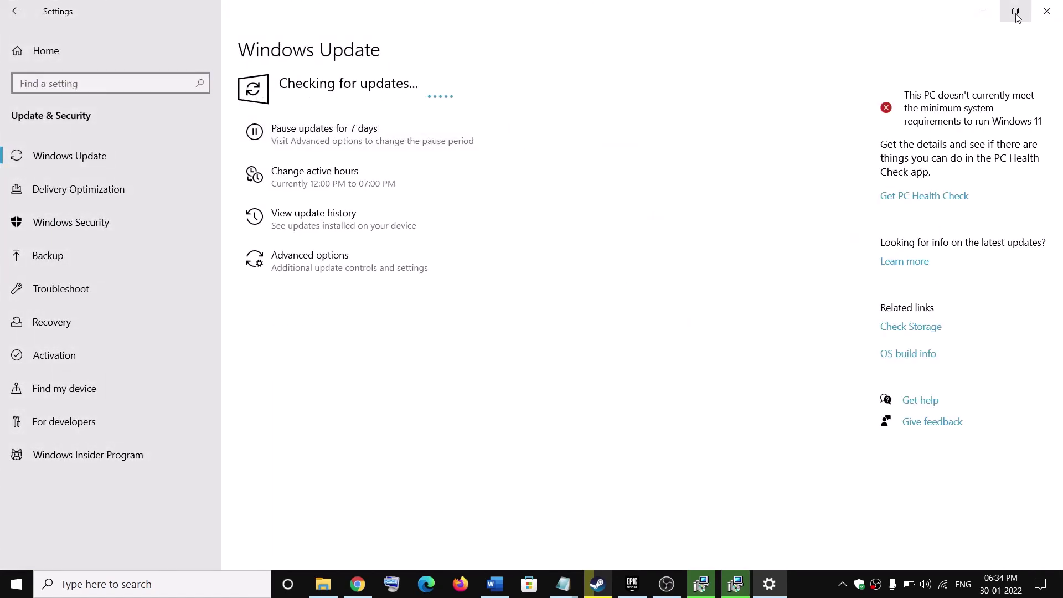
click(984, 11)
scroll(435, 336, down, 1)
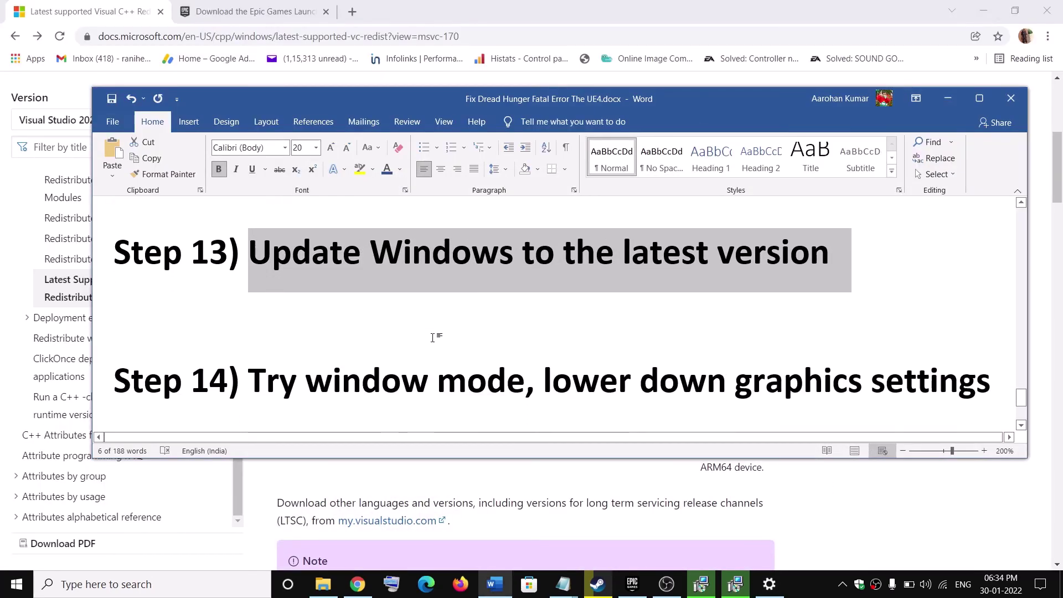
Highlight Step 14's 'Try window mode' advice and Step 15's reinstall-to-another-drive instruction
drag(307, 372, 524, 374)
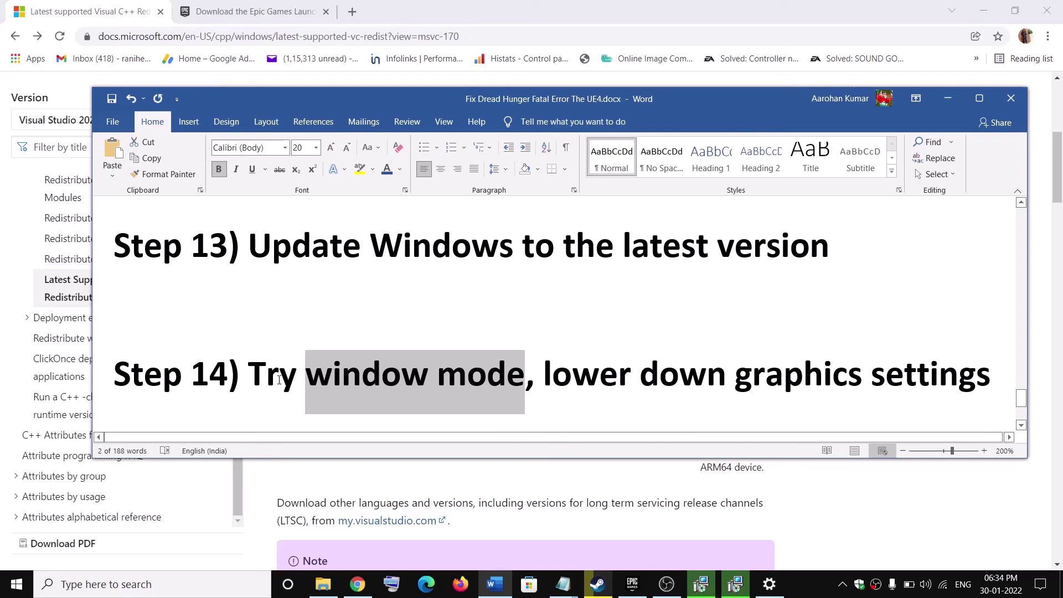
drag(249, 376, 911, 380)
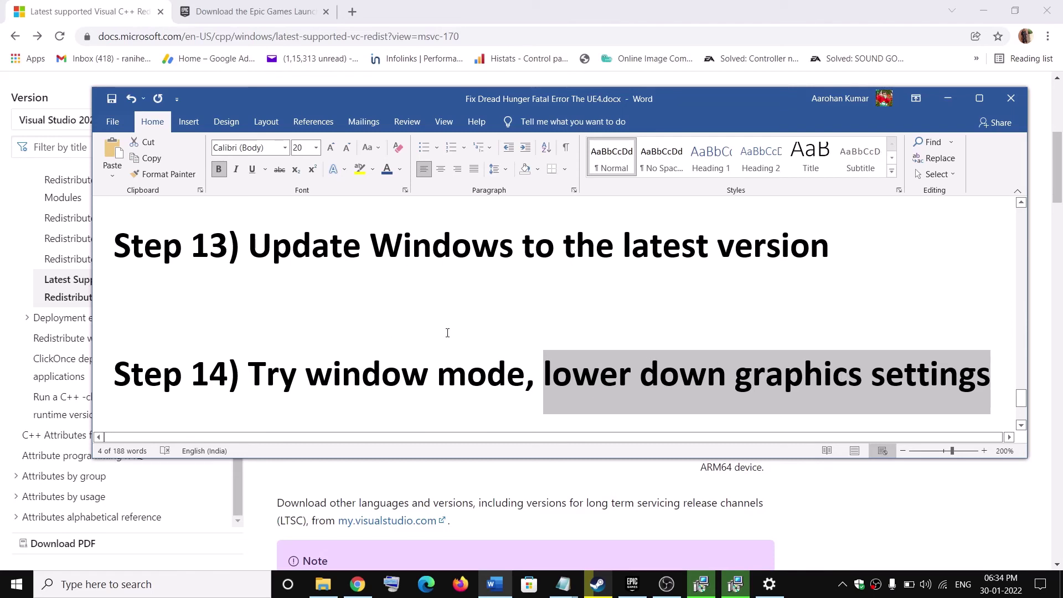
scroll(446, 332, down, 3)
scroll(446, 332, down, 1)
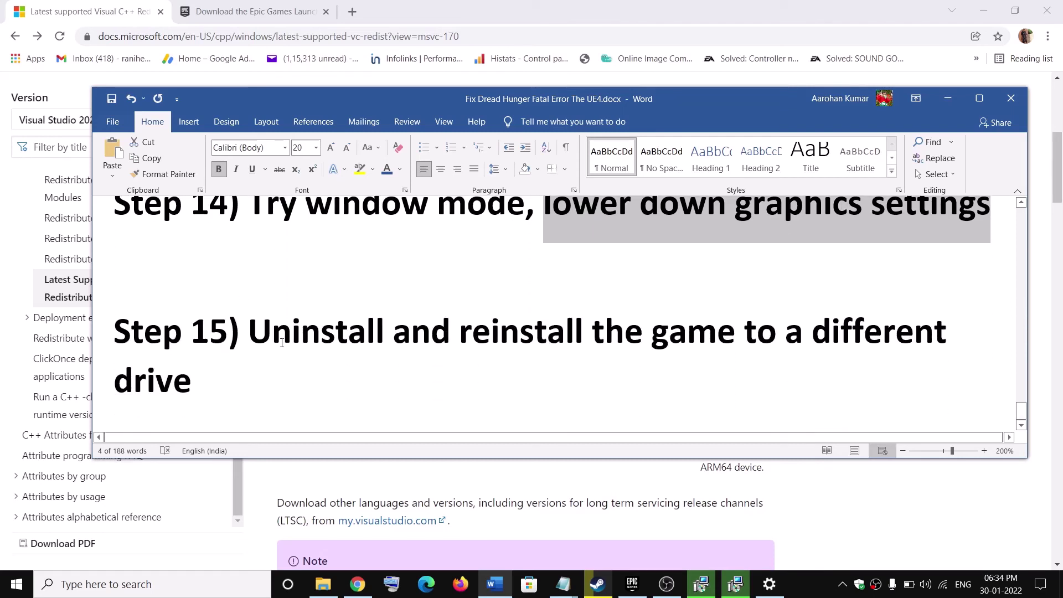
drag(379, 331, 636, 368)
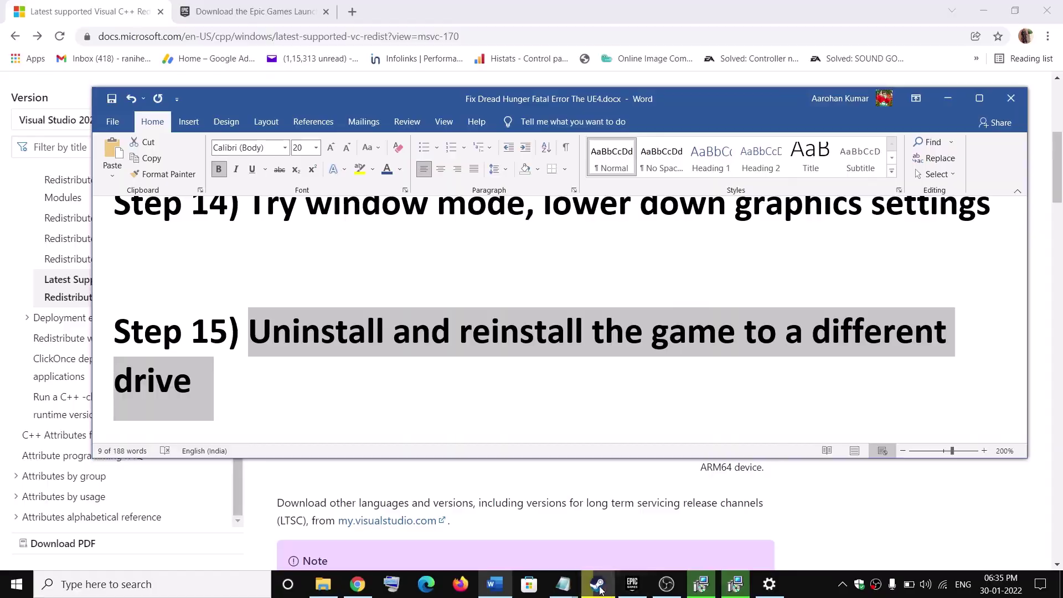
click(598, 584)
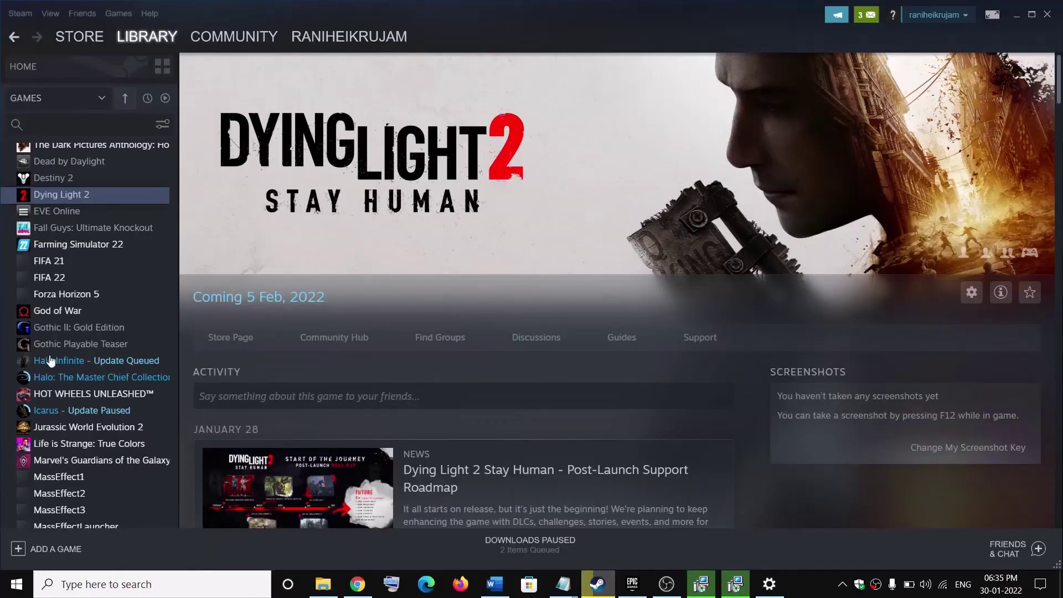
Show Halo Infinite's Manage > Uninstall option and the Power > Restart choice, then minimize Steam
right_click(86, 362)
mouse_move(140, 423)
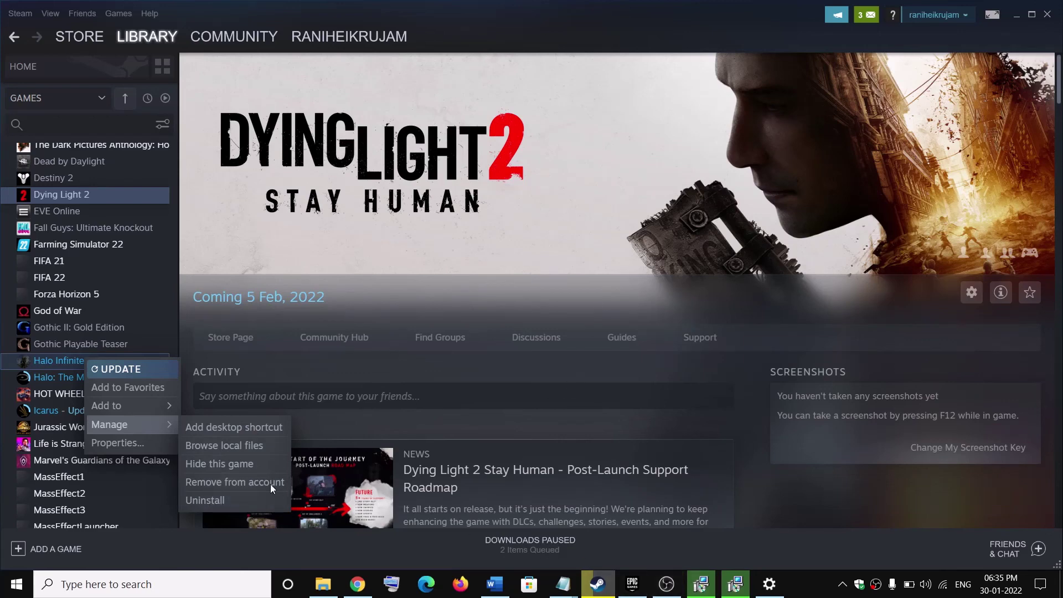
click(12, 580)
click(18, 555)
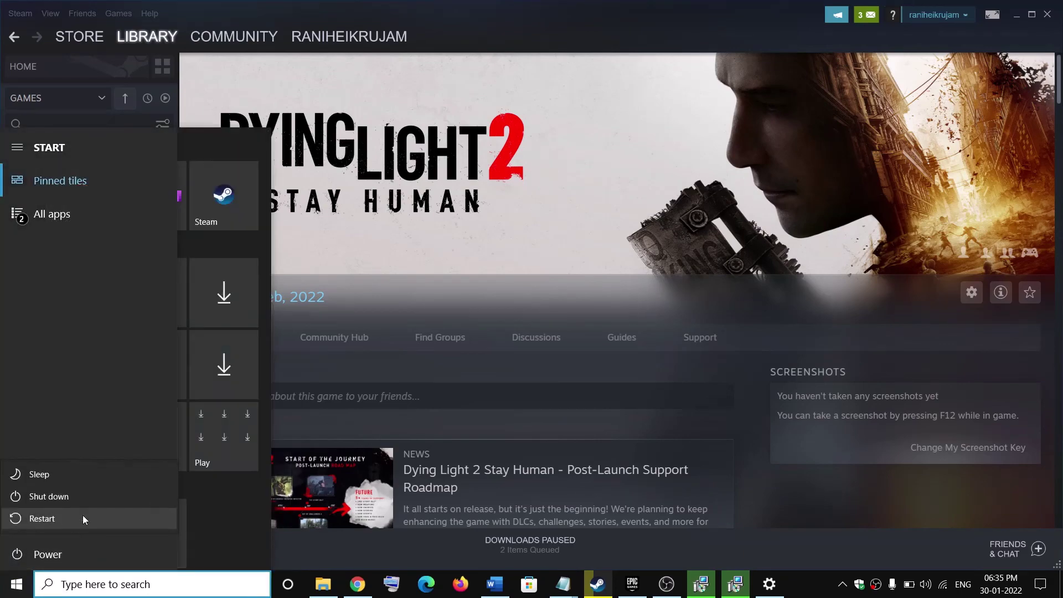
click(609, 588)
click(610, 587)
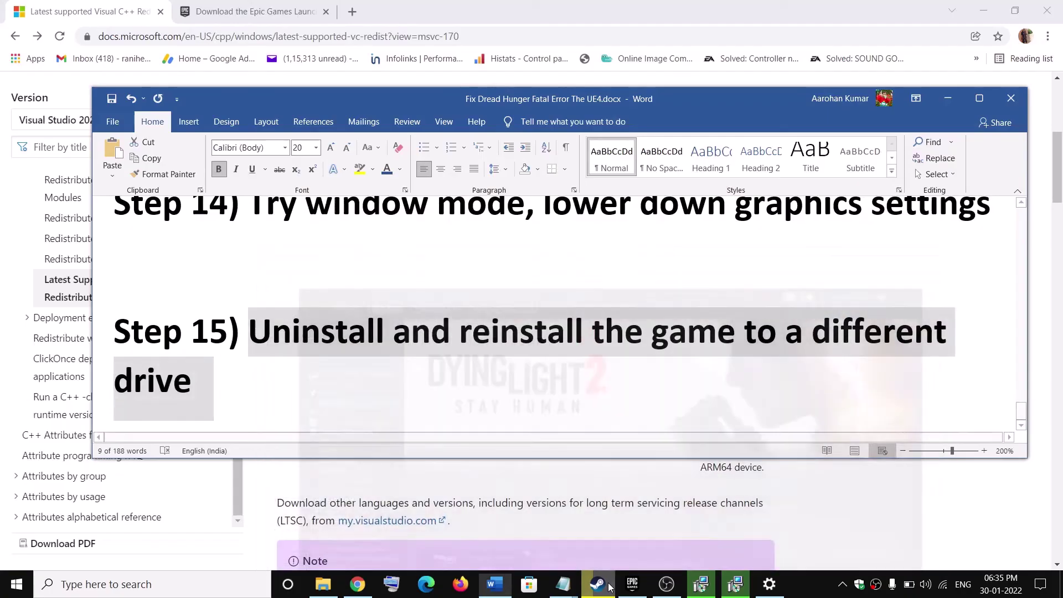
Re-highlight Step 15's reinstall advice, then jump to the top and highlight 'Dread Hunger Fatal Error'
drag(460, 332, 934, 373)
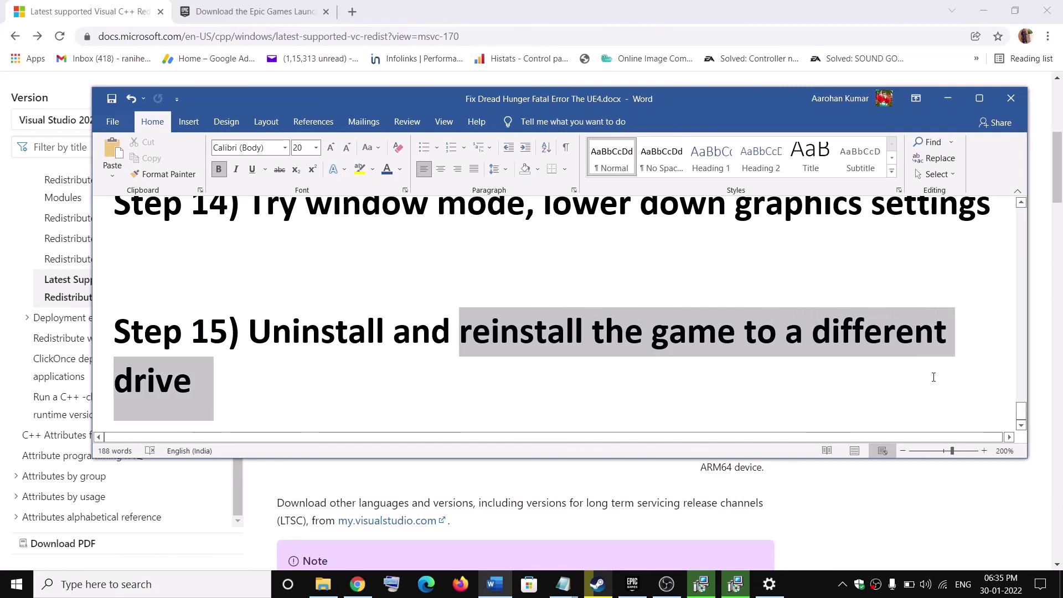
click(260, 383)
drag(205, 378, 588, 382)
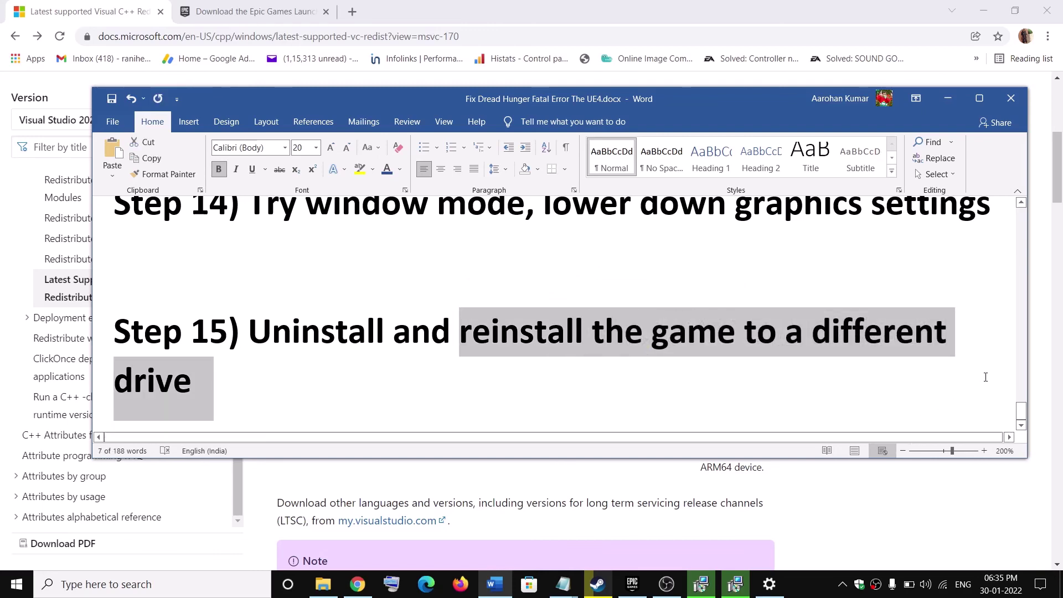
key(ctrl+Home)
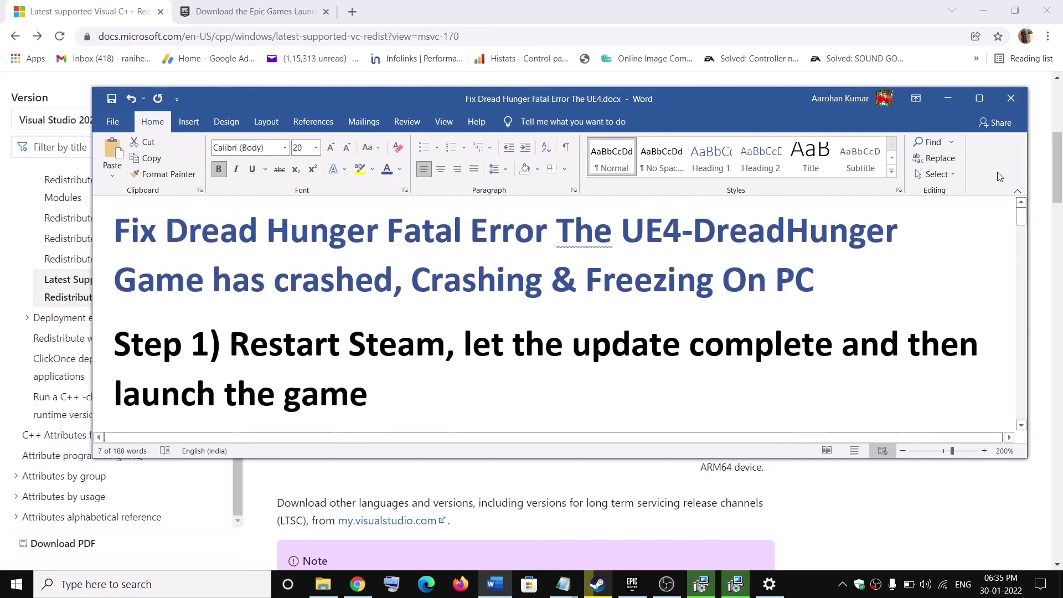
drag(188, 229, 554, 232)
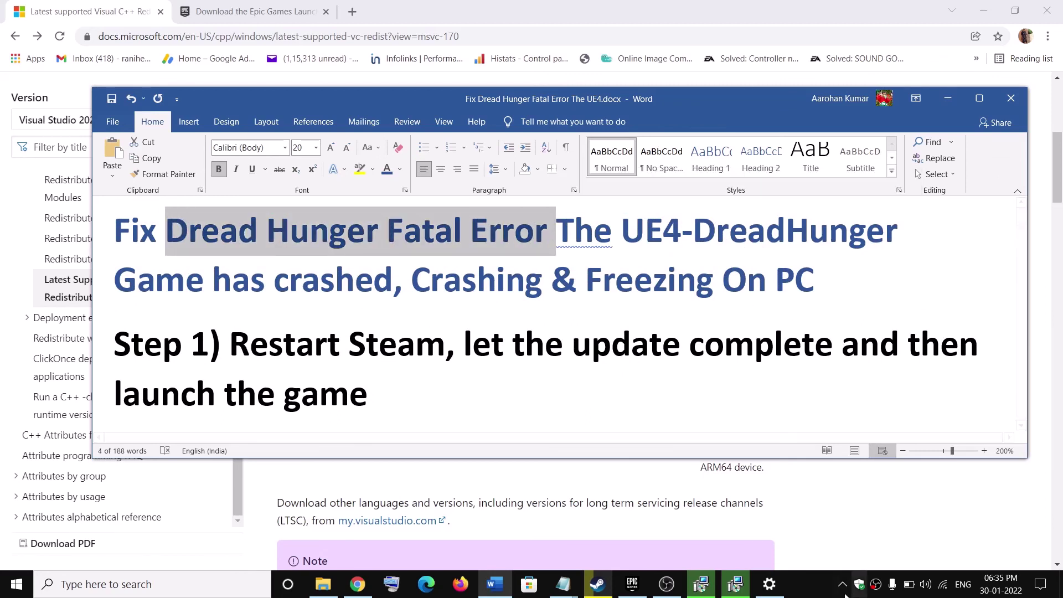
click(808, 587)
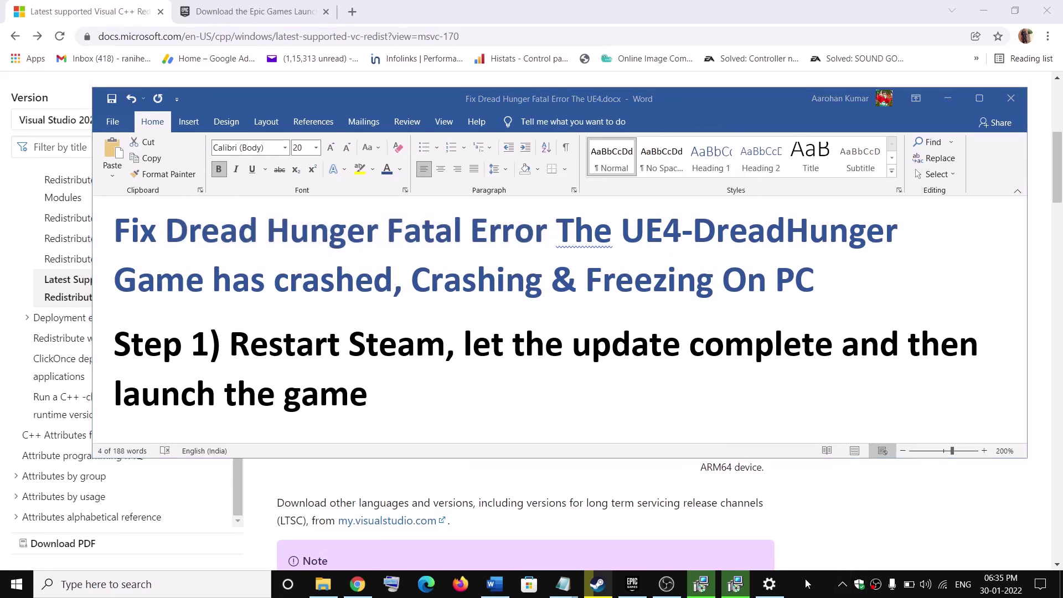